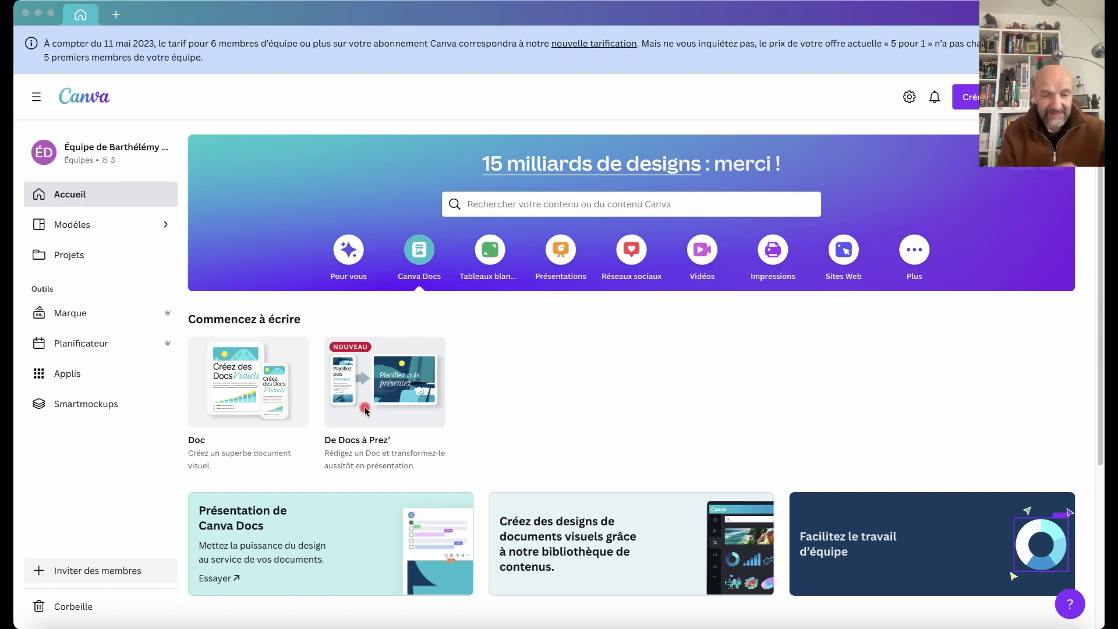
- Create a new blank Doc and place the text cursor at the start of its empty first line
{"action": "left_click", "coordinate": [243, 377]}
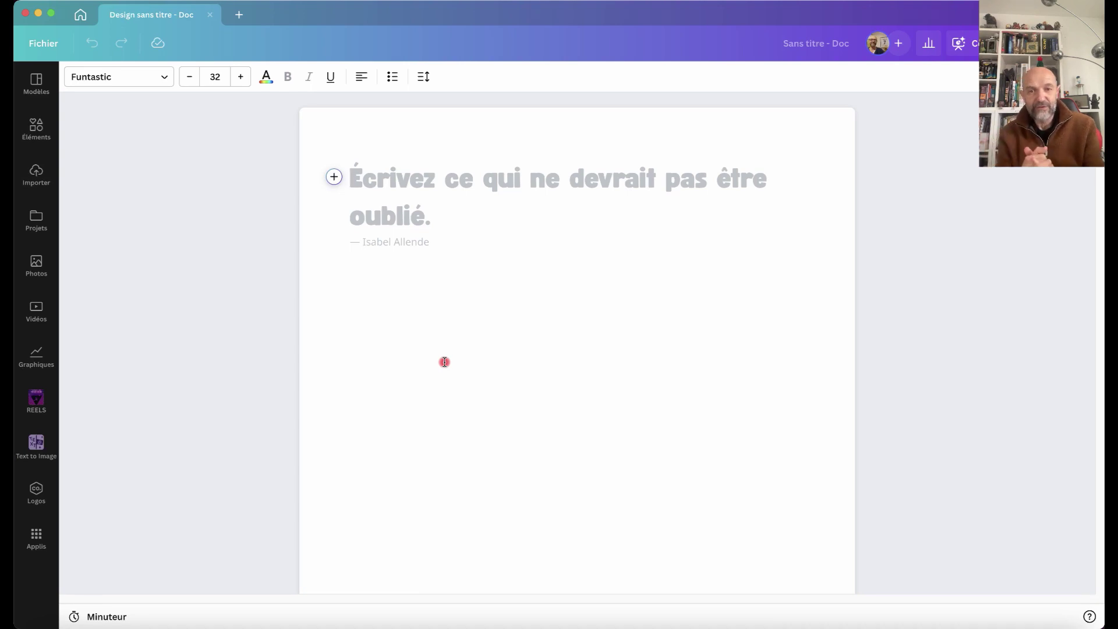
{"action": "left_click", "coordinate": [351, 174]}
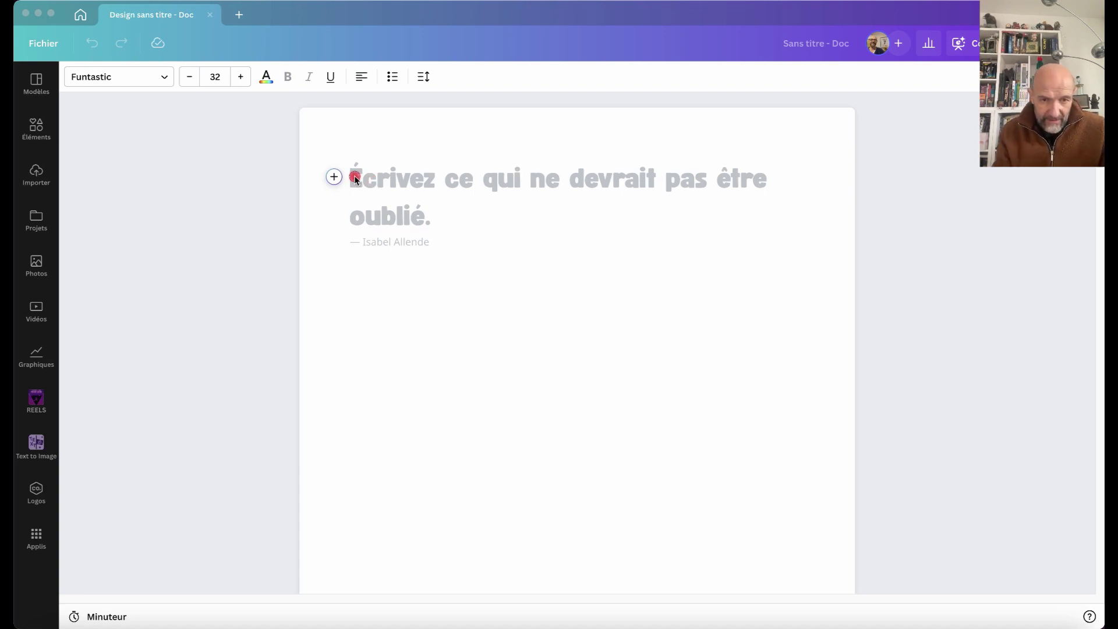
{"action": "left_click", "coordinate": [354, 178]}
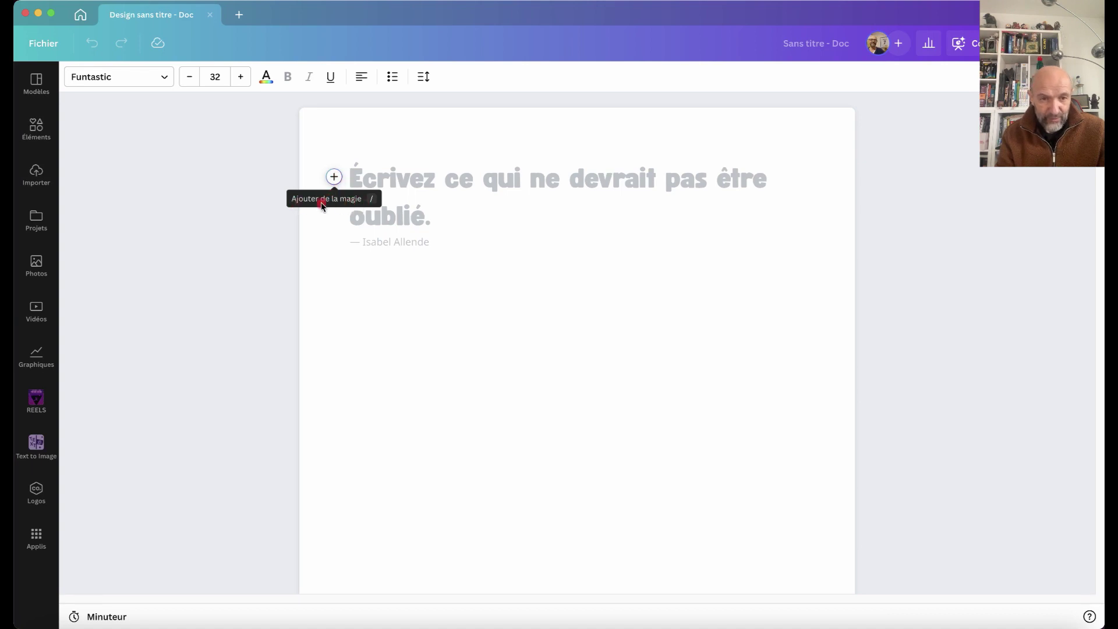
- Insert an embedded Design block at the start of the document
{"action": "left_click", "coordinate": [334, 176]}
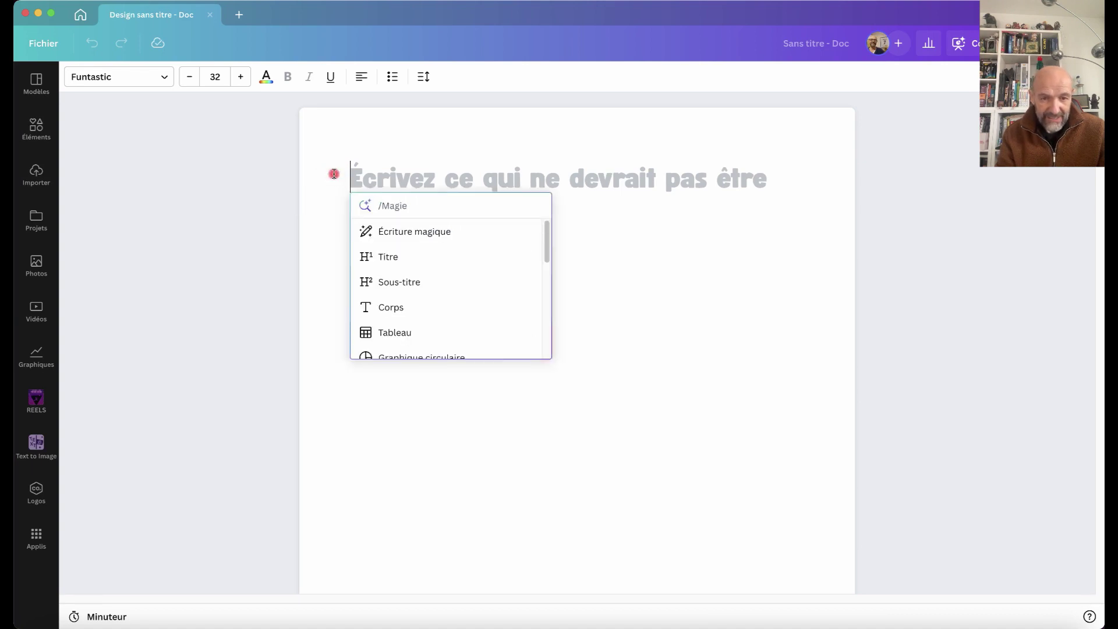
{"action": "scroll", "coordinate": [450, 332], "scroll_direction": "down", "scroll_amount": 4}
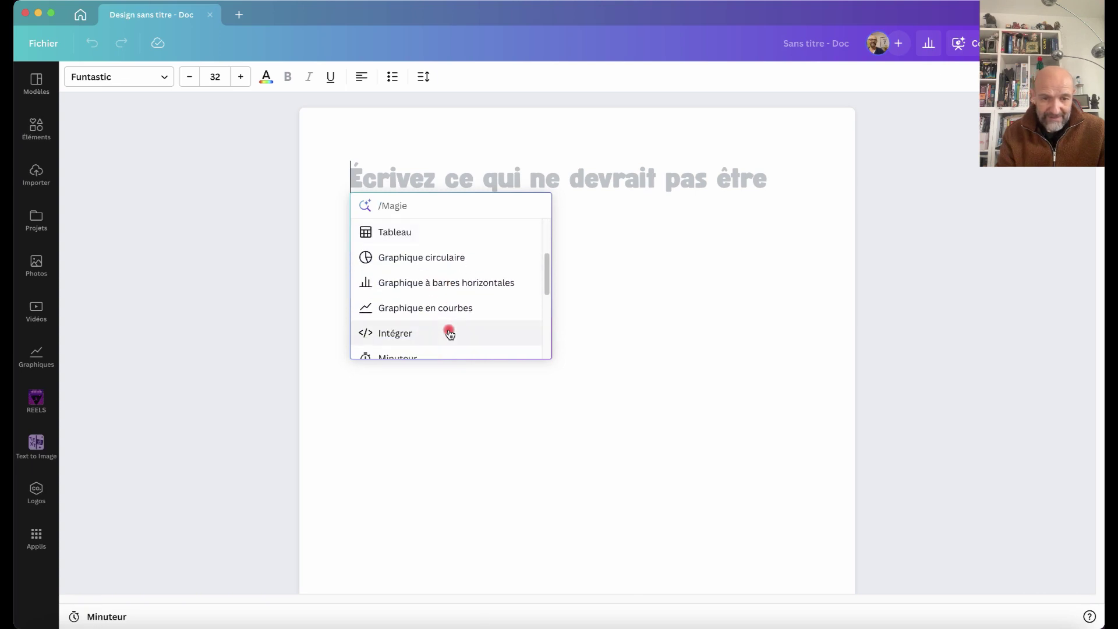
{"action": "scroll", "coordinate": [449, 332], "scroll_direction": "down", "scroll_amount": 3}
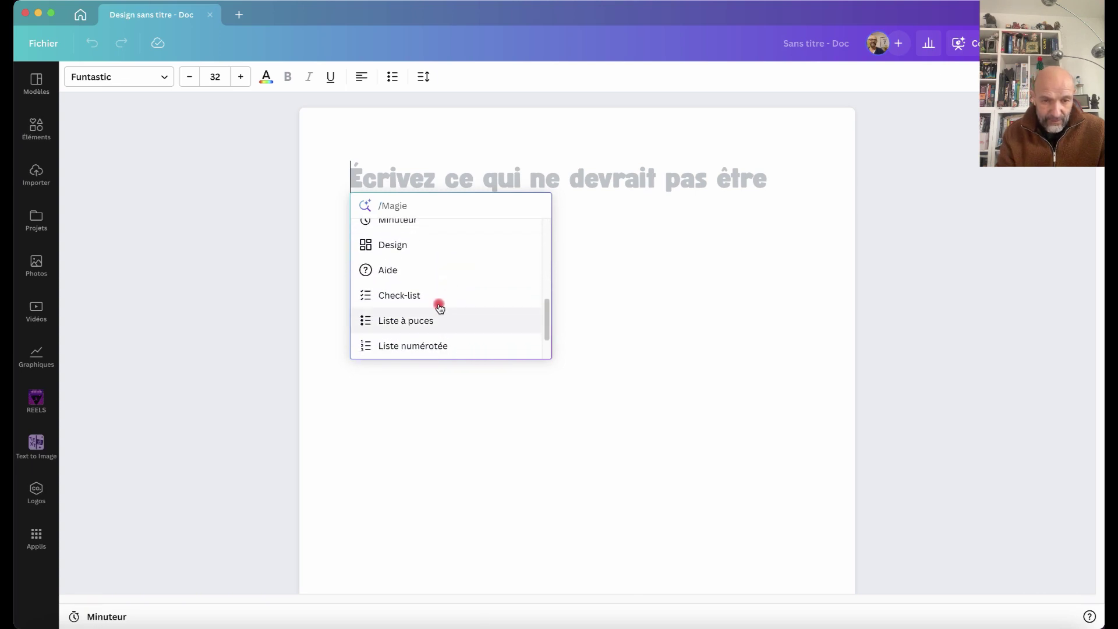
{"action": "left_click", "coordinate": [446, 251]}
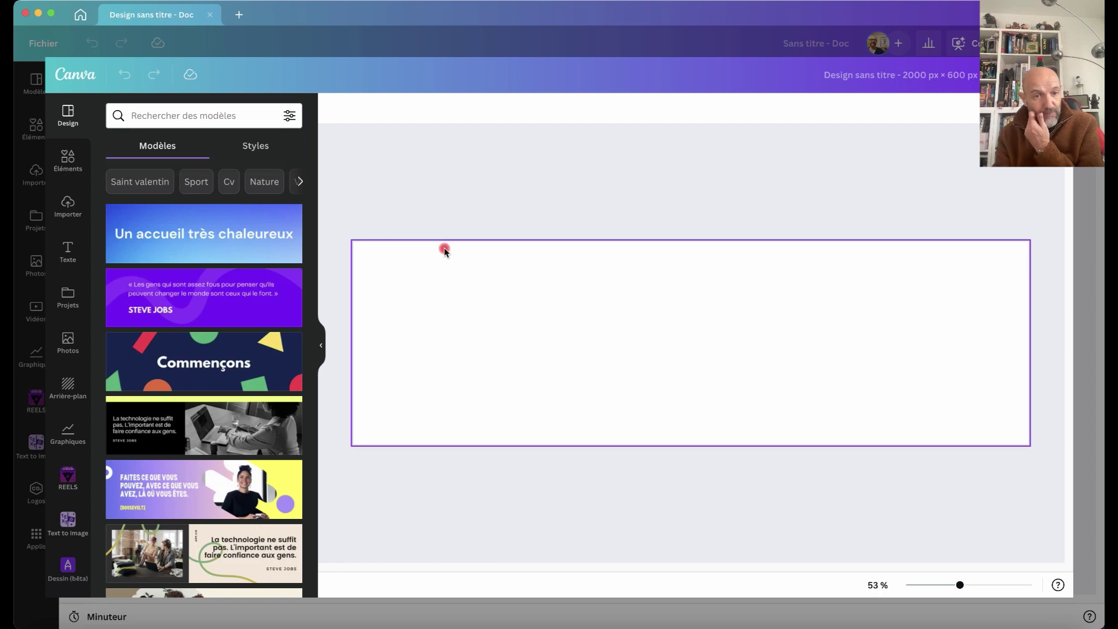
- Apply the "RÈGLES" page of the "Rose Bleu et Noir Dégradé Twitch Panneau" template to the blank banner
{"action": "scroll", "coordinate": [208, 408], "scroll_direction": "down", "scroll_amount": 5}
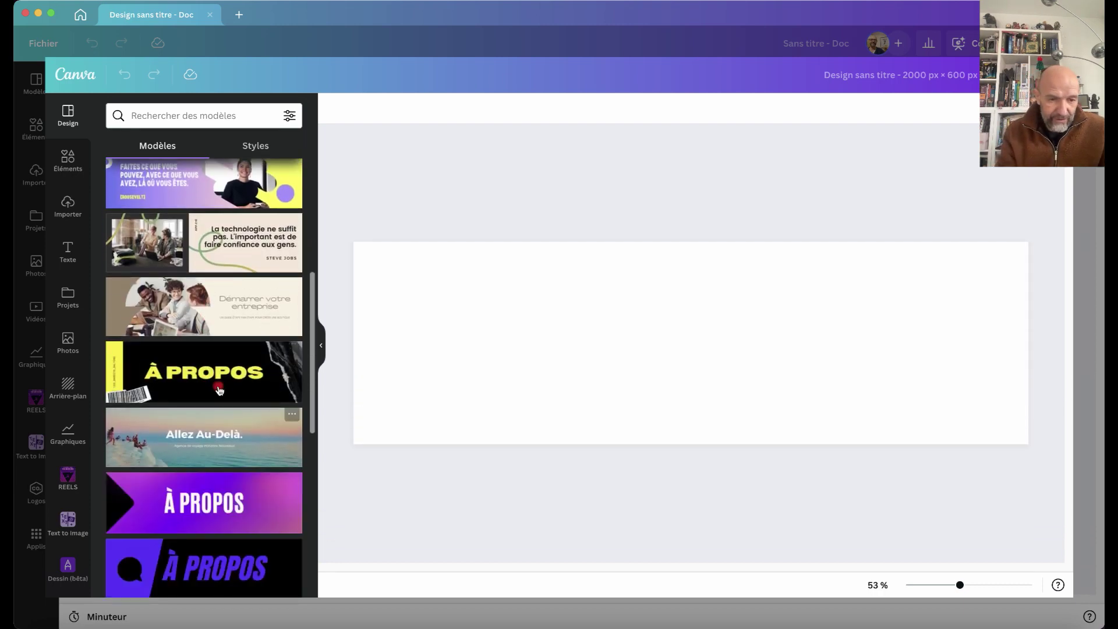
{"action": "scroll", "coordinate": [216, 390], "scroll_direction": "down", "scroll_amount": 5}
{"action": "scroll", "coordinate": [176, 475], "scroll_direction": "down", "scroll_amount": 15}
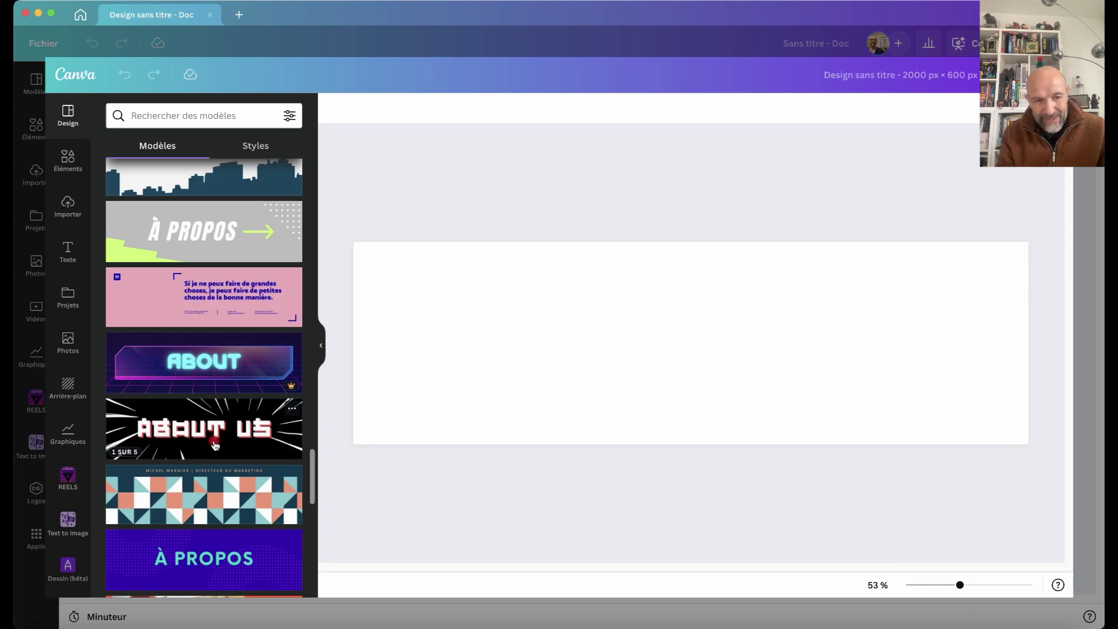
{"action": "scroll", "coordinate": [203, 436], "scroll_direction": "down", "scroll_amount": 4}
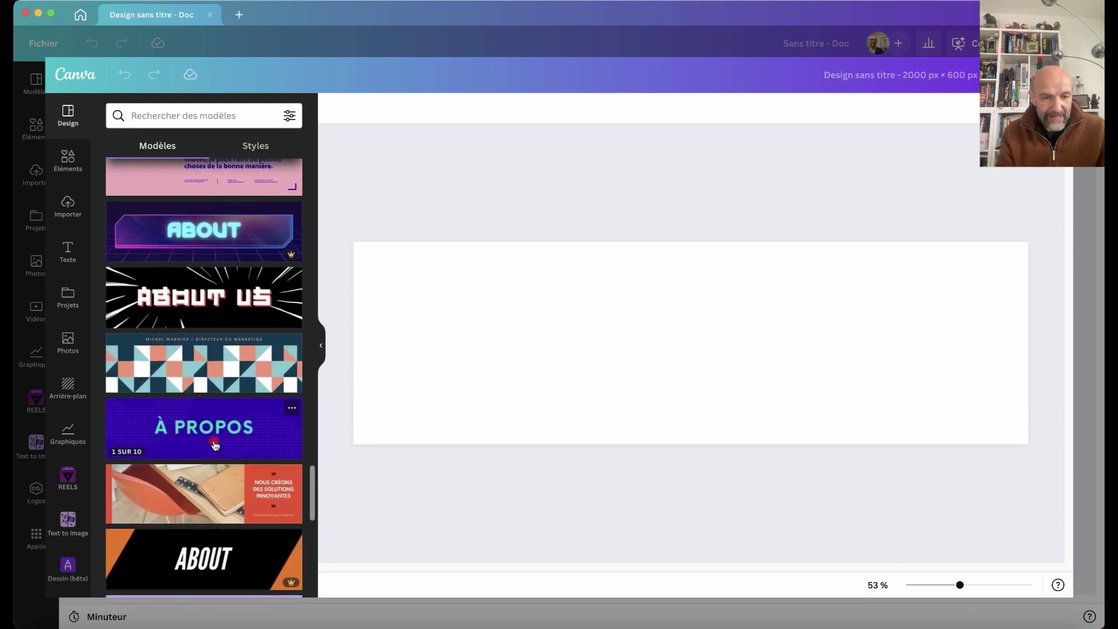
{"action": "scroll", "coordinate": [216, 444], "scroll_direction": "down", "scroll_amount": 15}
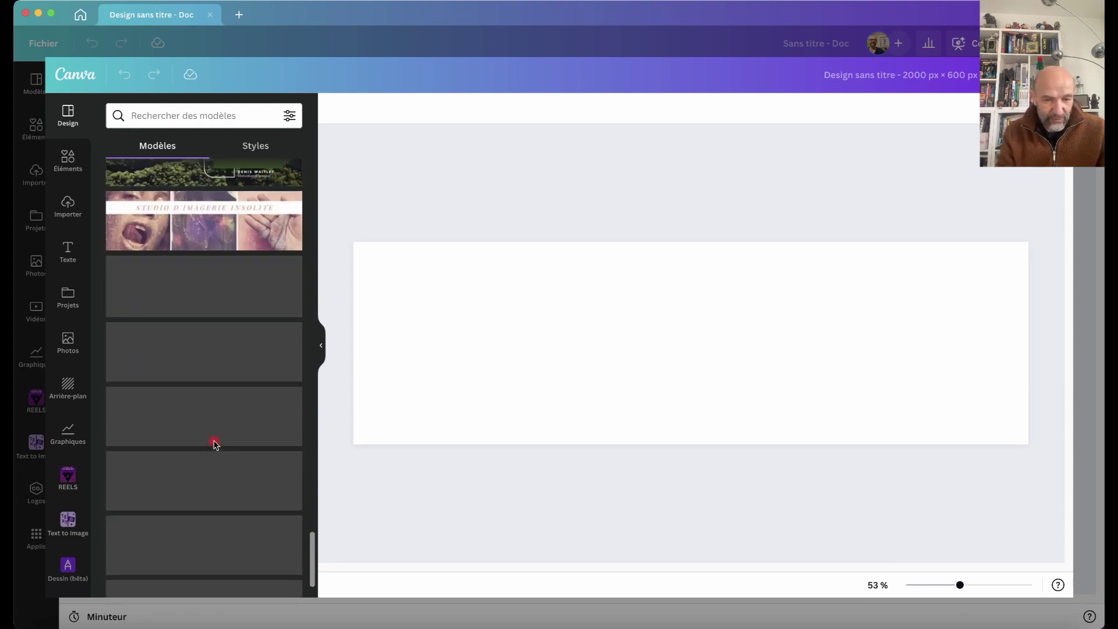
{"action": "scroll", "coordinate": [215, 444], "scroll_direction": "down", "scroll_amount": 10}
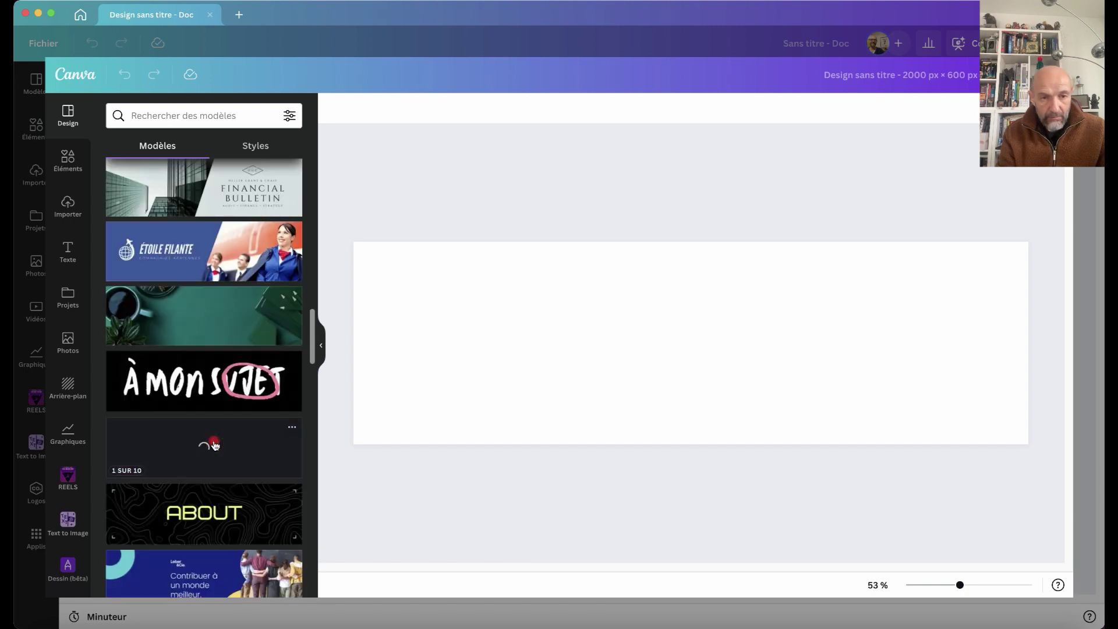
{"action": "scroll", "coordinate": [215, 444], "scroll_direction": "up", "scroll_amount": 10}
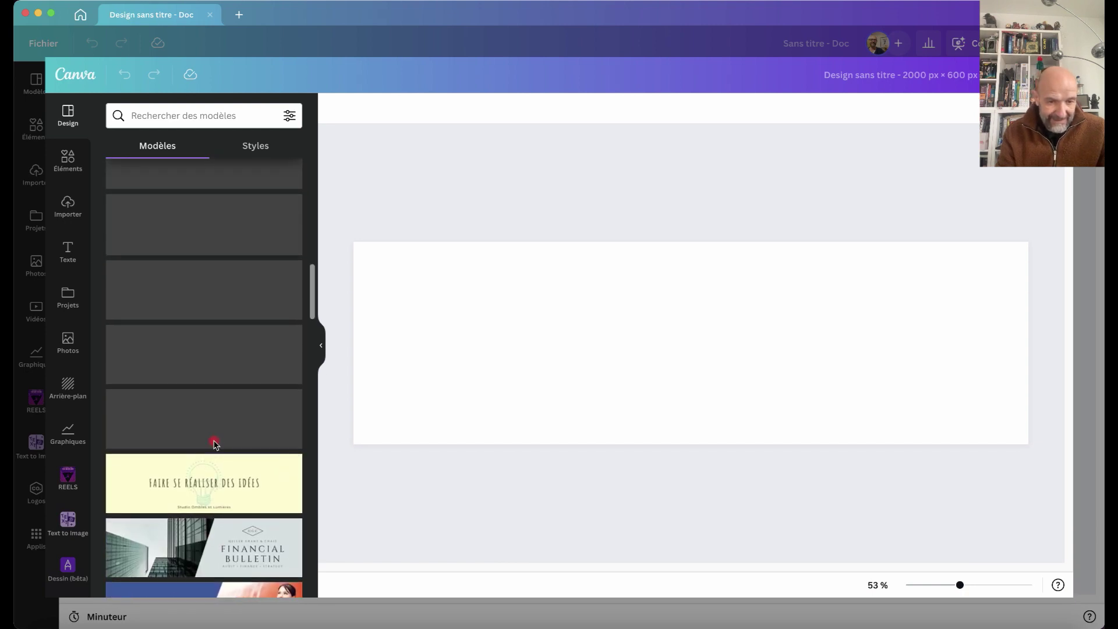
{"action": "scroll", "coordinate": [216, 444], "scroll_direction": "up", "scroll_amount": 10}
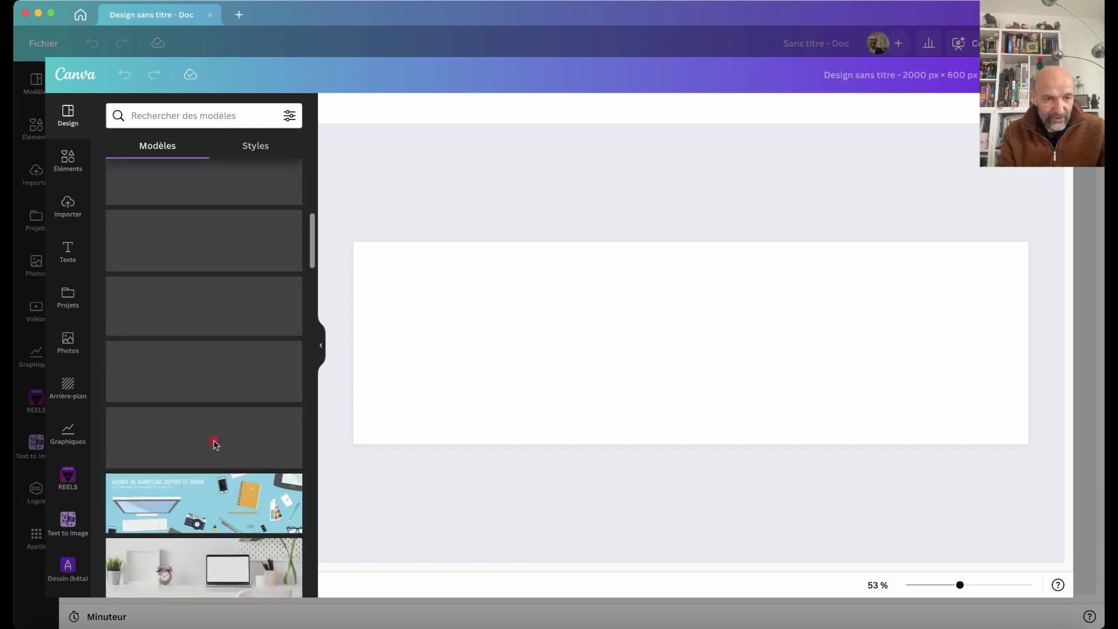
{"action": "scroll", "coordinate": [215, 444], "scroll_direction": "up", "scroll_amount": 2}
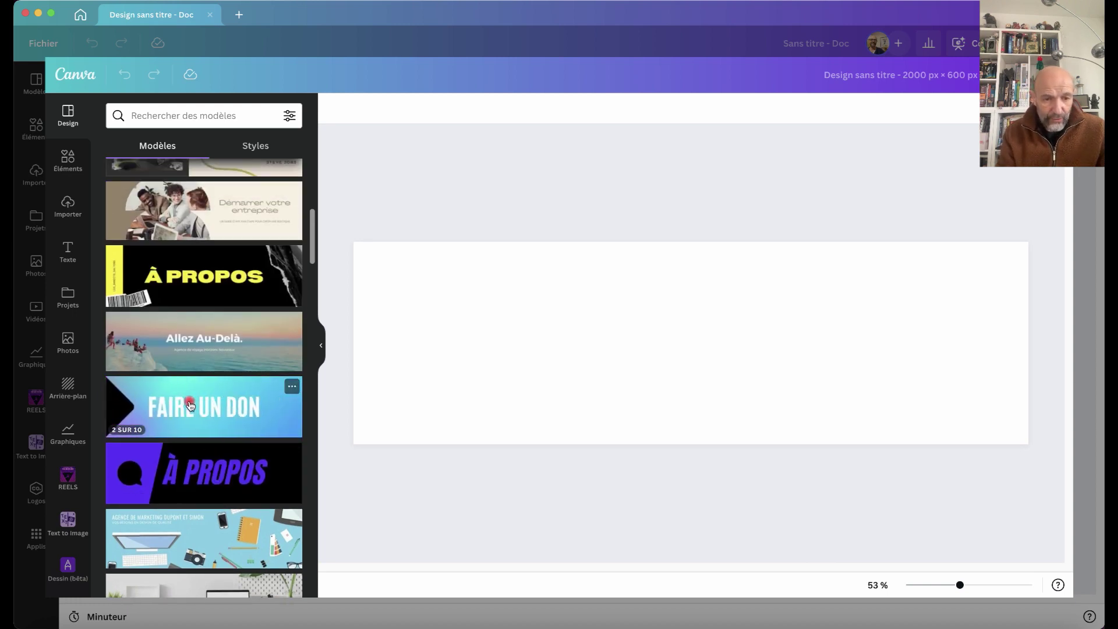
{"action": "left_click", "coordinate": [188, 406]}
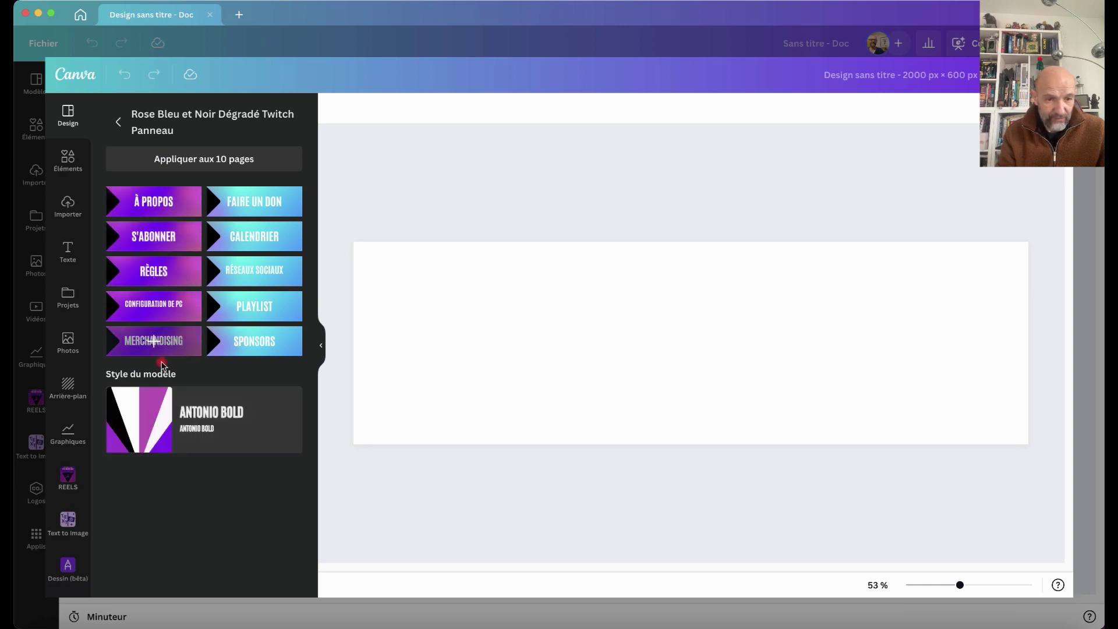
{"action": "left_click", "coordinate": [177, 267]}
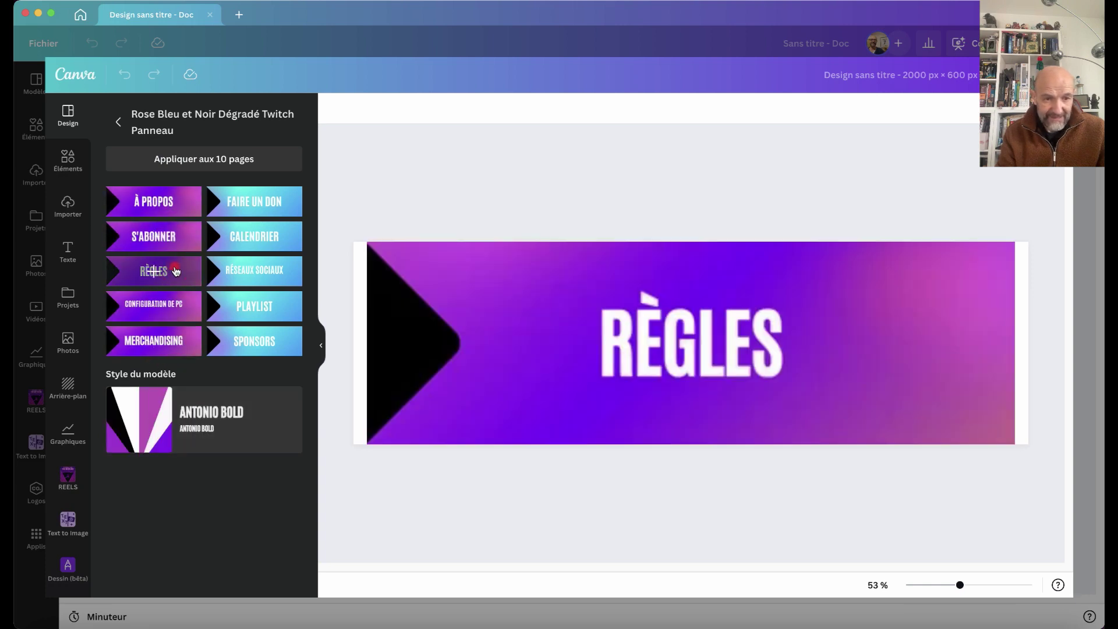
- Replace the banner's title text with "TIPS INSTAGRAM"
{"action": "double_click", "coordinate": [685, 344]}
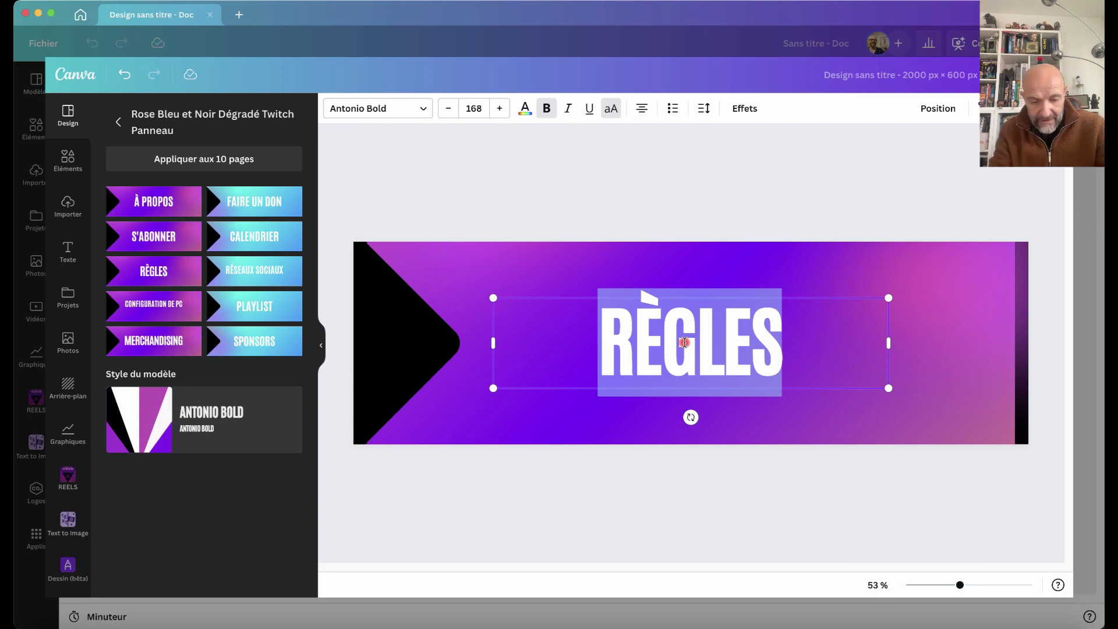
{"action": "type", "text": "TIPS IN"}
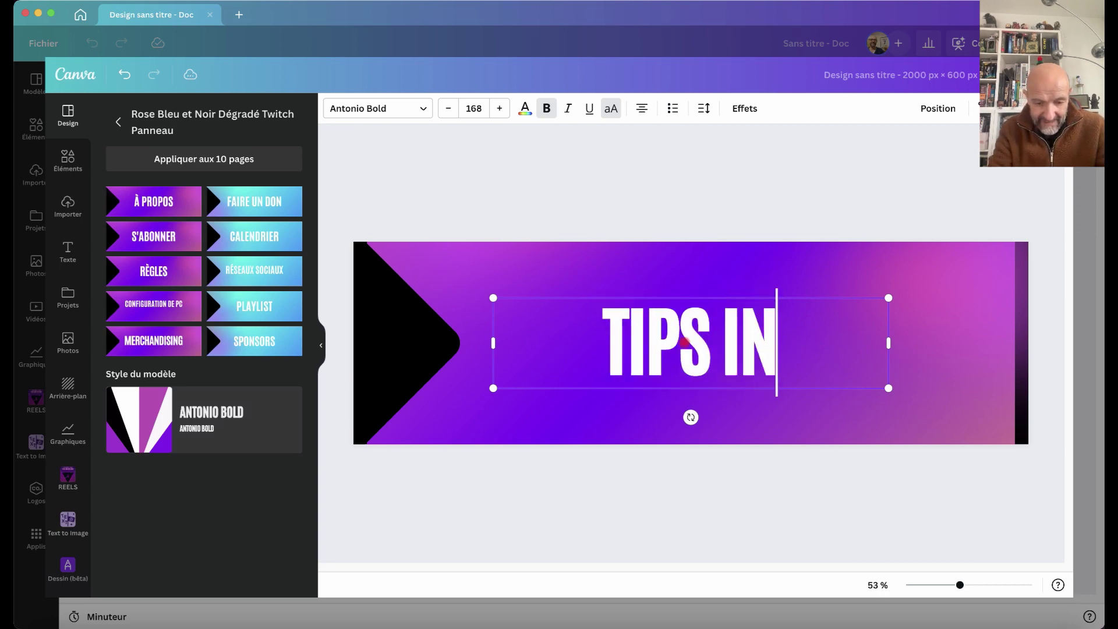
{"action": "type", "text": "STAGRA"}
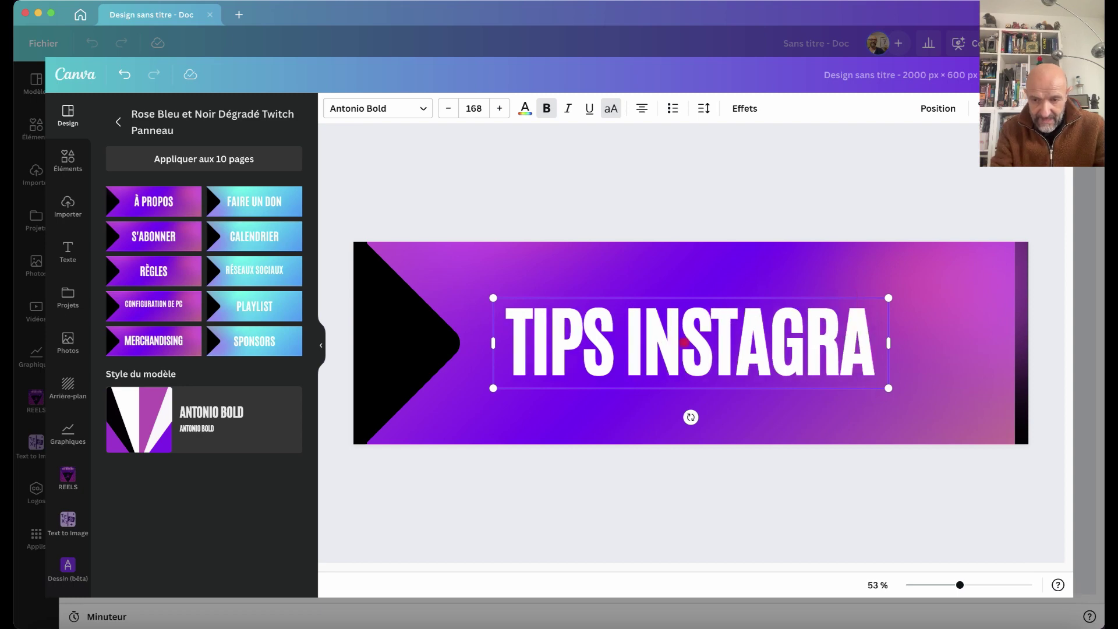
{"action": "type", "text": "M"}
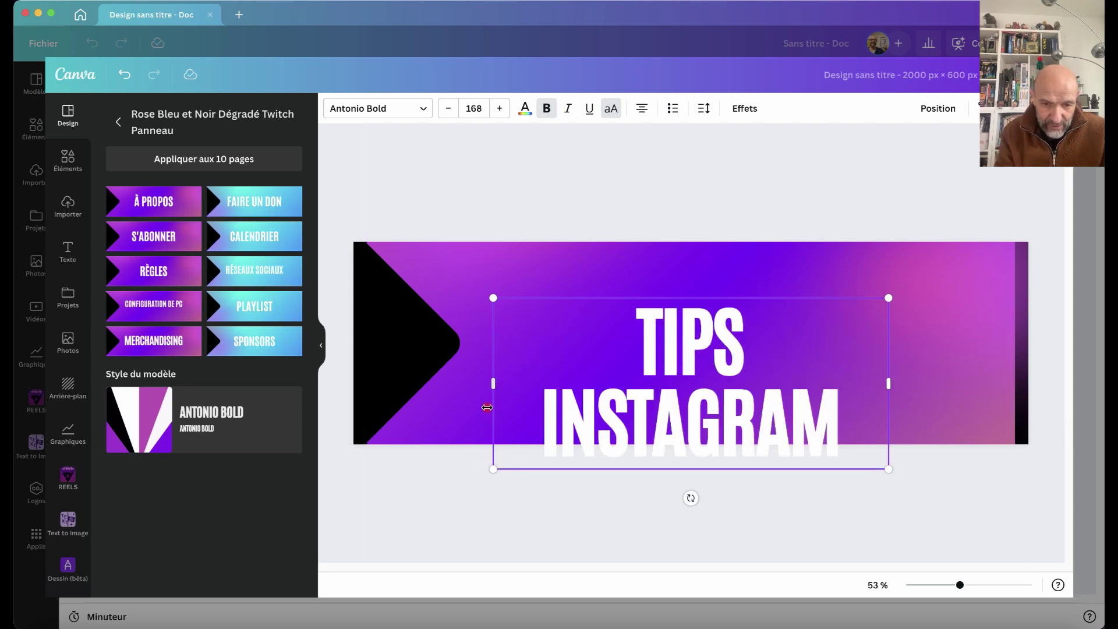
- Widen the title's text box to the banner's full width and move it down near the lower edge
{"action": "left_click_drag", "start_coordinate": [492, 385], "coordinate": [382, 373]}
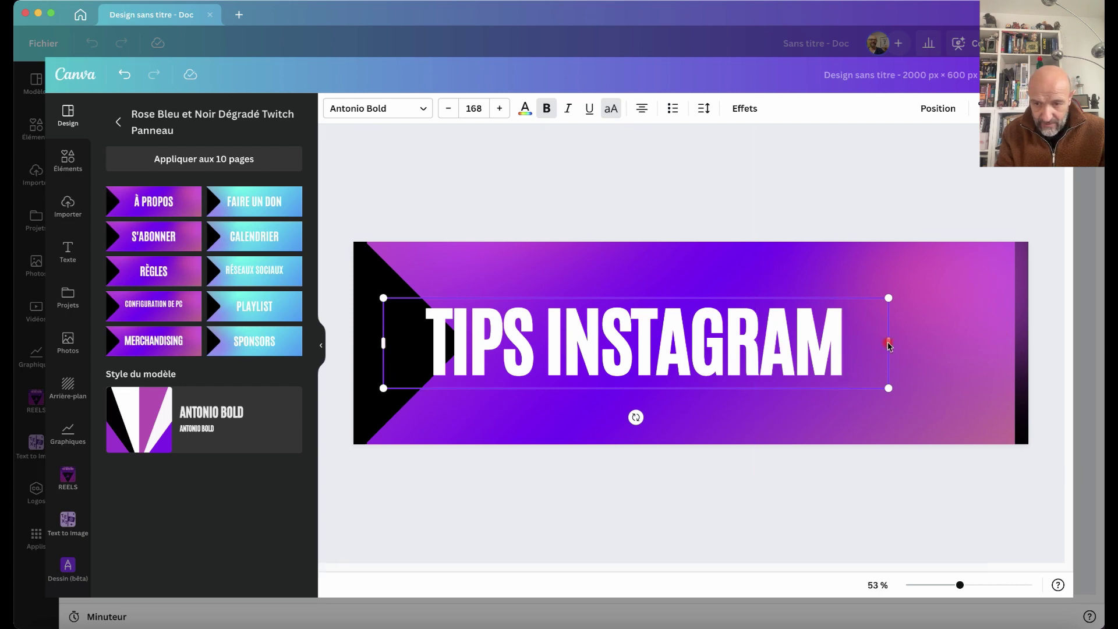
{"action": "left_click_drag", "start_coordinate": [887, 344], "coordinate": [1026, 342]}
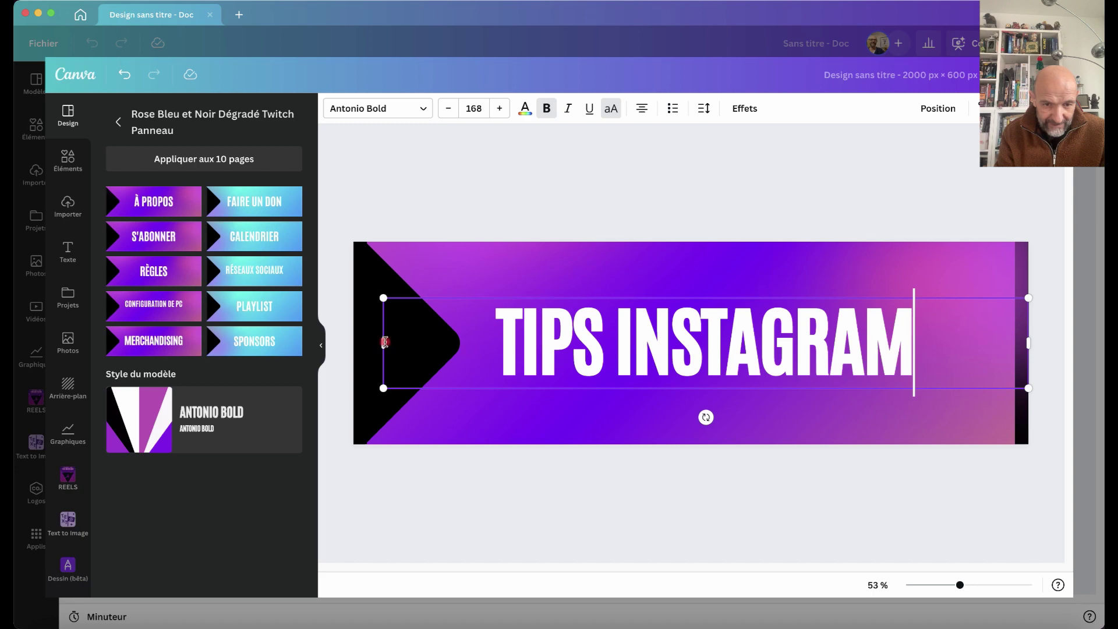
{"action": "left_click_drag", "start_coordinate": [383, 342], "coordinate": [357, 343]}
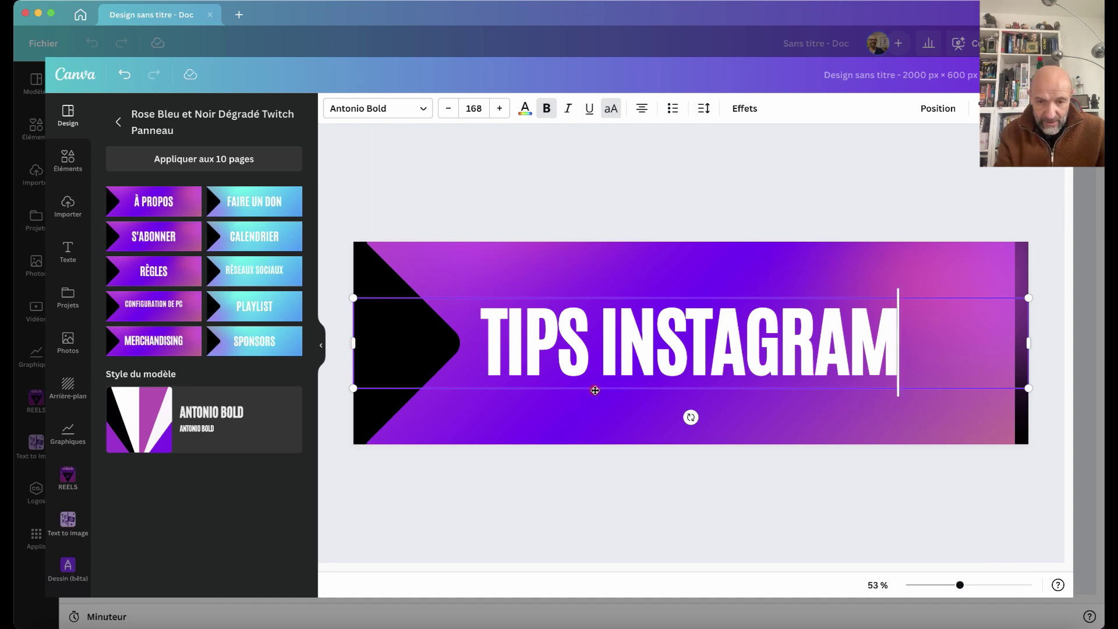
{"action": "left_click_drag", "start_coordinate": [594, 390], "coordinate": [596, 430]}
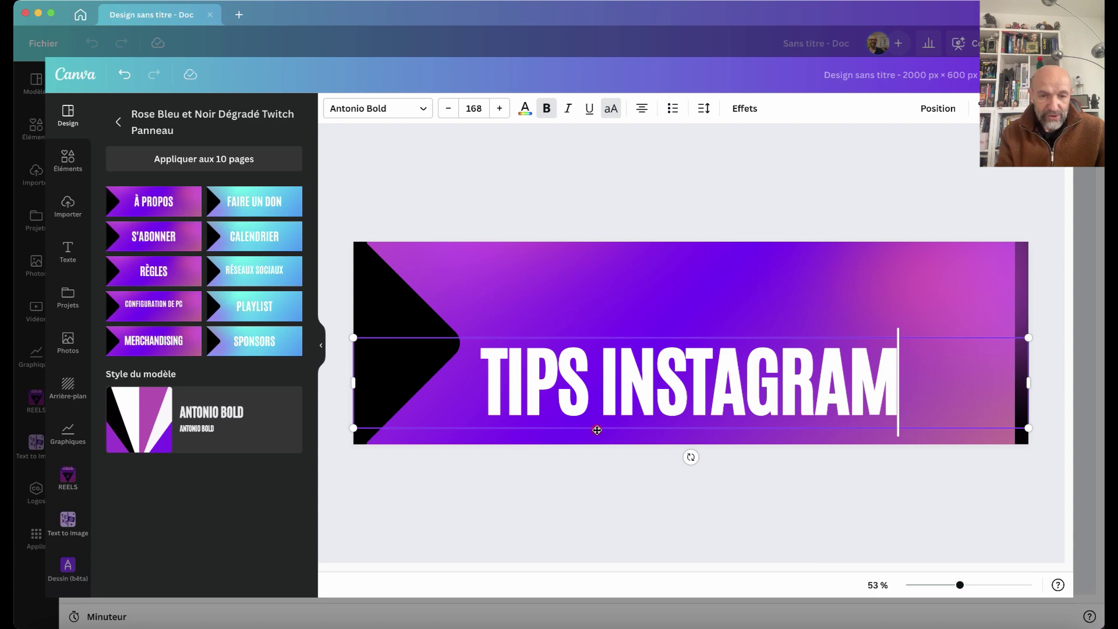
- Search the elements for "LOGO INSTAGRAM" and add the white-on-gradient Instagram logo graphic to the banner
{"action": "left_click", "coordinate": [246, 199]}
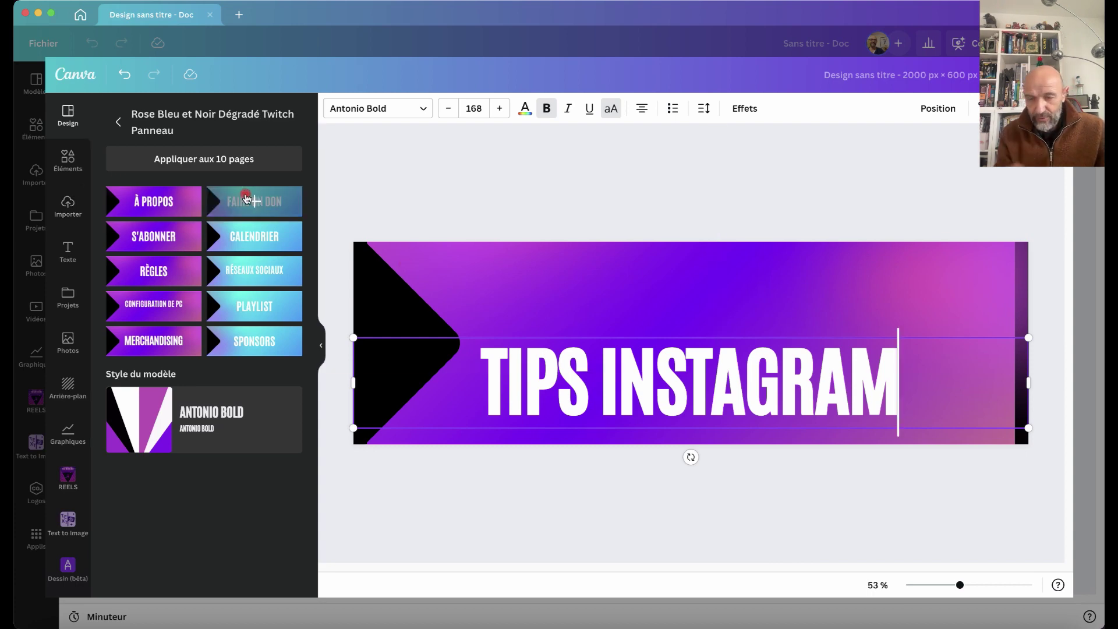
{"action": "left_click", "coordinate": [118, 122]}
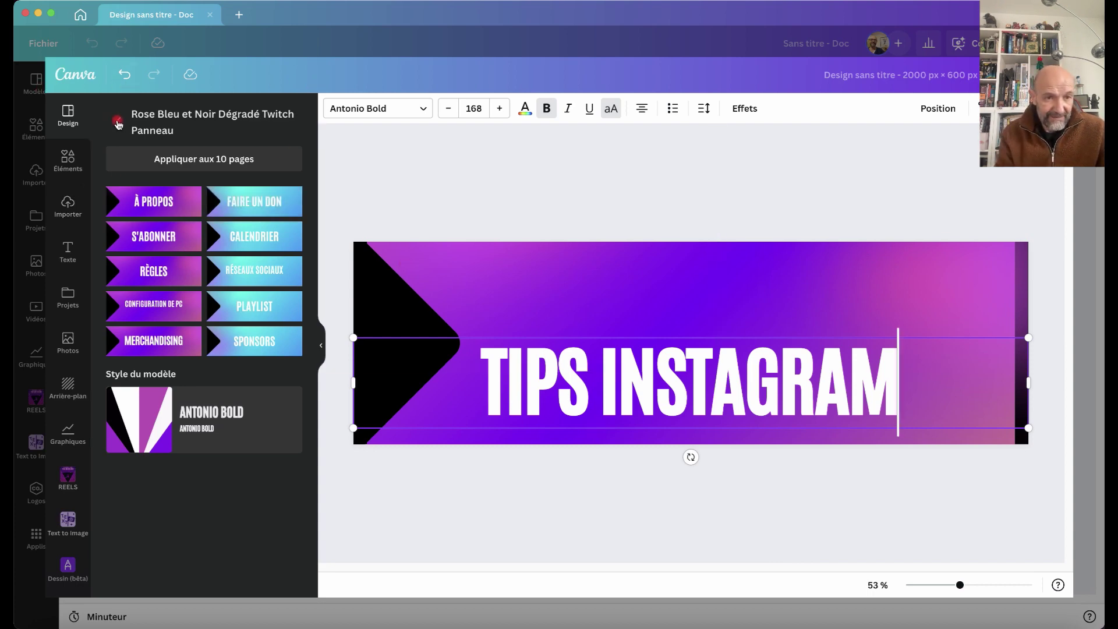
{"action": "left_click", "coordinate": [67, 158]}
{"action": "left_click", "coordinate": [153, 116]}
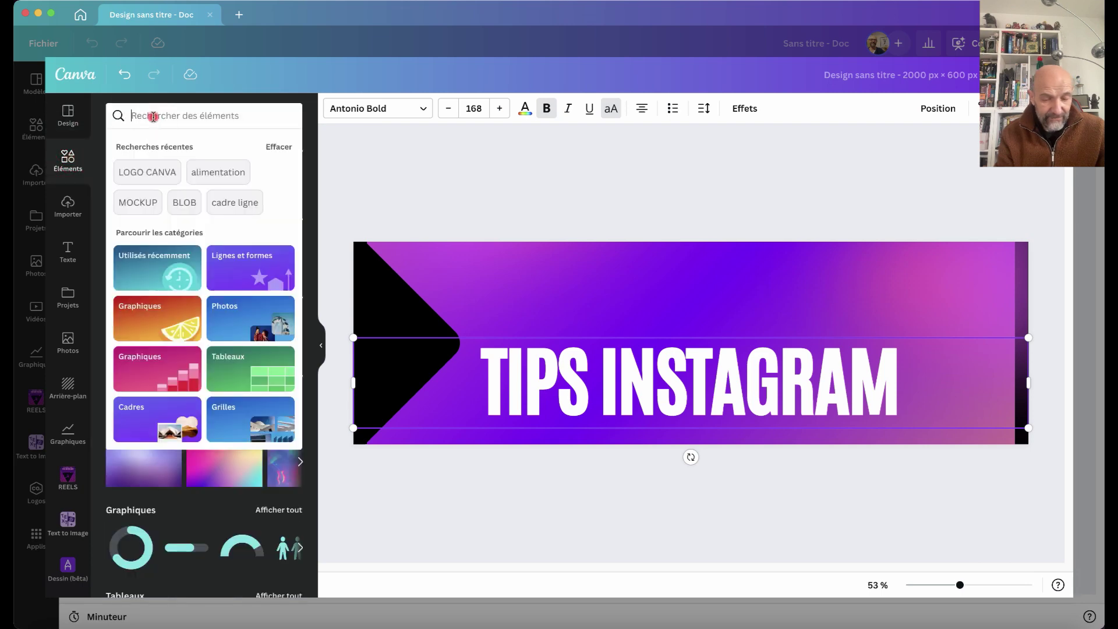
{"action": "type", "text": "LOGO IN"}
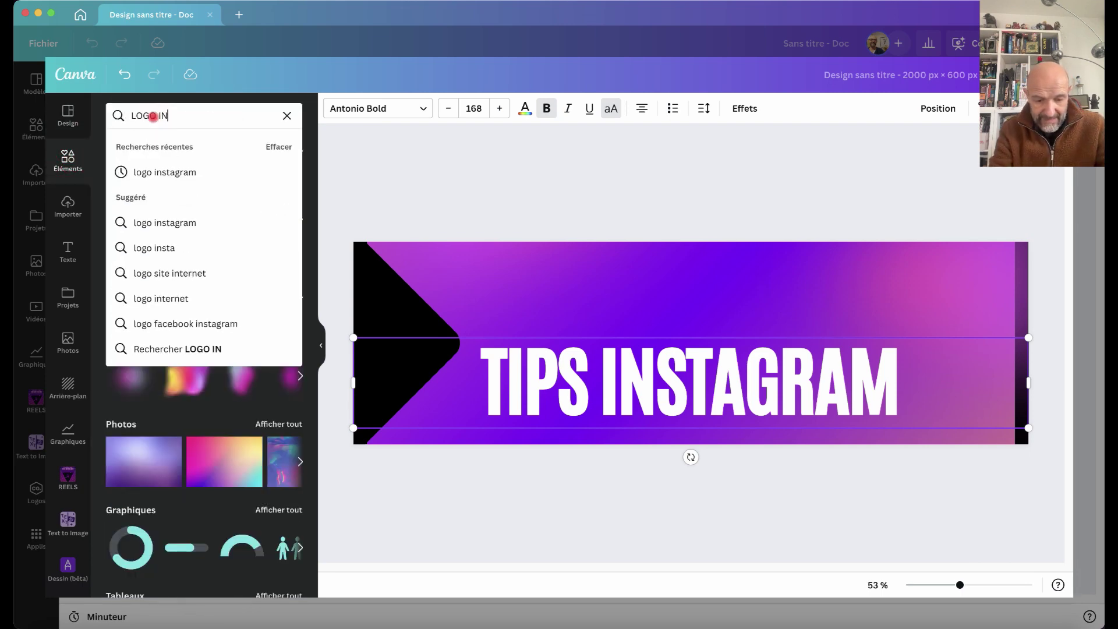
{"action": "type", "text": "STAGR"}
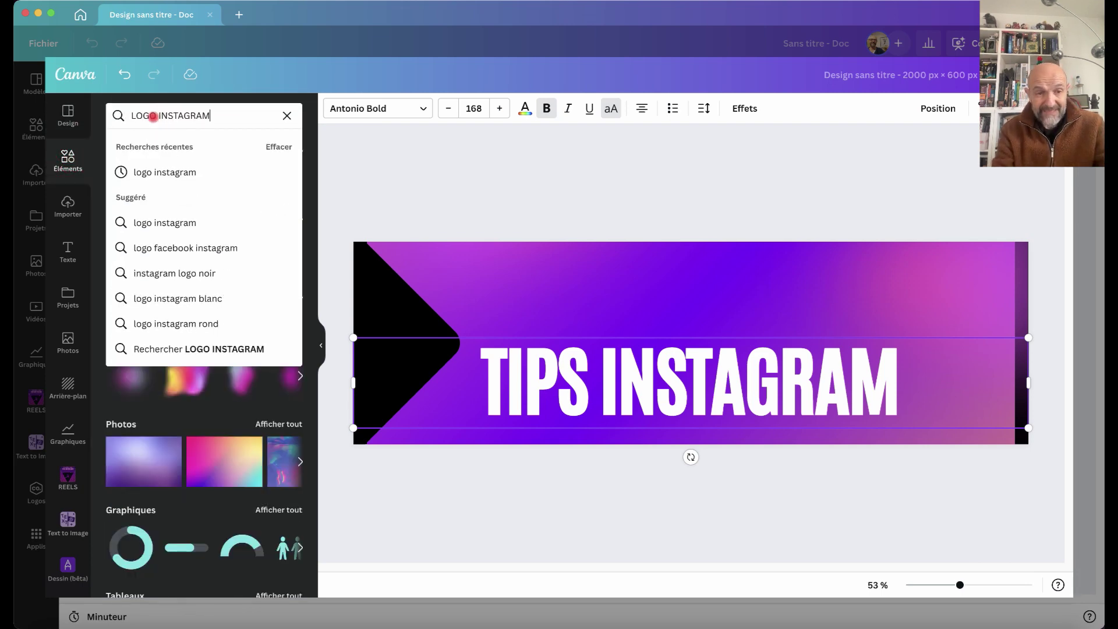
{"action": "type", "text": "AM"}
{"action": "key", "text": "Return"}
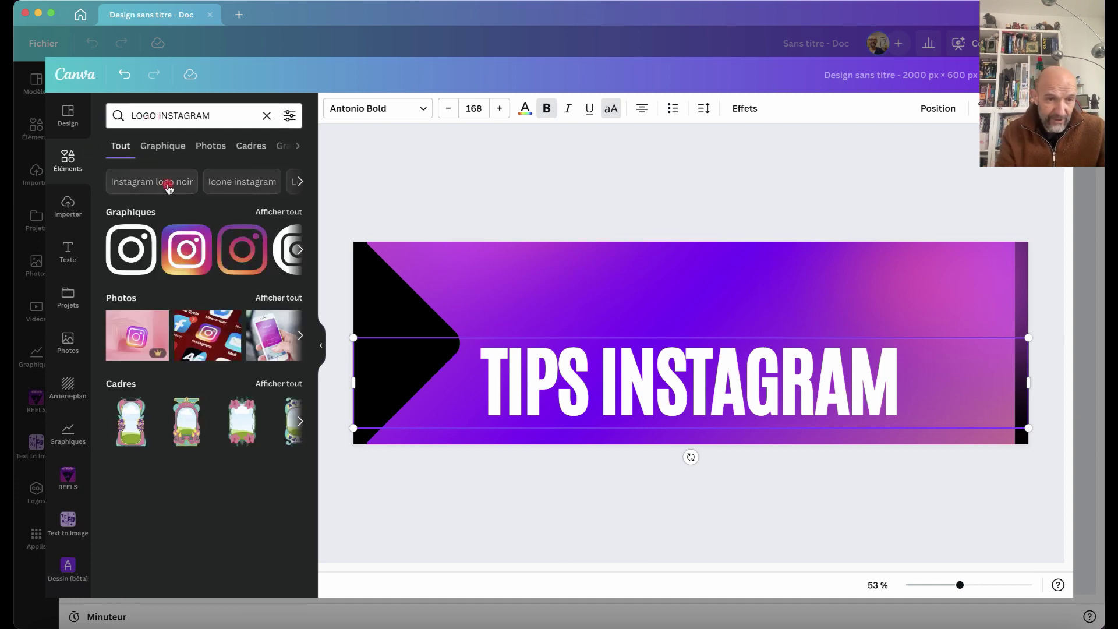
{"action": "left_click", "coordinate": [186, 255]}
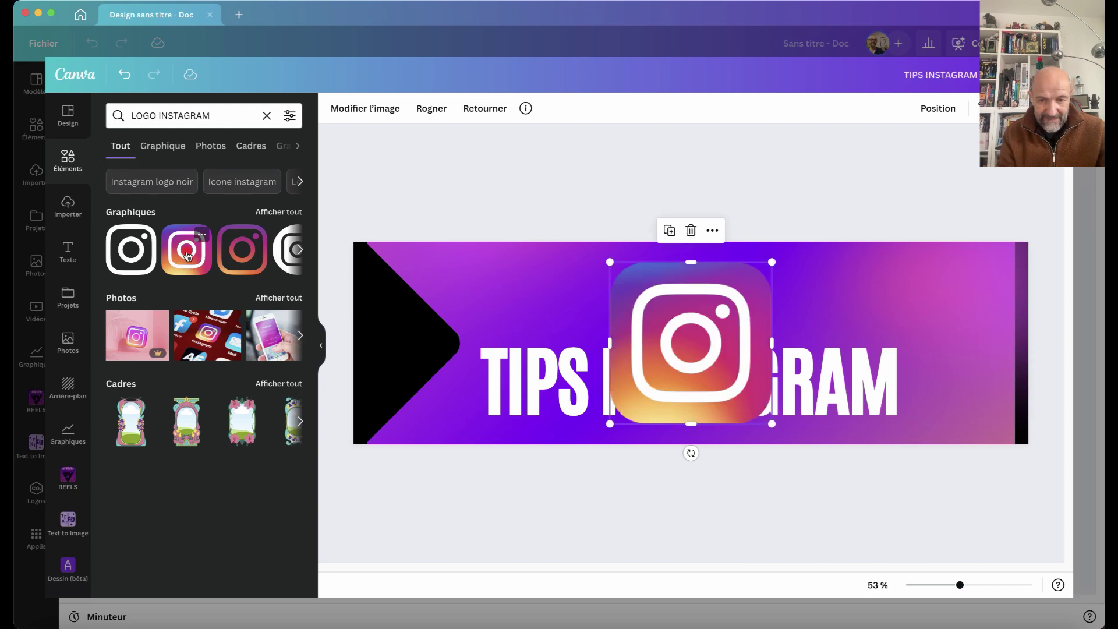
- Shrink the Instagram logo and centre it above the title, then lower the title slightly to separate them
{"action": "left_click_drag", "start_coordinate": [611, 265], "coordinate": [667, 267]}
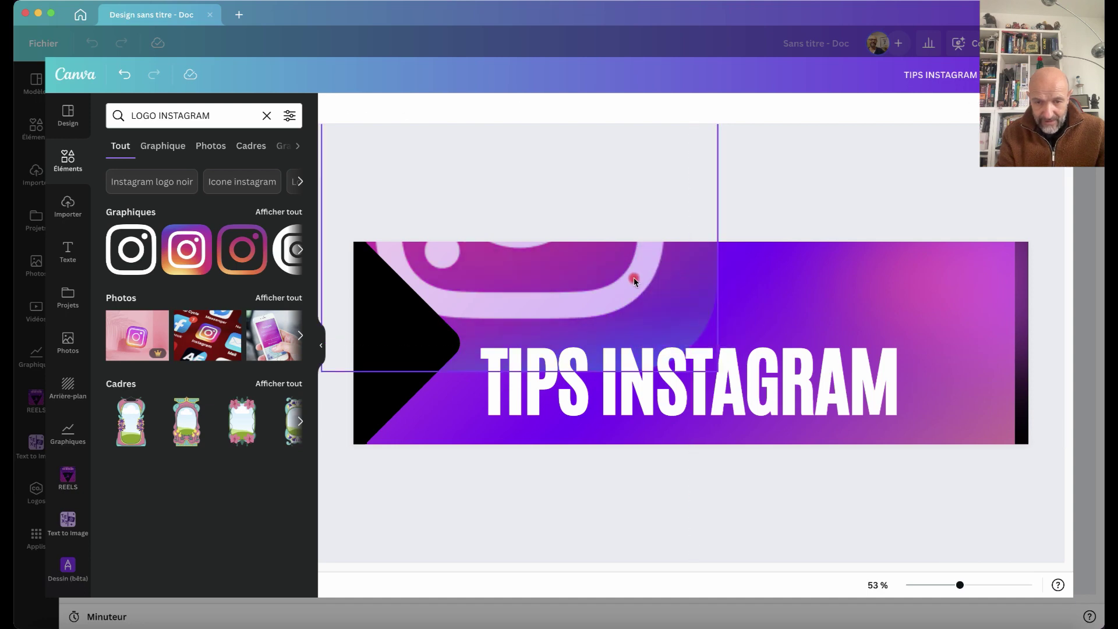
{"action": "key", "text": "cmd+z"}
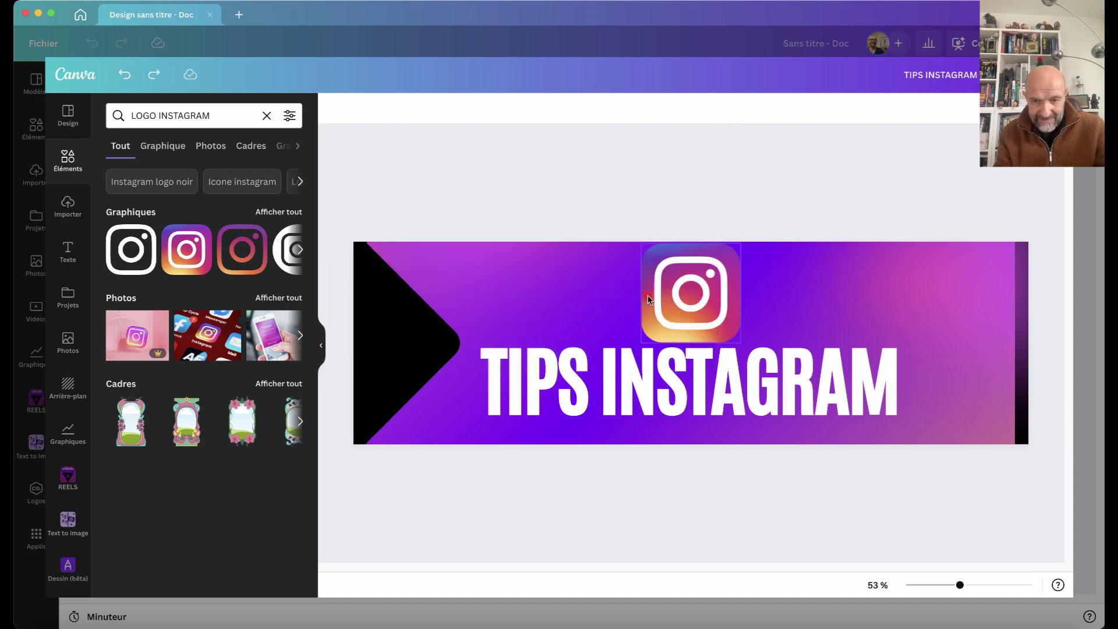
{"action": "left_click", "coordinate": [717, 309]}
{"action": "left_click_drag", "start_coordinate": [775, 397], "coordinate": [774, 403]}
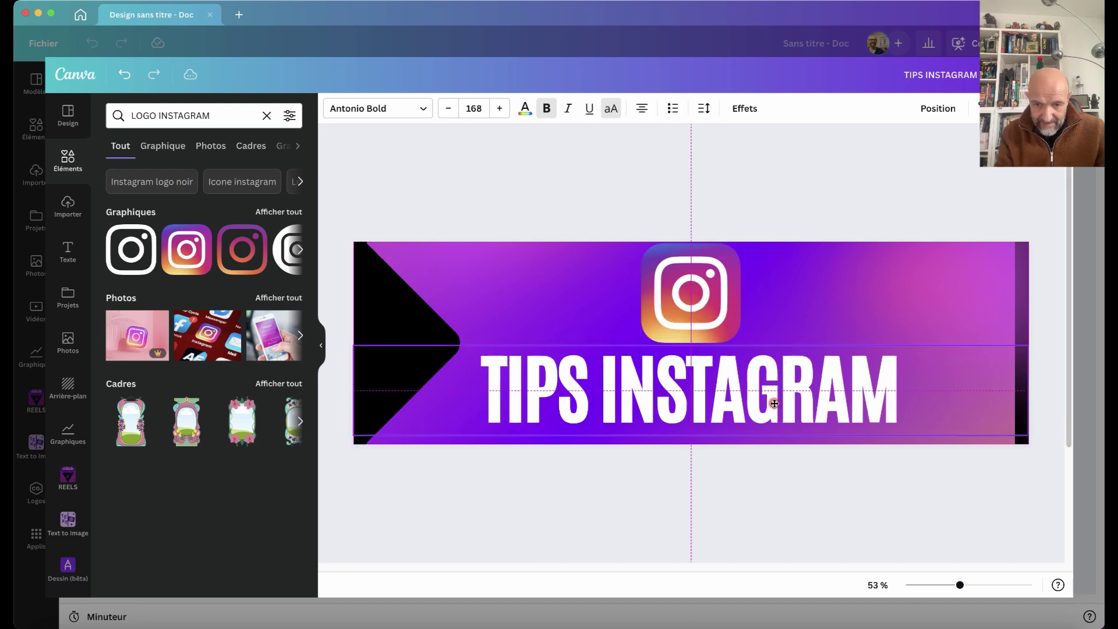
- Recolour the banner's black triangle with the magenta taken from the Instagram logo's colours
{"action": "left_click", "coordinate": [387, 317]}
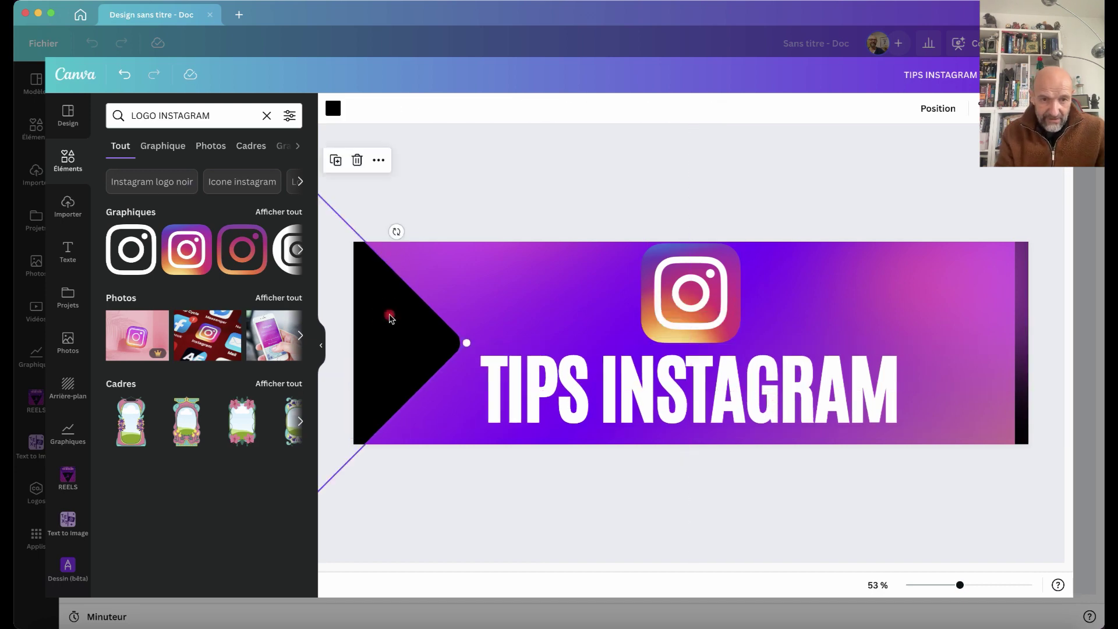
{"action": "left_click", "coordinate": [333, 109]}
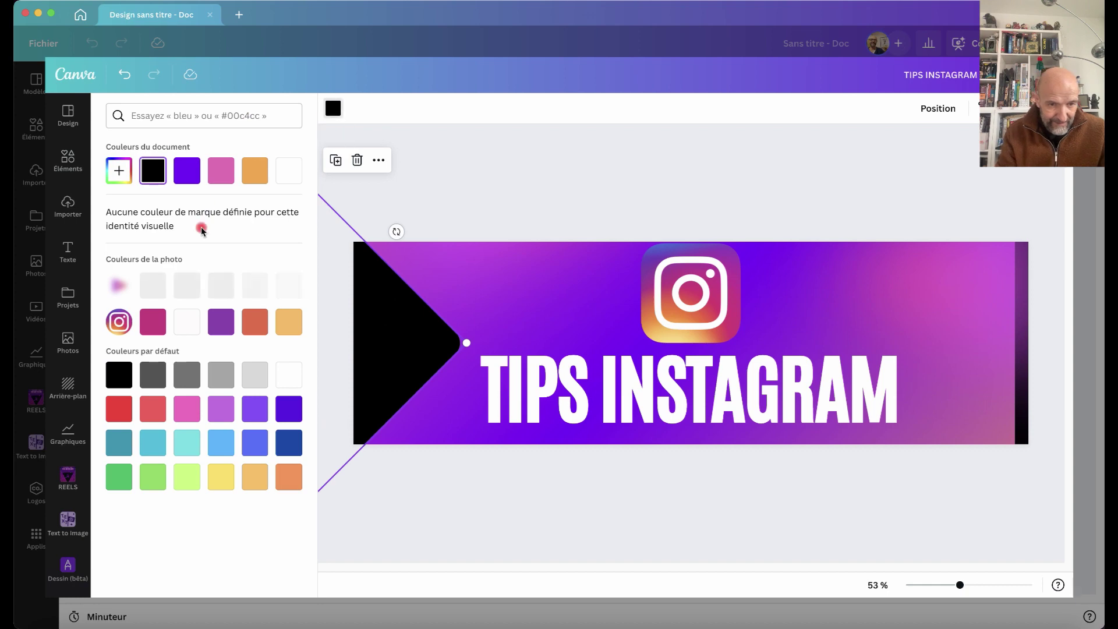
{"action": "left_click", "coordinate": [153, 326]}
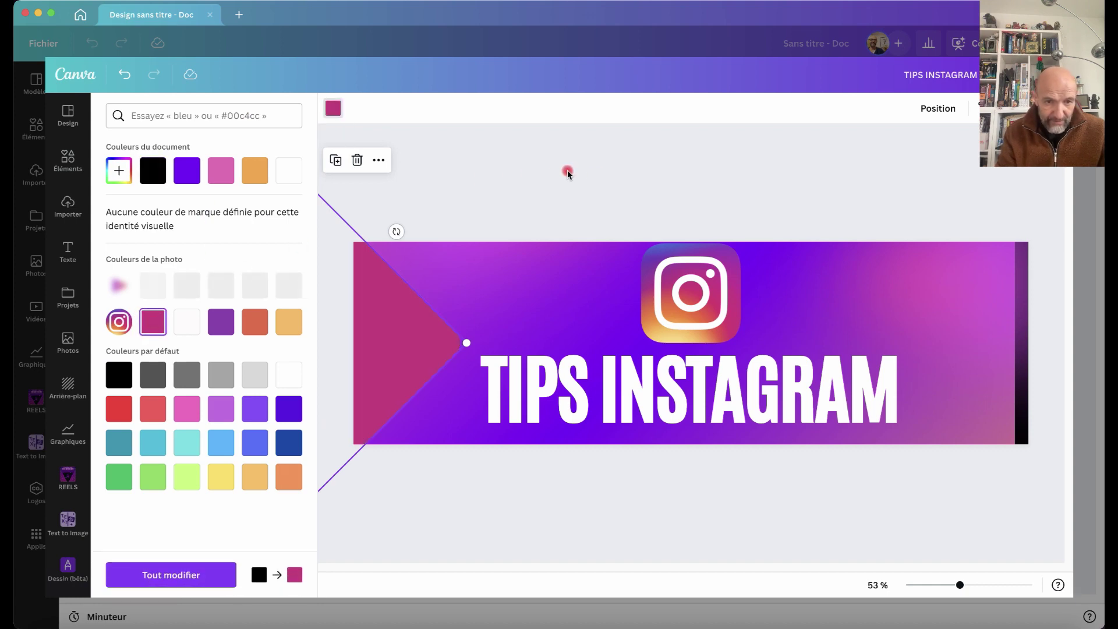
{"action": "left_click", "coordinate": [593, 177]}
{"action": "left_click", "coordinate": [718, 164]}
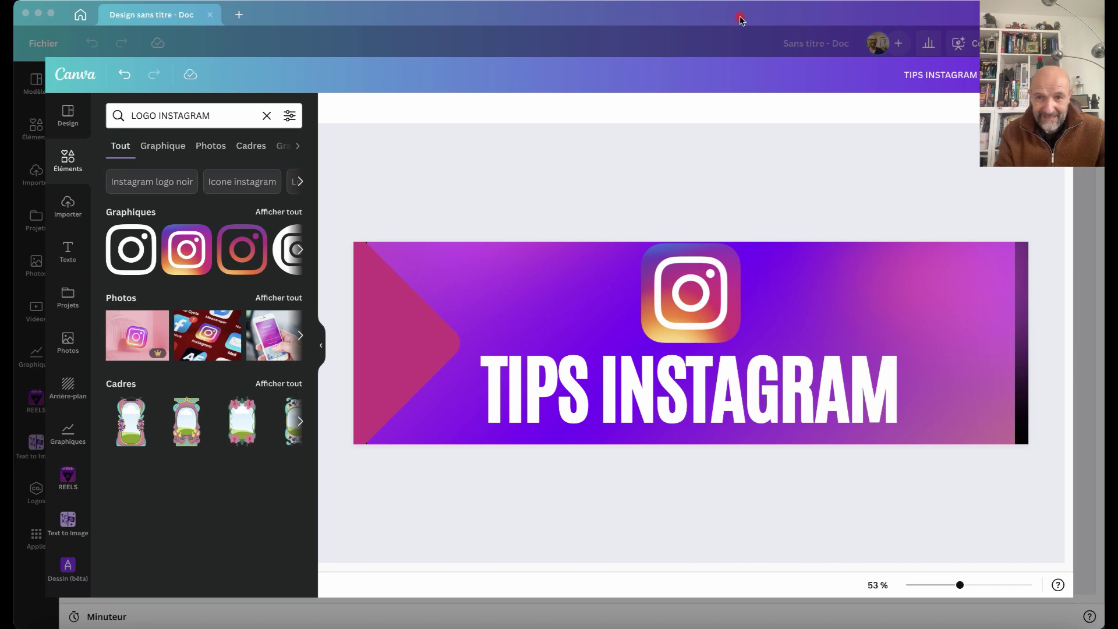
- Save the edited banner into the document and minimise the Acrobat Pro window behind it
{"action": "left_click_drag", "start_coordinate": [740, 21], "coordinate": [604, 68]}
{"action": "left_click", "coordinate": [887, 132]}
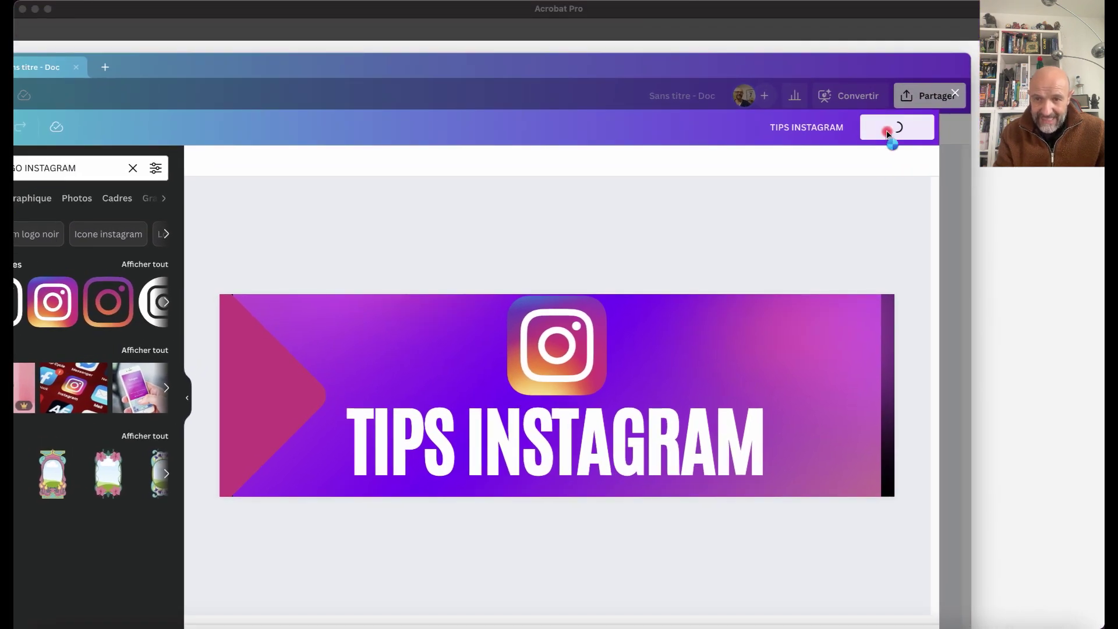
{"action": "left_click", "coordinate": [677, 33]}
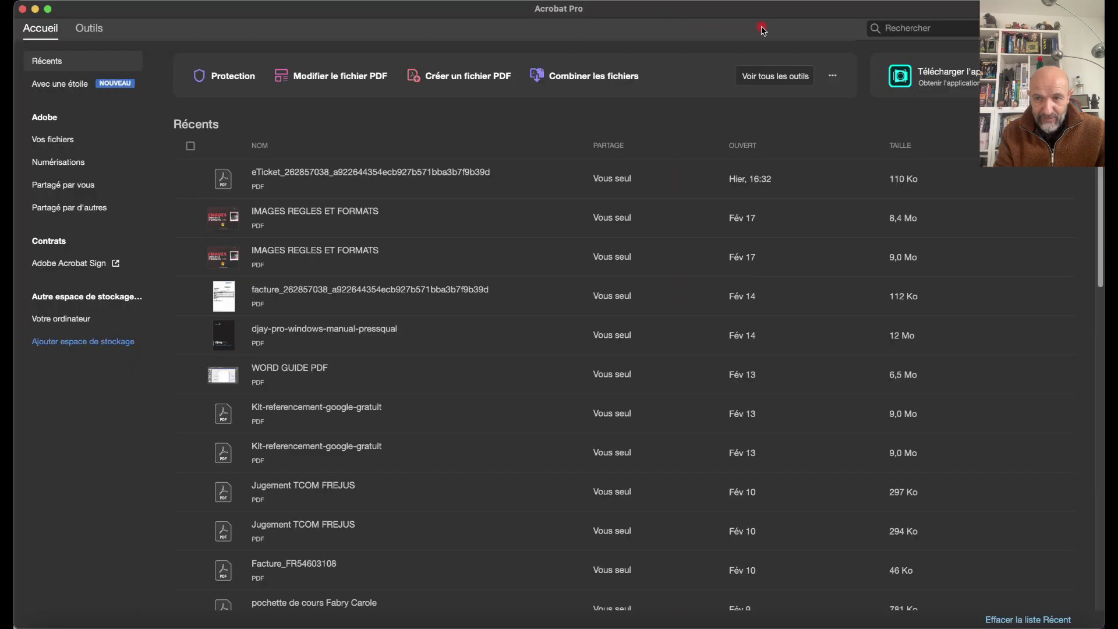
{"action": "left_click", "coordinate": [33, 8]}
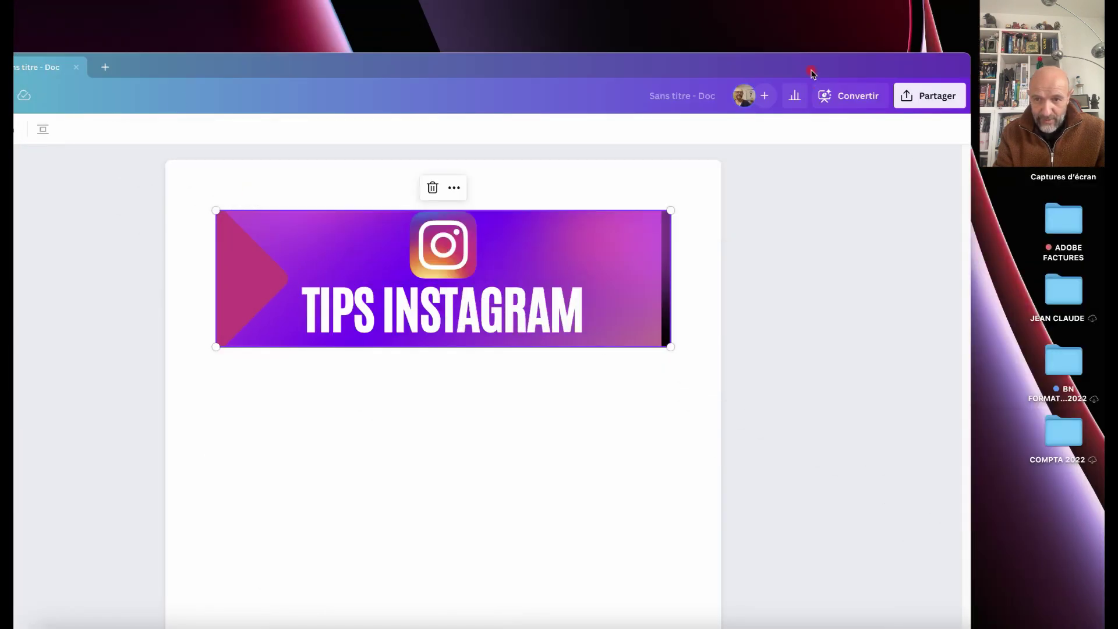
{"action": "left_click_drag", "start_coordinate": [815, 66], "coordinate": [932, 12]}
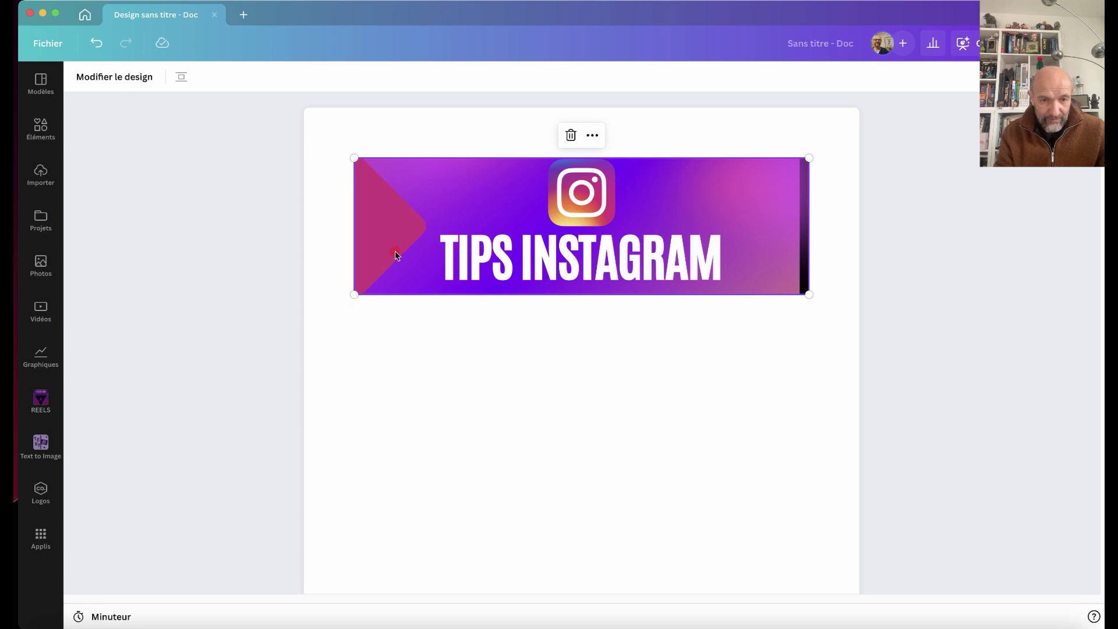
- Add a Titre heading below the banner reading "5 méthodes pour optimiser vos posts sur Instagram"
{"action": "left_click", "coordinate": [357, 327]}
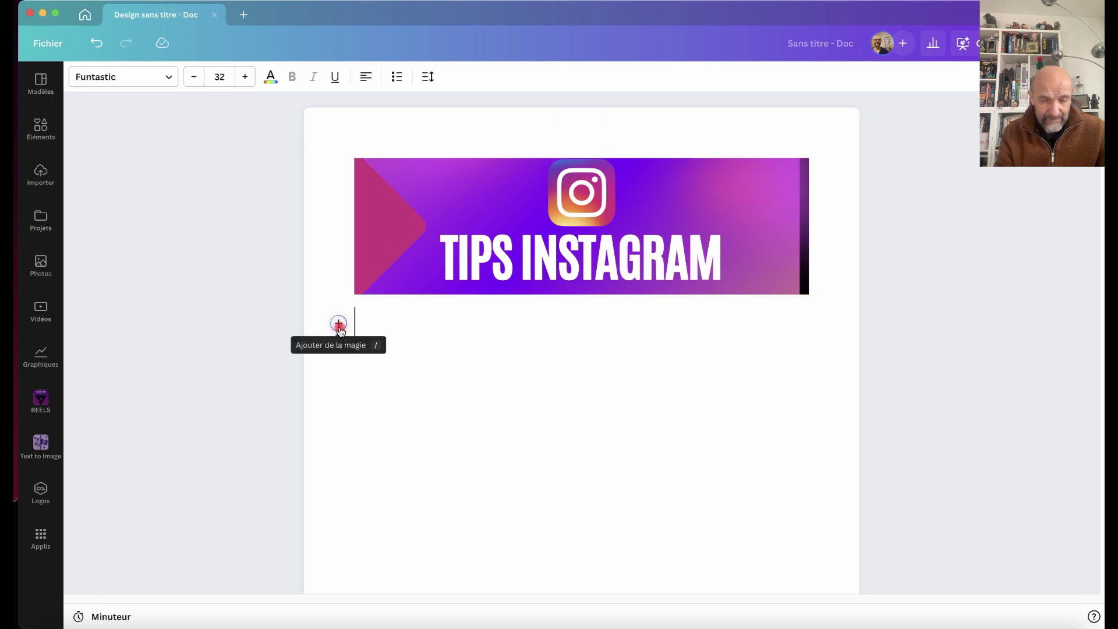
{"action": "left_click", "coordinate": [339, 324]}
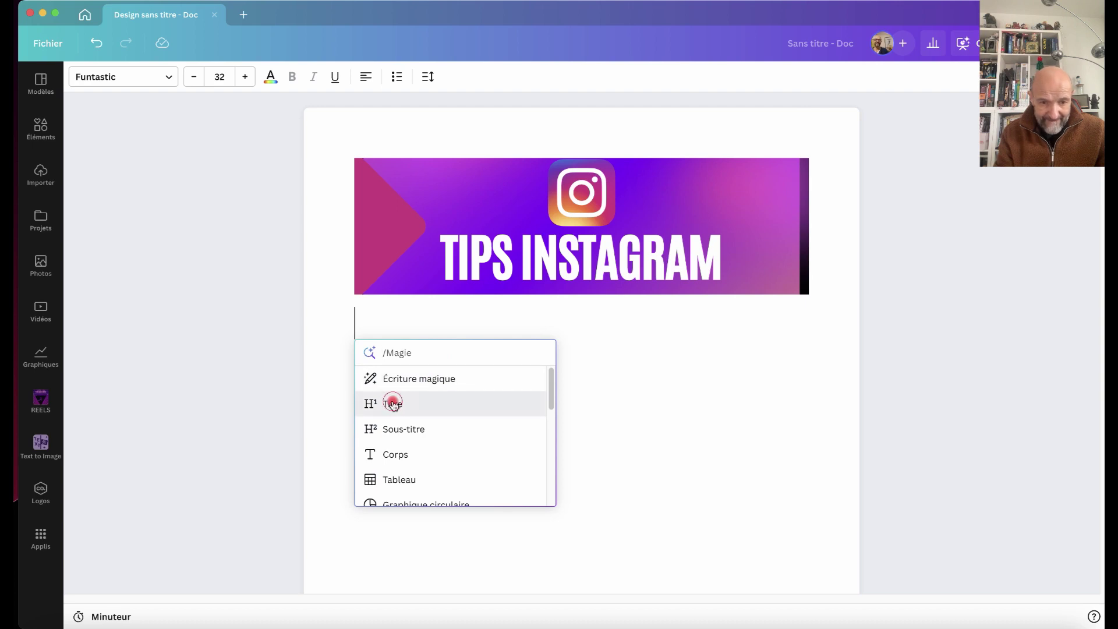
{"action": "left_click", "coordinate": [399, 404]}
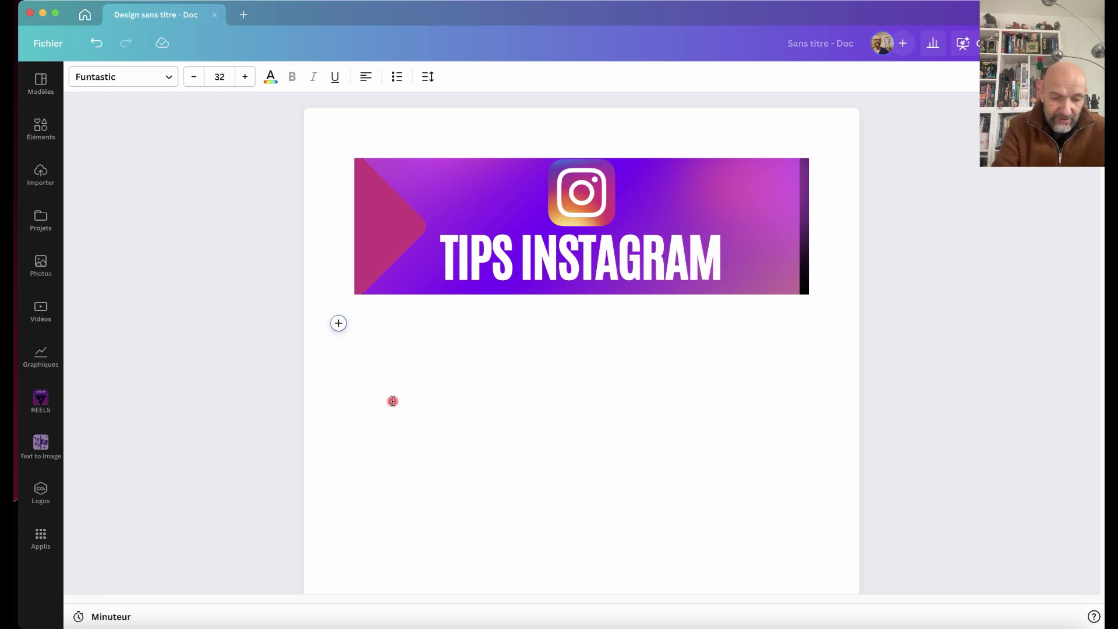
{"action": "type", "text": "5 "}
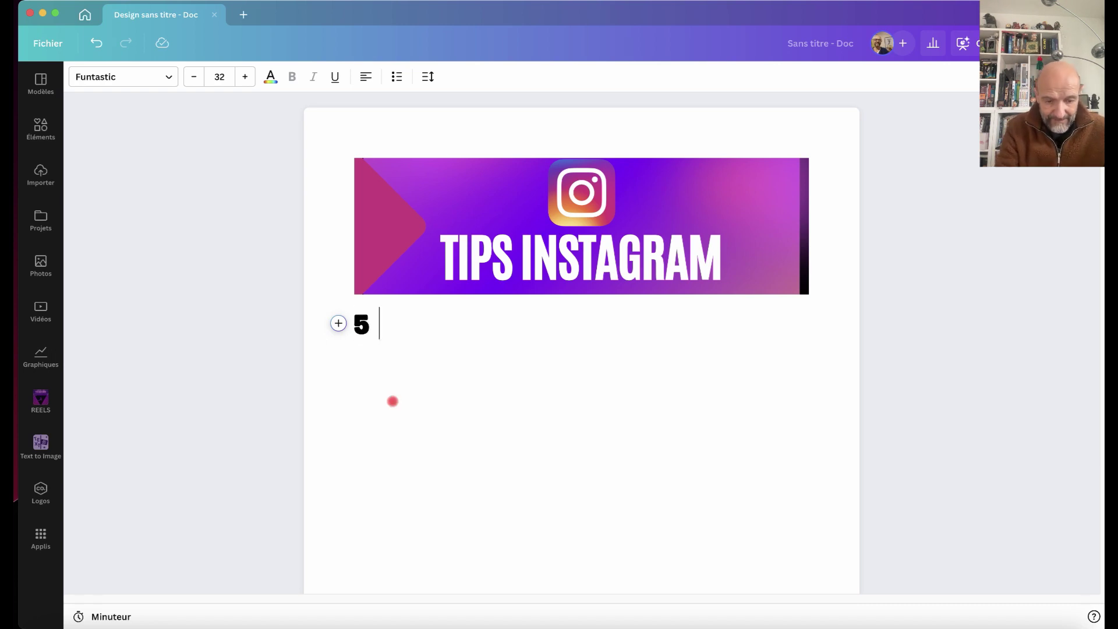
{"action": "type", "text": "mét"}
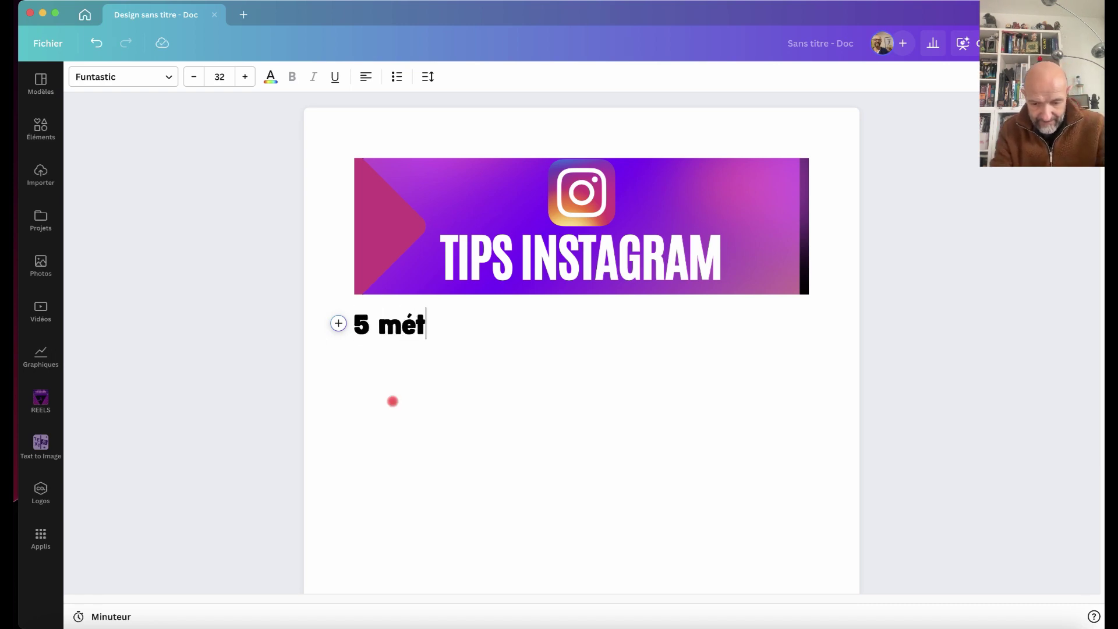
{"action": "type", "text": "hodes pour"}
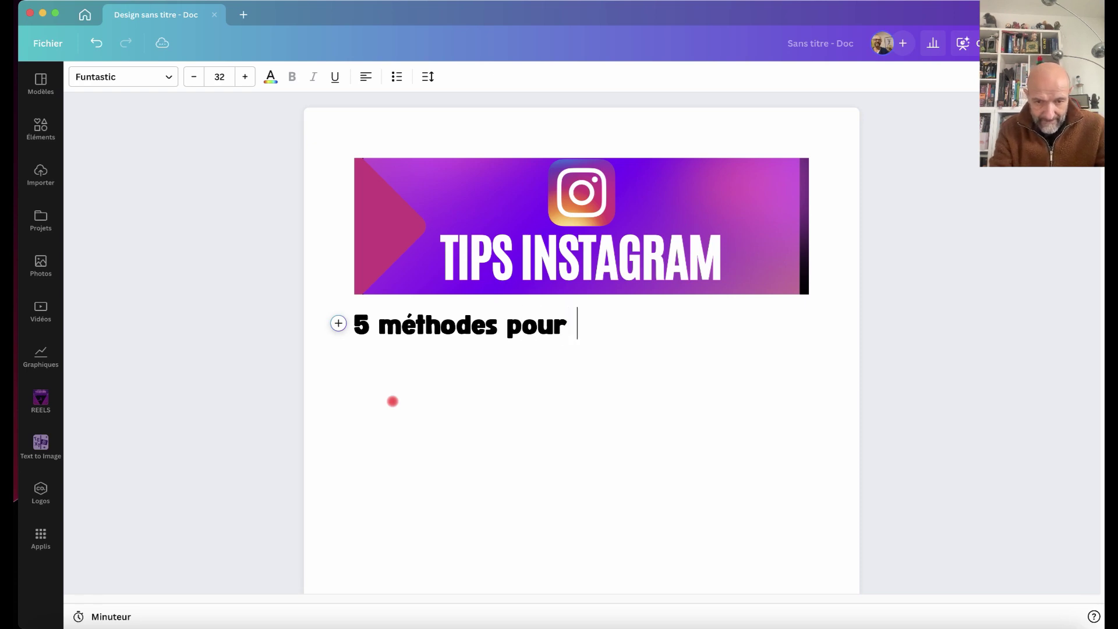
{"action": "type", "text": " opt"}
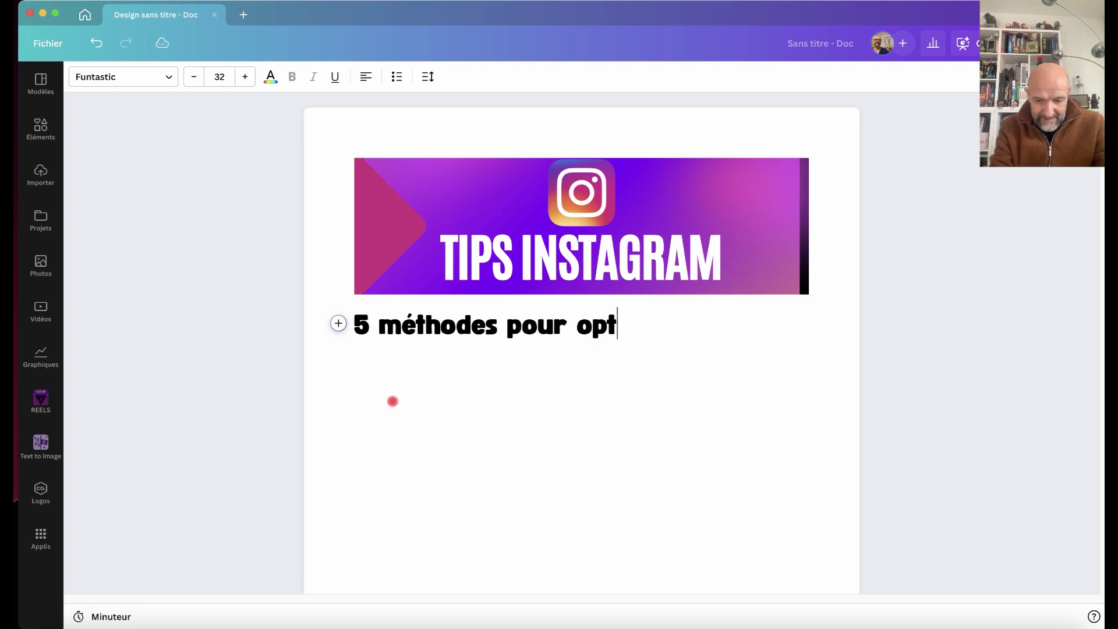
{"action": "type", "text": "imise"}
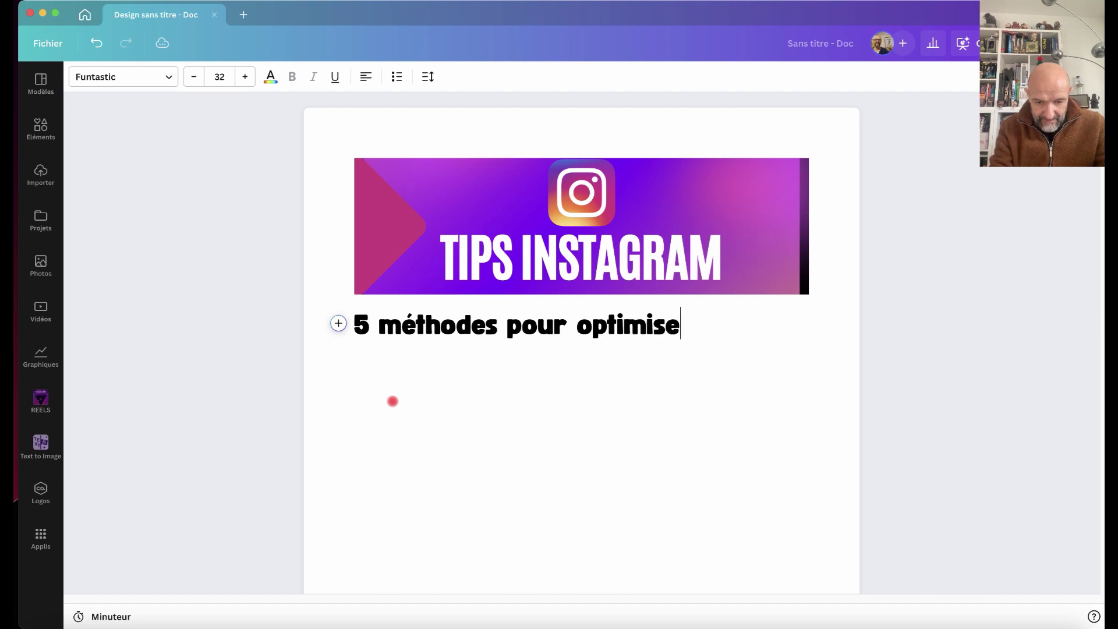
{"action": "type", "text": "r vos pos"}
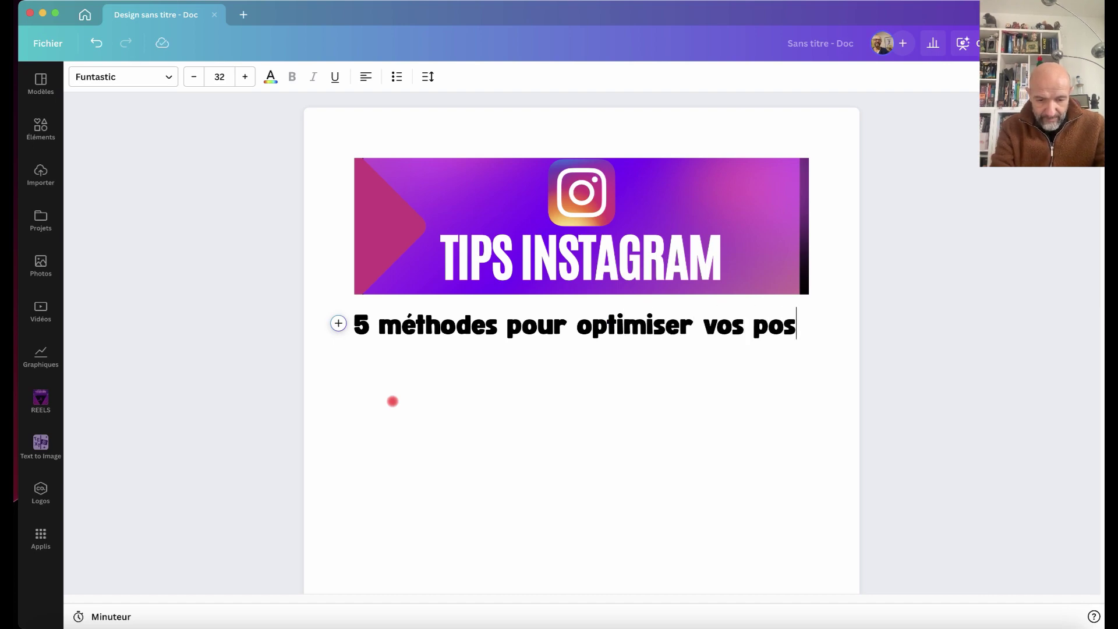
{"action": "type", "text": "ts sur "}
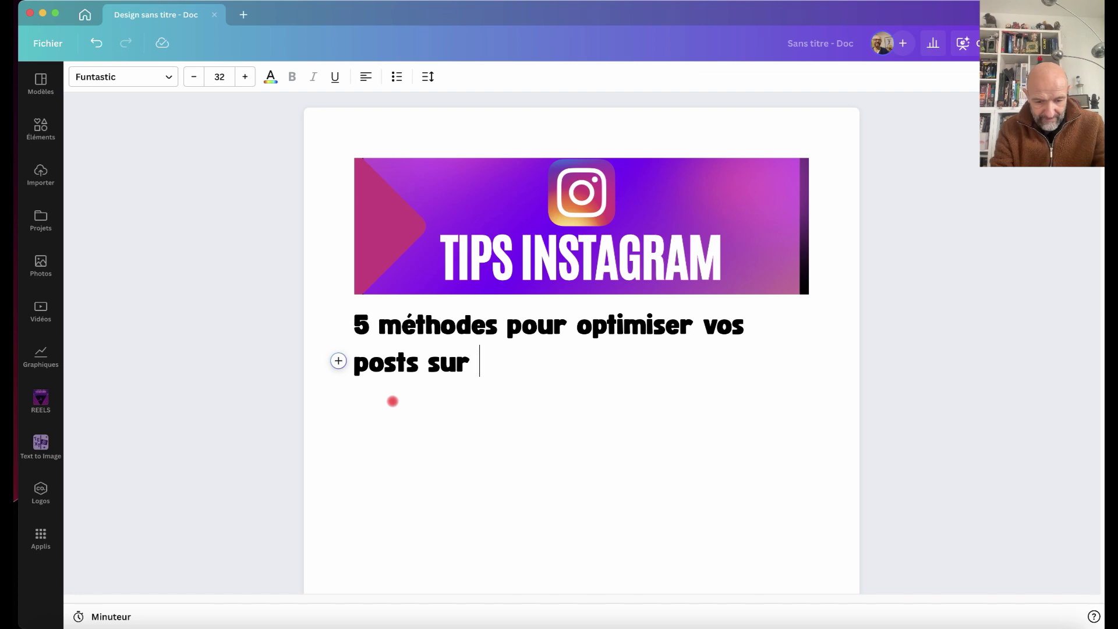
{"action": "type", "text": "Instag"}
{"action": "key", "text": "BackSpace"}
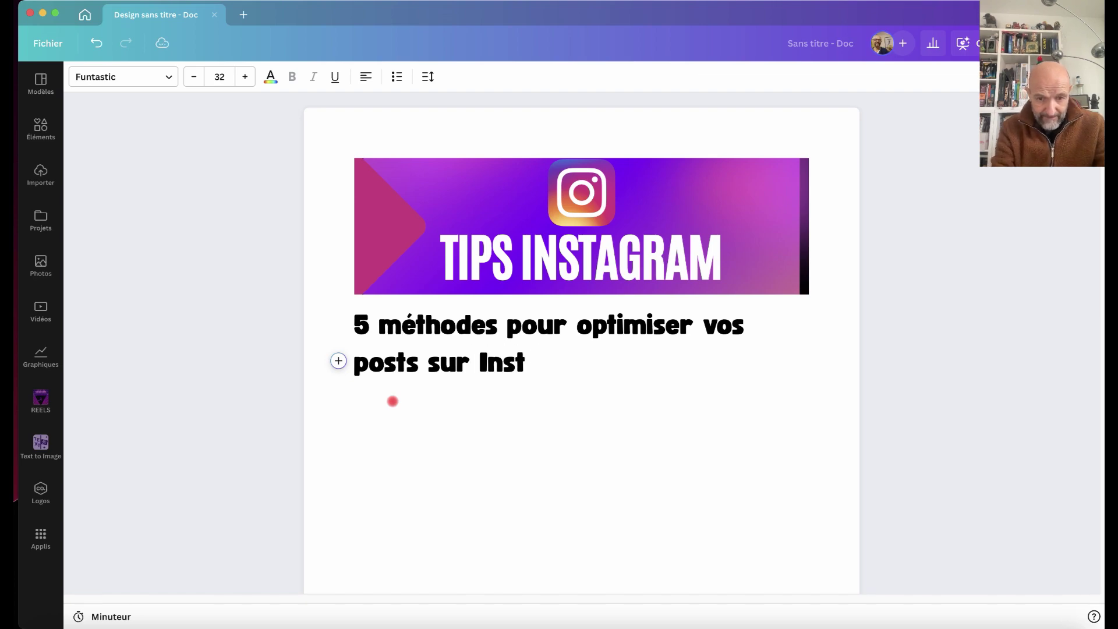
{"action": "type", "text": "agram"}
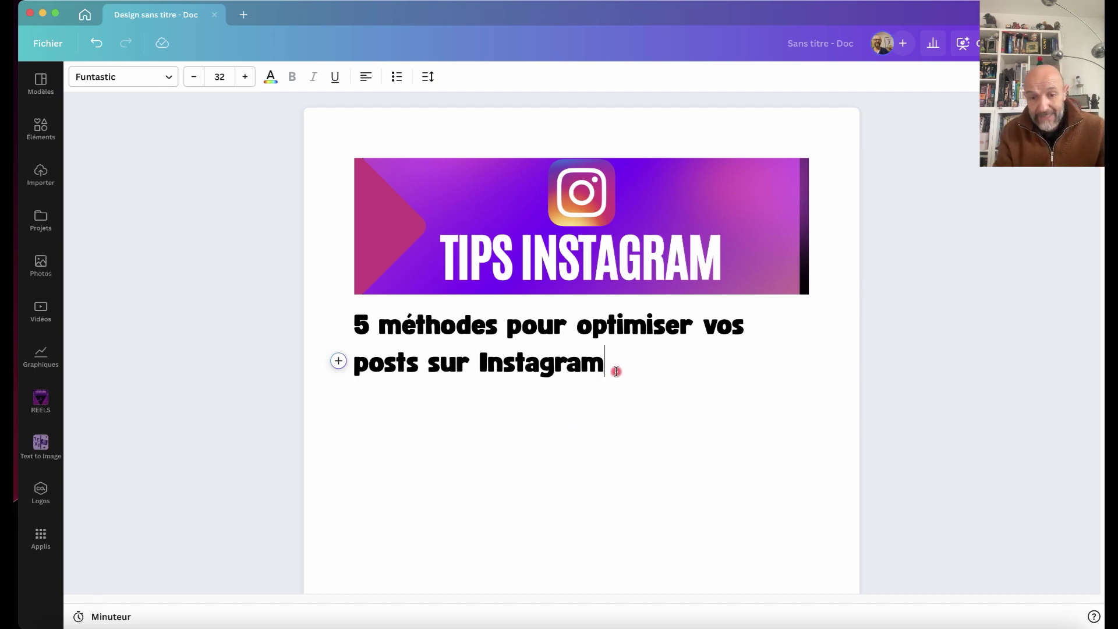
- Centre the heading below the banner and change its text colour to the default coral red
{"action": "left_click_drag", "start_coordinate": [615, 370], "coordinate": [356, 330]}
{"action": "left_click", "coordinate": [365, 78]}
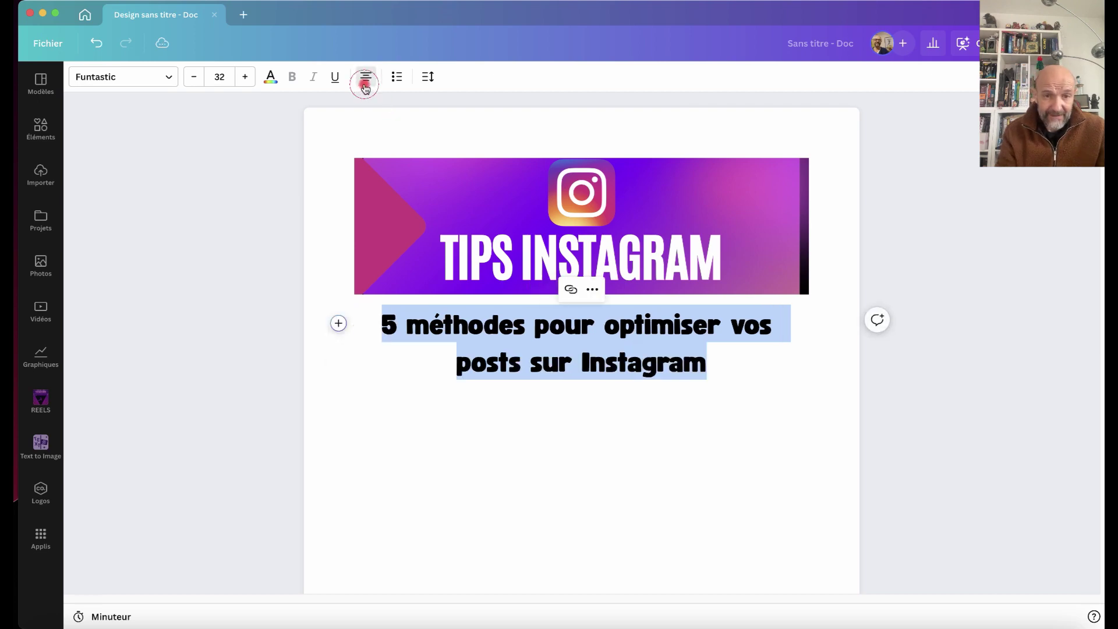
{"action": "left_click", "coordinate": [271, 78]}
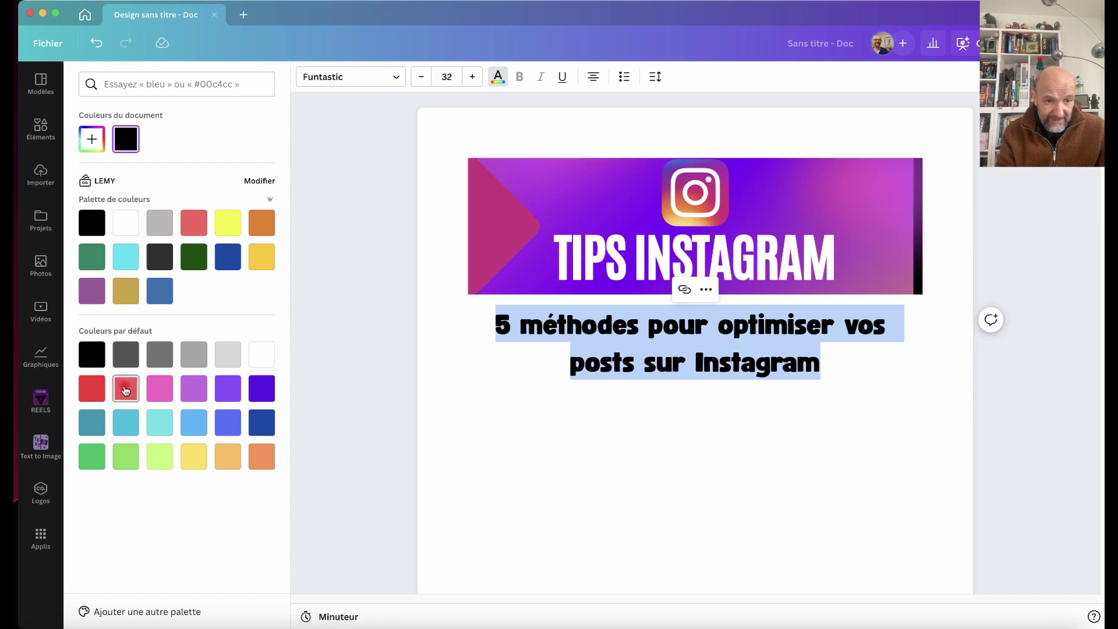
{"action": "left_click", "coordinate": [126, 390]}
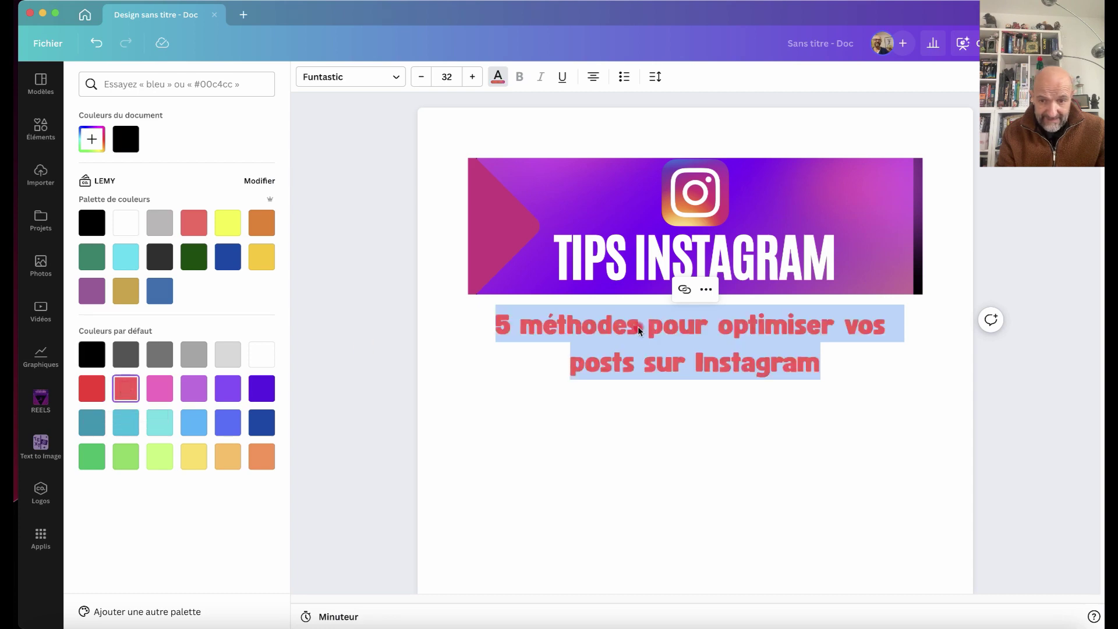
{"action": "left_click", "coordinate": [823, 369]}
- Set the coral red heading to left alignment
{"action": "left_click", "coordinate": [720, 367]}
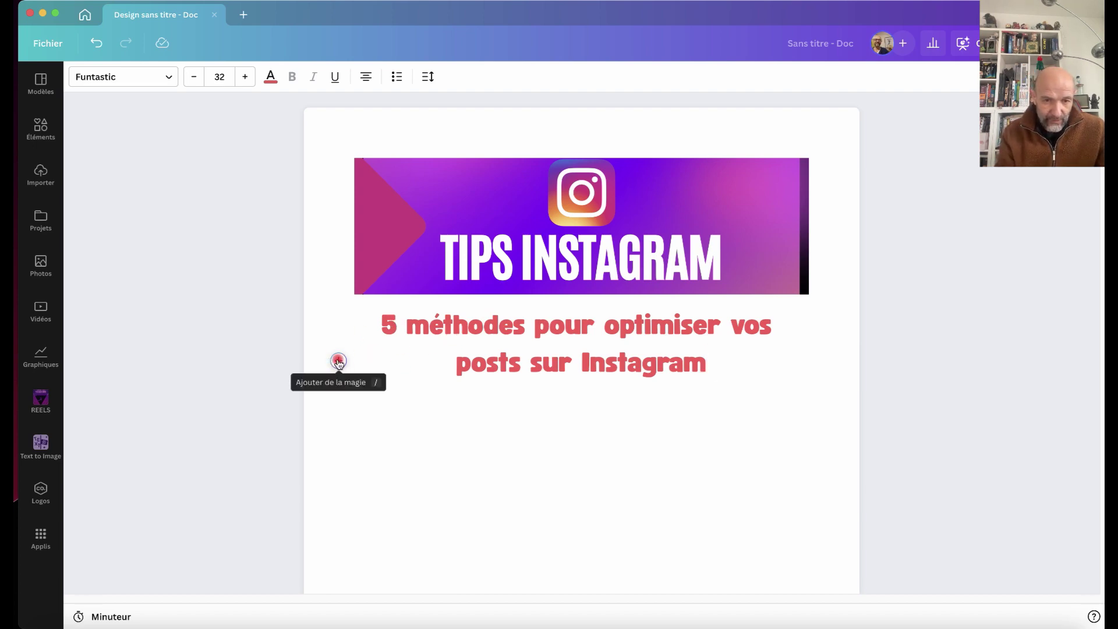
{"action": "left_click", "coordinate": [443, 324]}
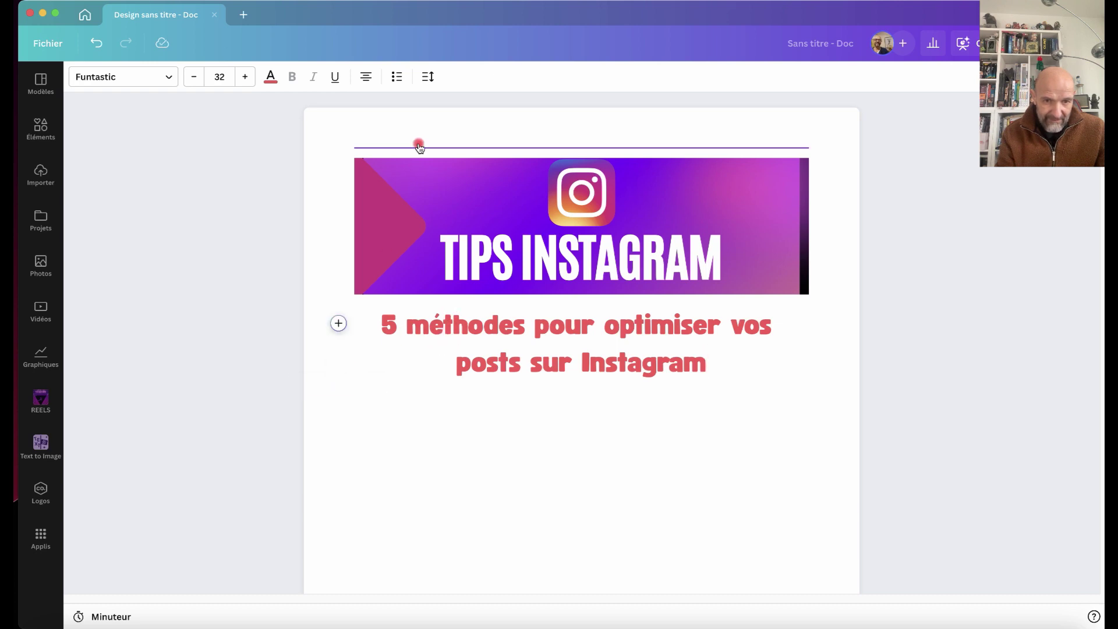
{"action": "left_click", "coordinate": [371, 86]}
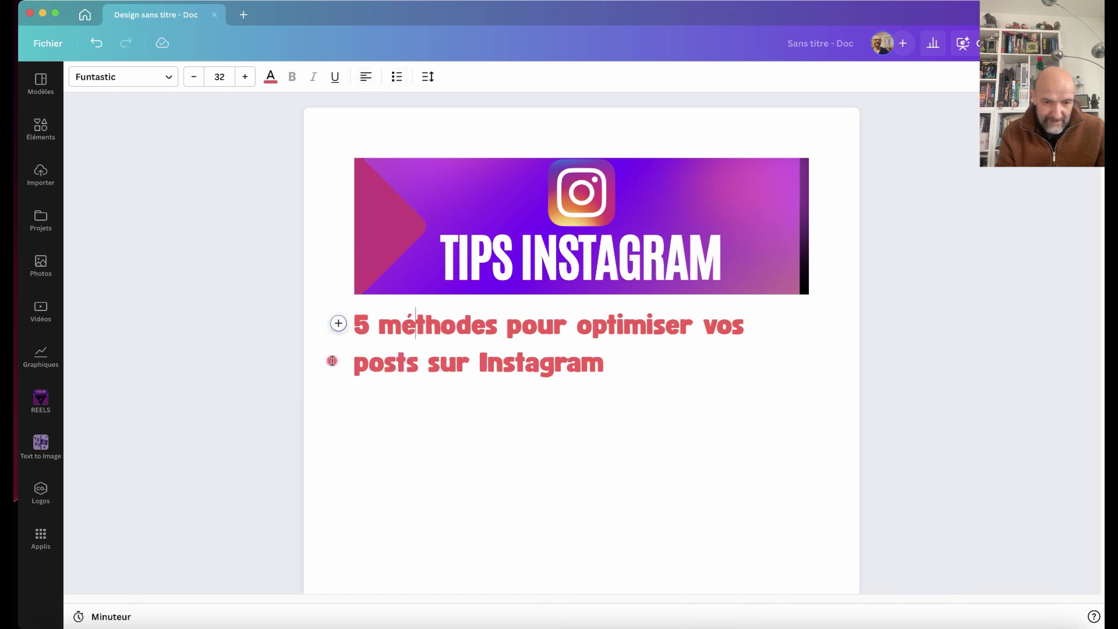
{"action": "left_click", "coordinate": [441, 360]}
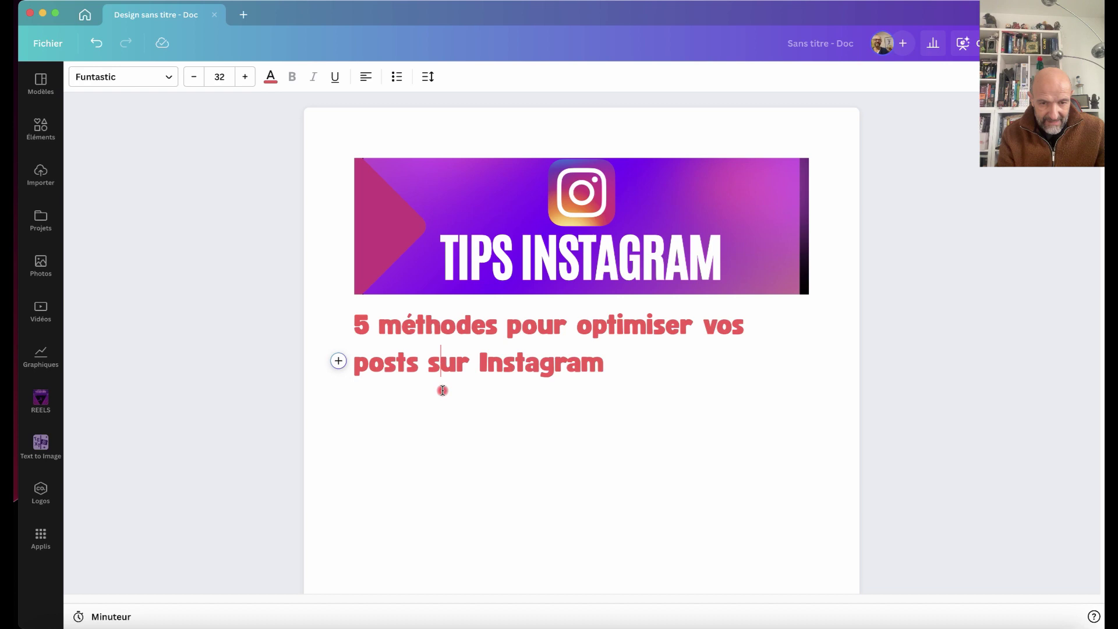
{"action": "left_click", "coordinate": [339, 362]}
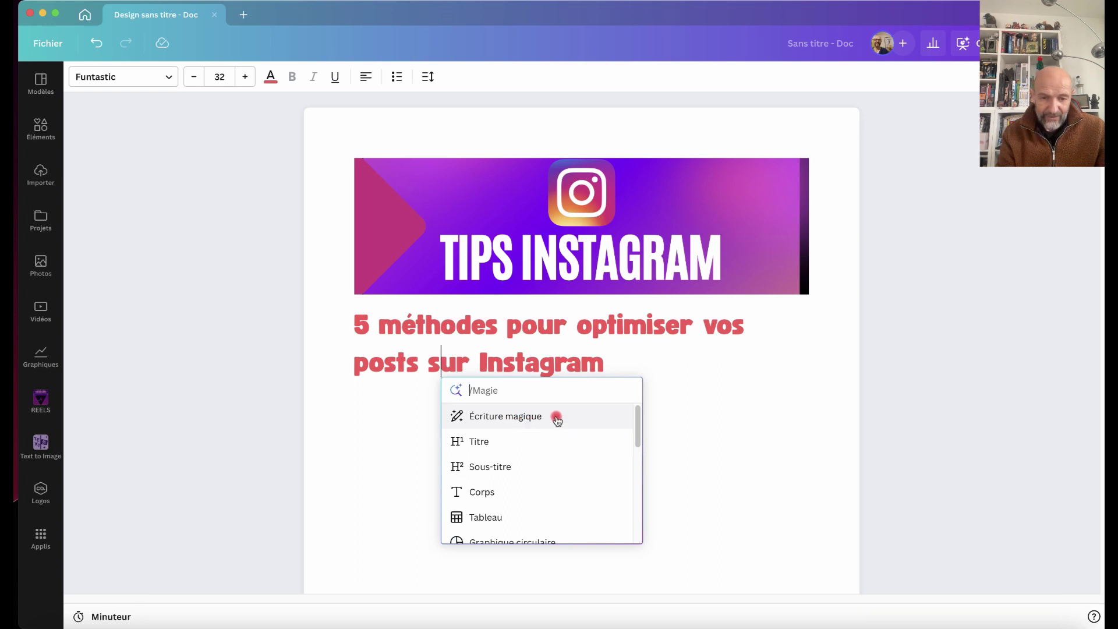
{"action": "left_click", "coordinate": [504, 415]}
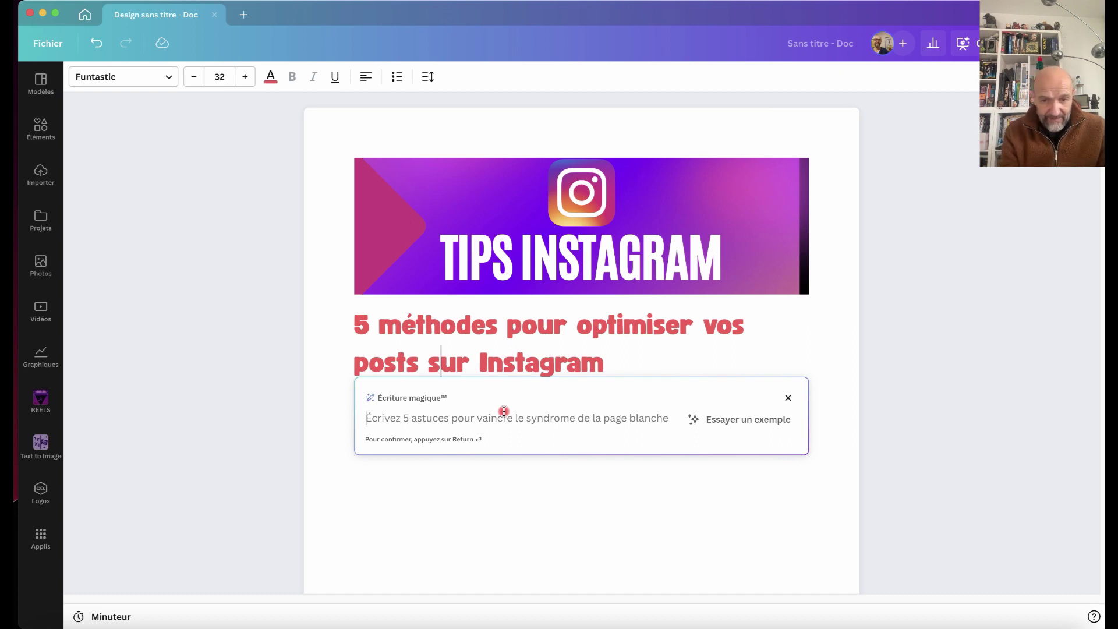
- Enter the heading's copied text as an Écriture magique prompt below it, extended with "sous forme de liste à puces"
{"action": "left_click", "coordinate": [607, 367]}
{"action": "left_click_drag", "start_coordinate": [607, 367], "coordinate": [355, 326]}
{"action": "key", "text": "super+c"}
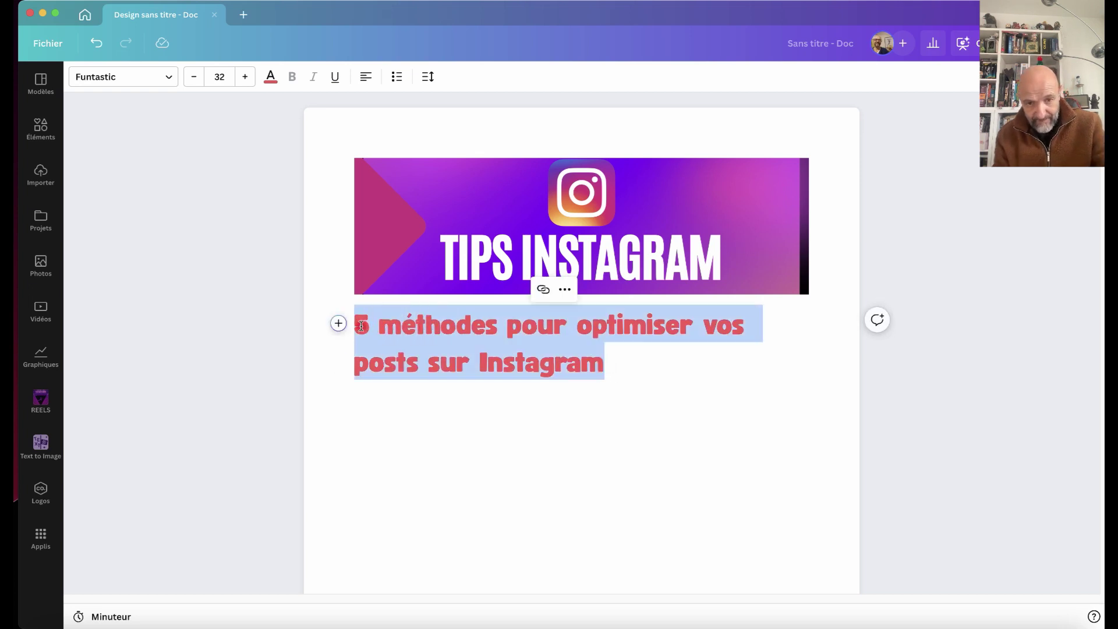
{"action": "left_click", "coordinate": [373, 410]}
{"action": "left_click", "coordinate": [339, 362]}
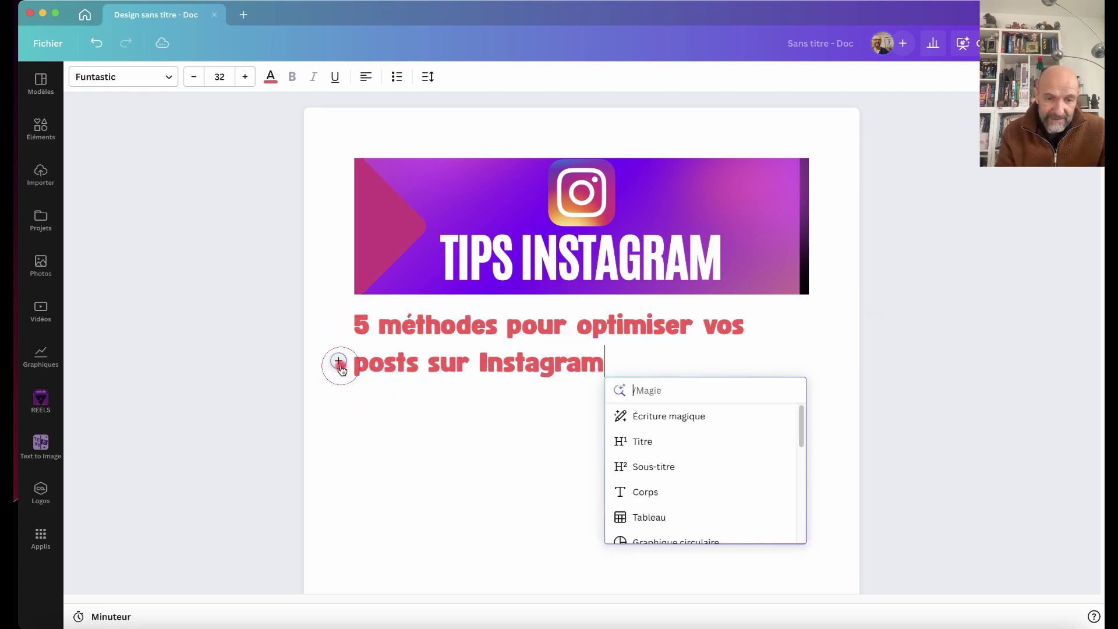
{"action": "left_click", "coordinate": [647, 416]}
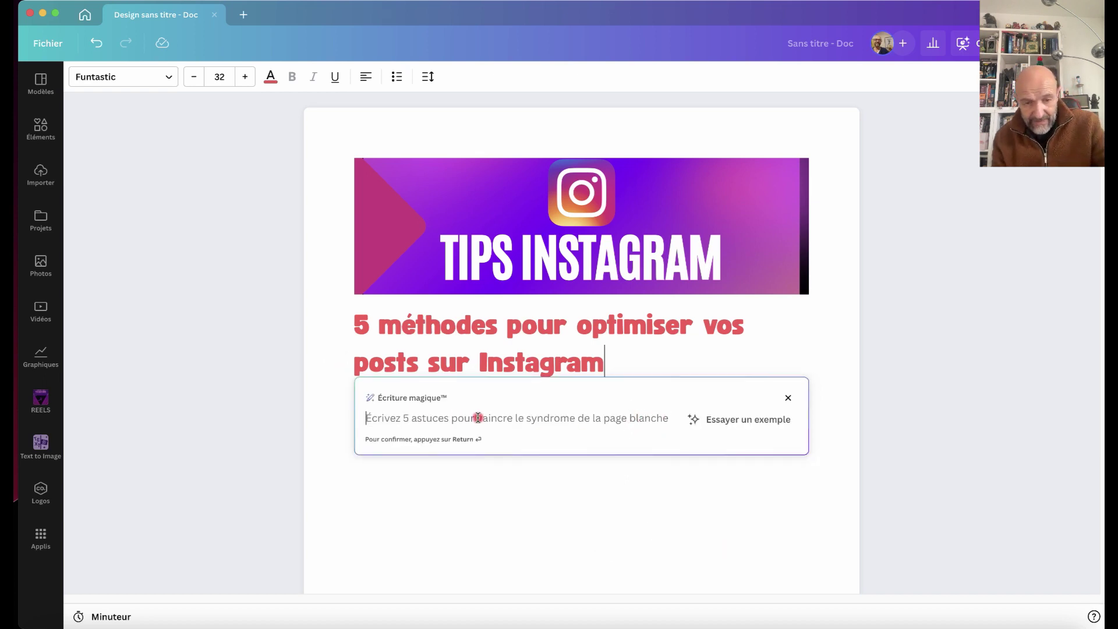
{"action": "key", "text": "super+v"}
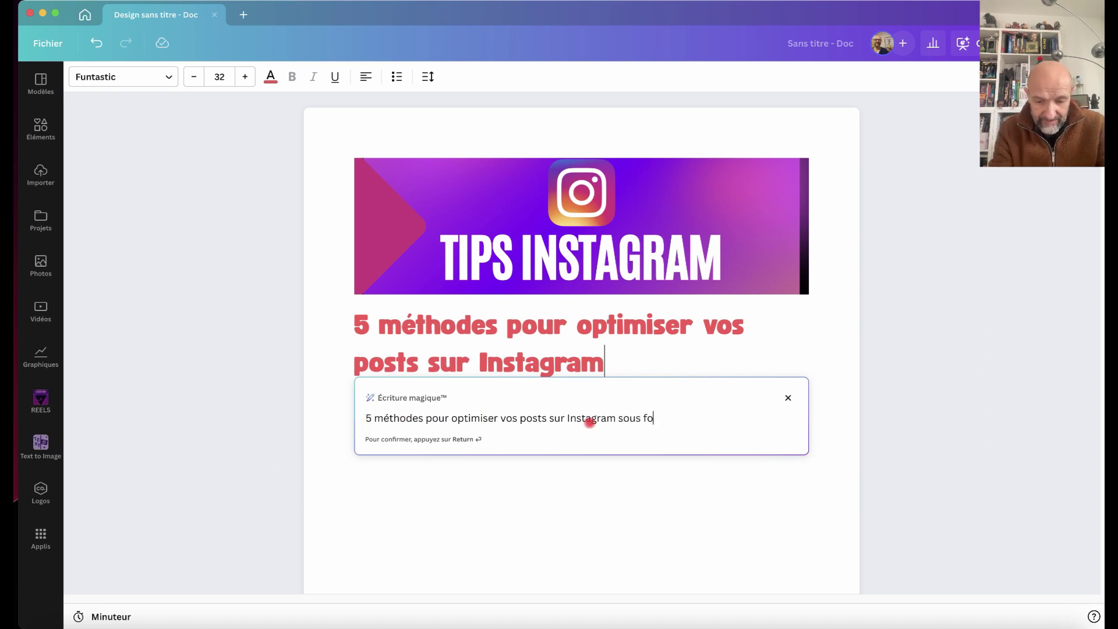
{"action": "type", "text": "rme de liste "}
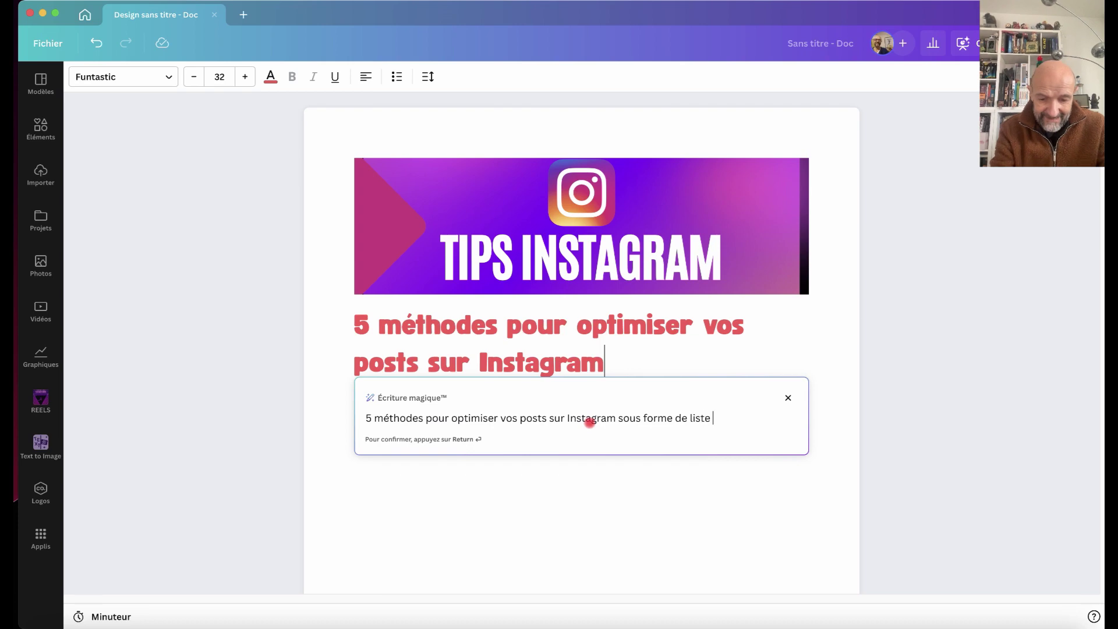
{"action": "type", "text": "à puces"}
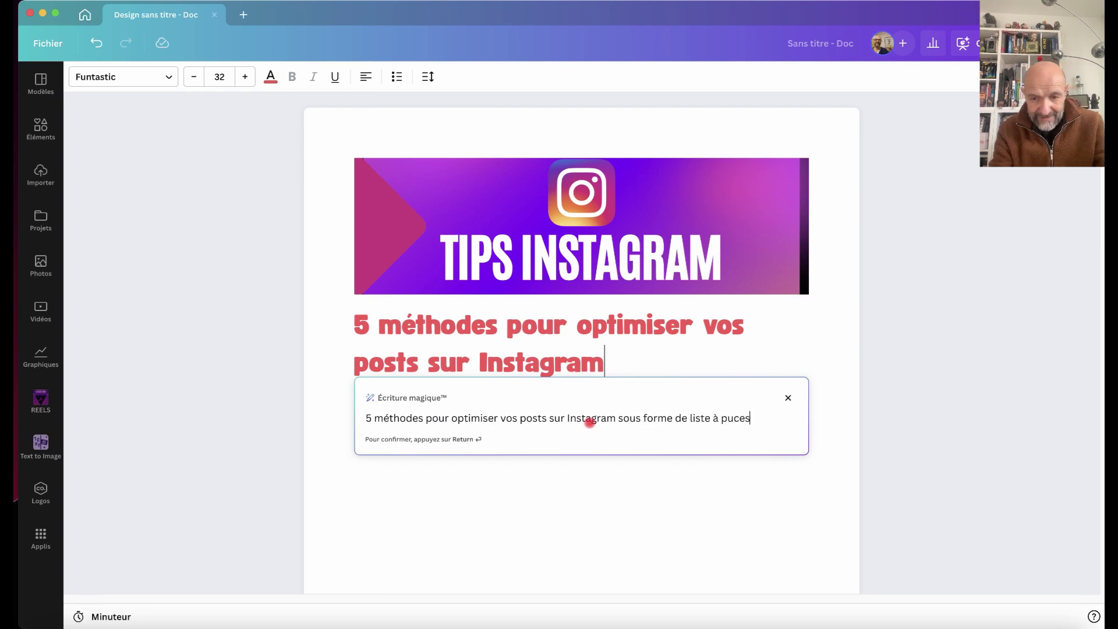
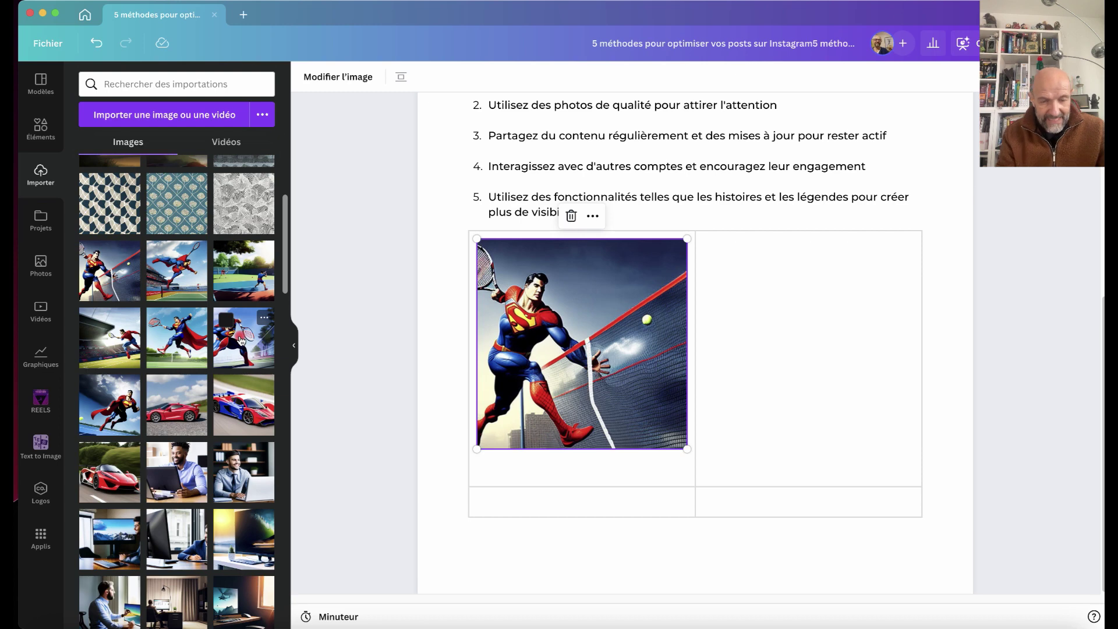
- Fill the three empty table cells with uploaded Superman images: crouching with racket upper right, flying under dark clouds lower left, diving in a stadium lower right
{"action": "left_click_drag", "start_coordinate": [241, 340], "coordinate": [759, 336]}
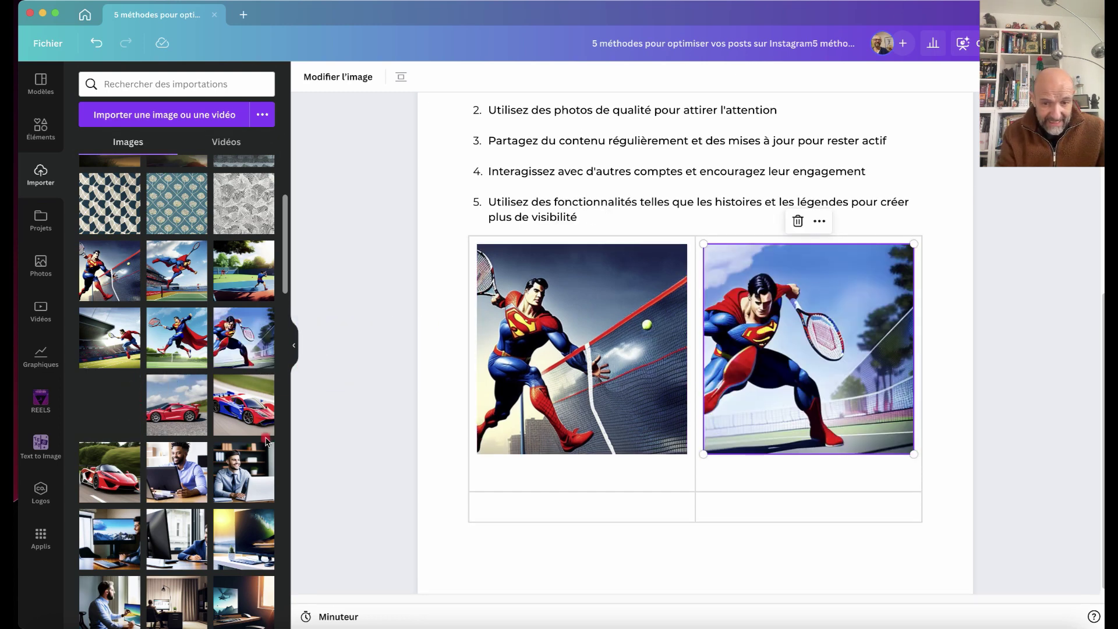
{"action": "left_click_drag", "start_coordinate": [266, 440], "coordinate": [532, 511]}
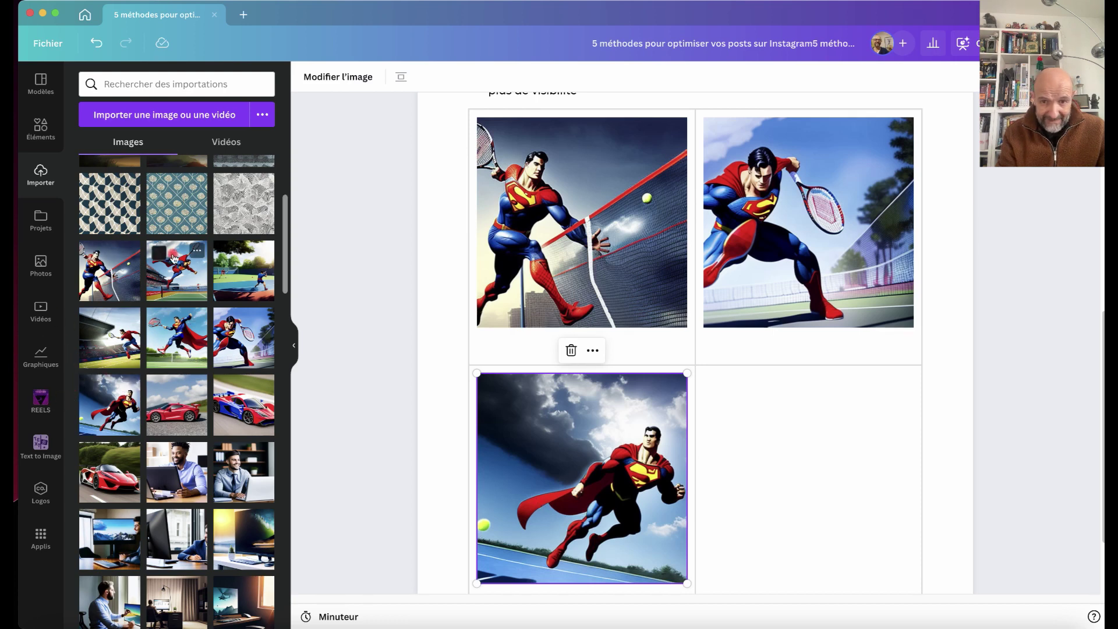
{"action": "left_click_drag", "start_coordinate": [173, 258], "coordinate": [769, 478]}
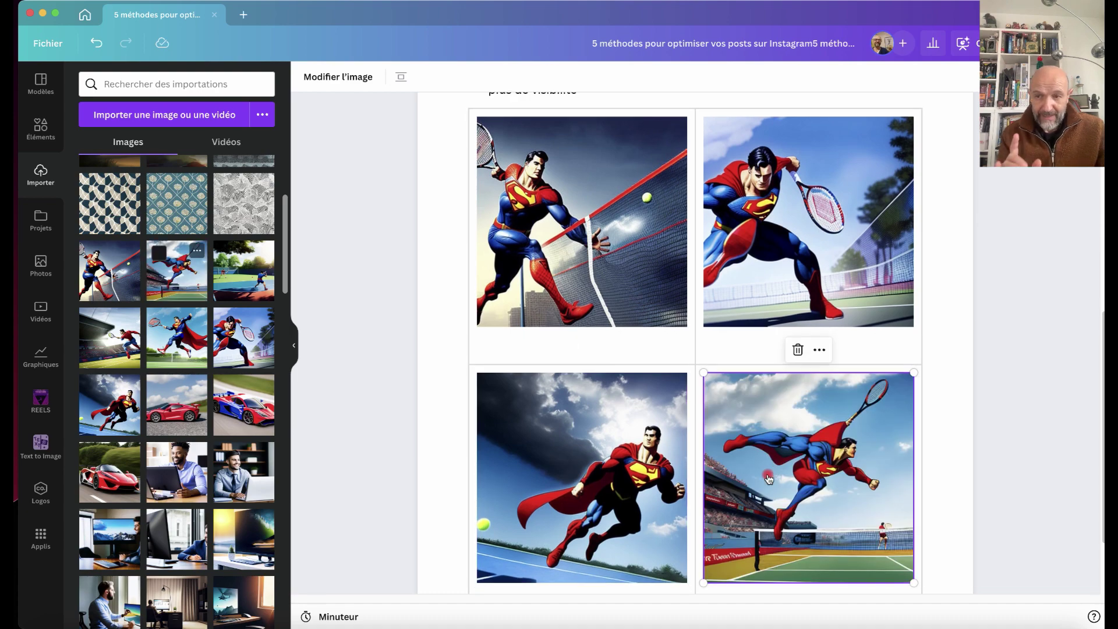
{"action": "scroll", "coordinate": [769, 478], "scroll_direction": "down", "scroll_amount": 3}
{"action": "left_click", "coordinate": [716, 505]}
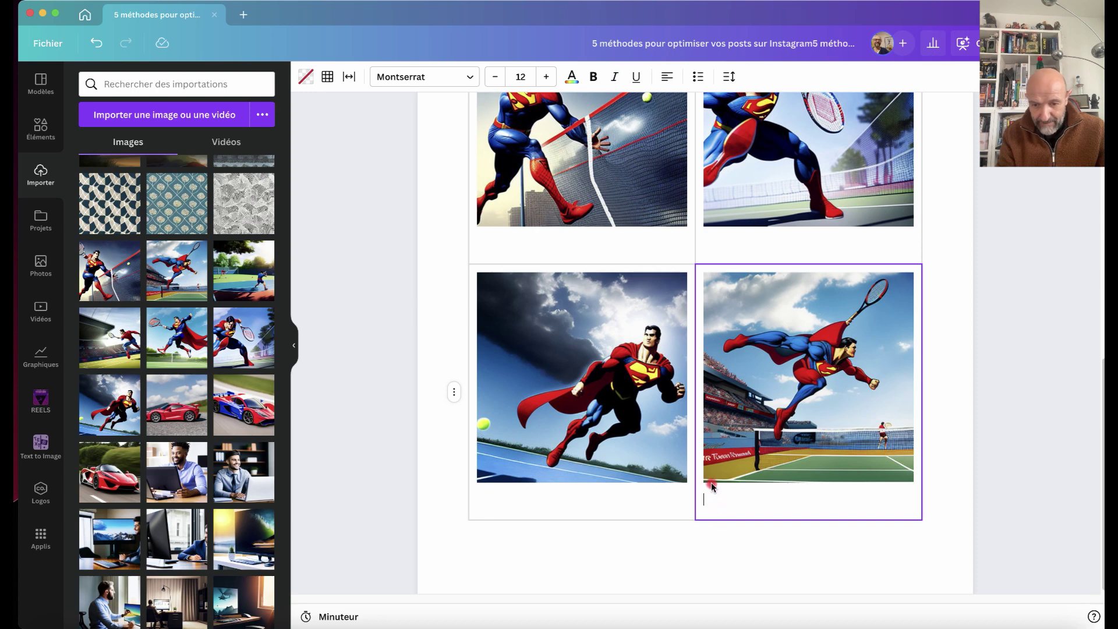
{"action": "scroll", "coordinate": [598, 428], "scroll_direction": "down", "scroll_amount": 1}
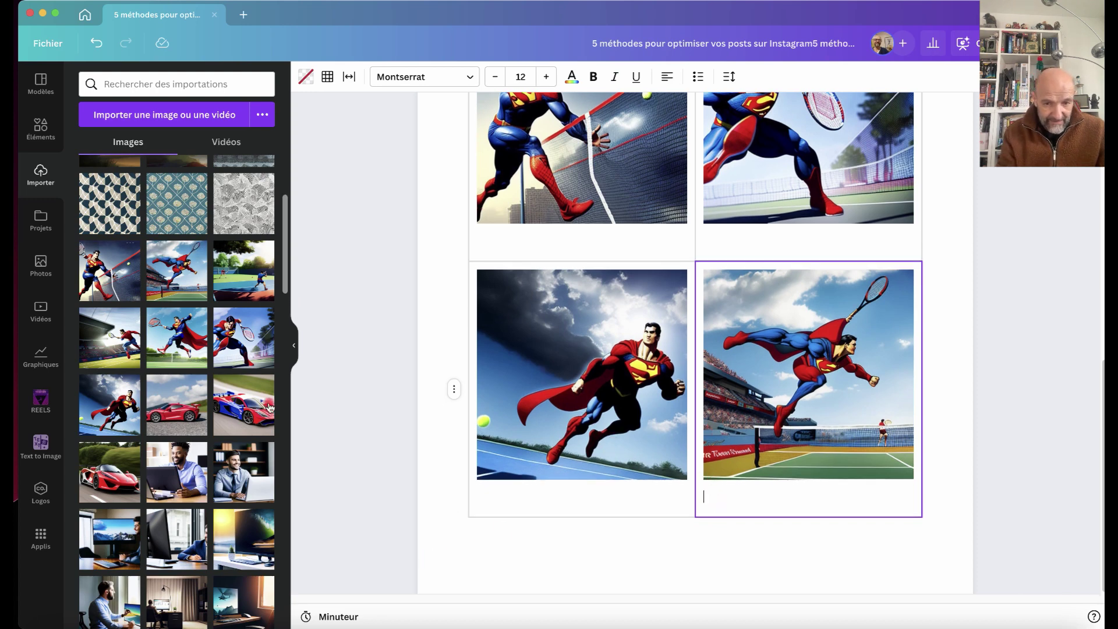
- Try a shrunken copy of the uploaded Superman-at-the-net image below the table, and delete it
{"action": "left_click", "coordinate": [490, 544]}
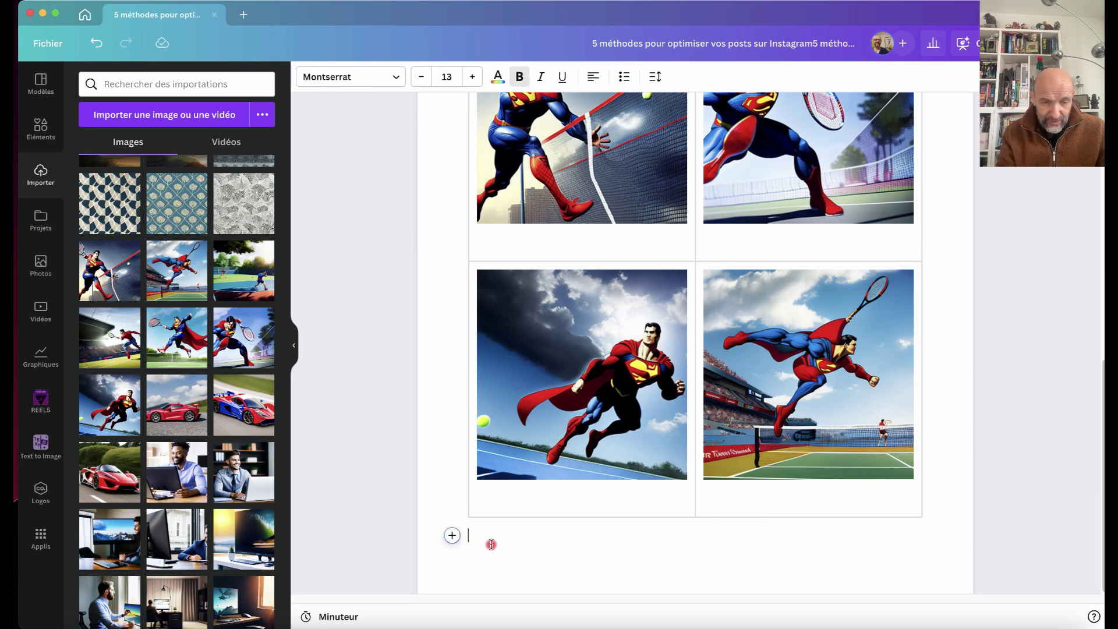
{"action": "left_click", "coordinate": [106, 267]}
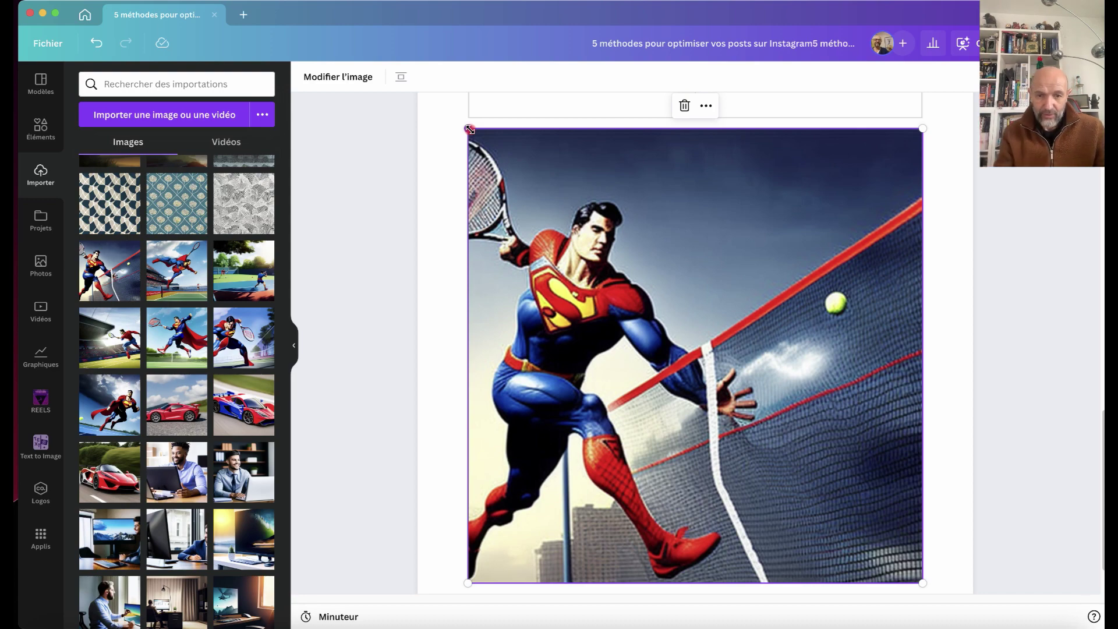
{"action": "left_click_drag", "start_coordinate": [470, 129], "coordinate": [611, 241]}
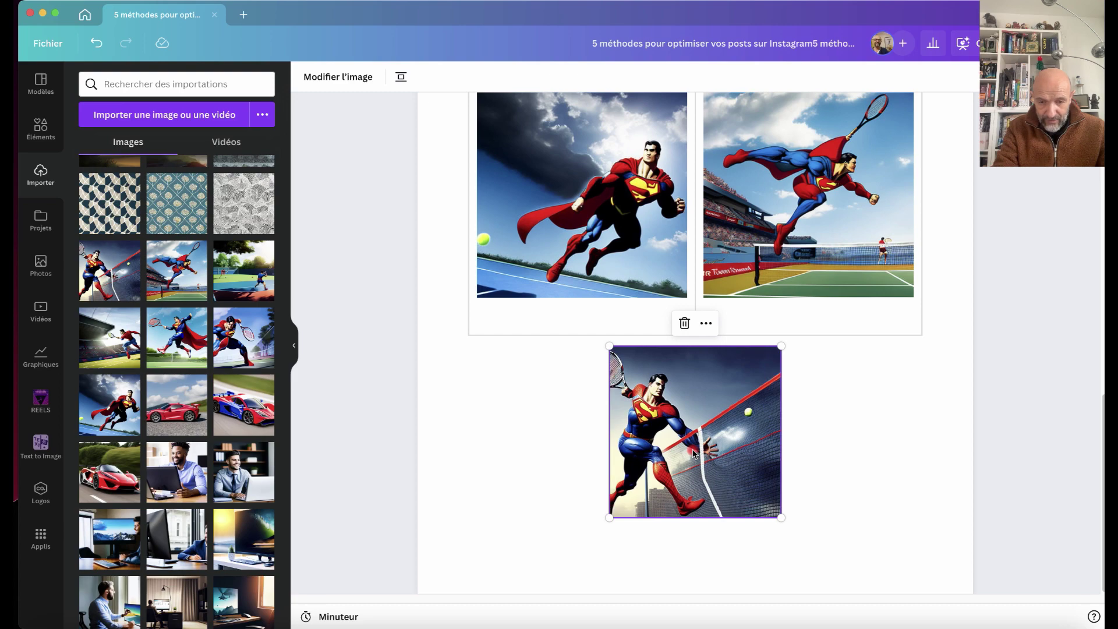
{"action": "key", "text": "Delete"}
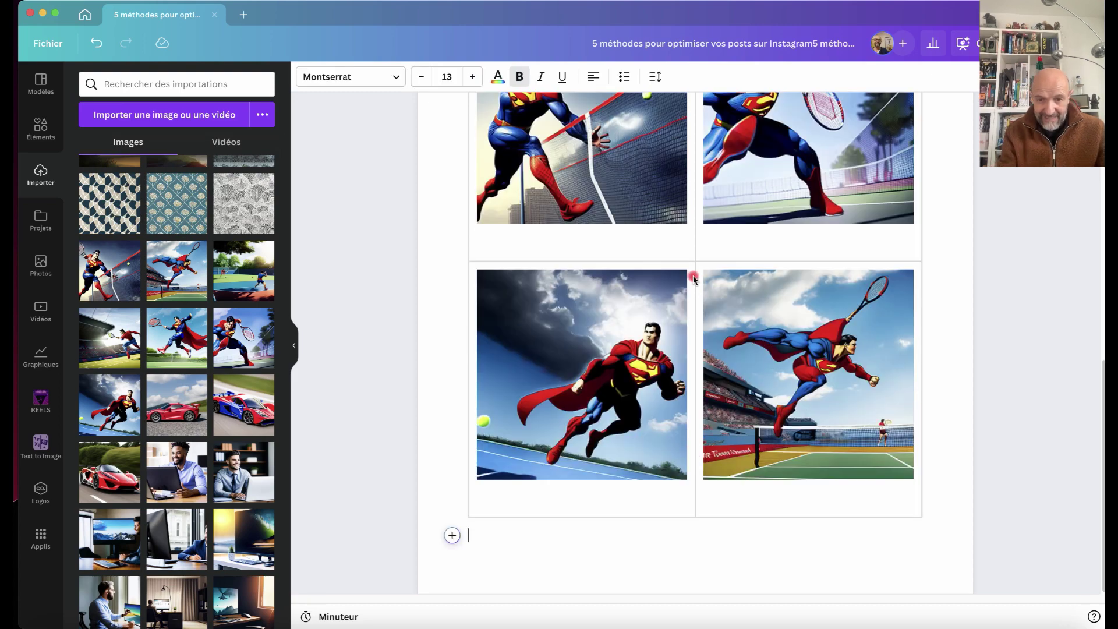
- Review the whole document, from the banner, heading and numbered list down to the image table
{"action": "scroll", "coordinate": [693, 278], "scroll_direction": "up", "scroll_amount": 1}
{"action": "scroll", "coordinate": [693, 279], "scroll_direction": "up", "scroll_amount": 5}
{"action": "scroll", "coordinate": [693, 275], "scroll_direction": "down", "scroll_amount": 5}
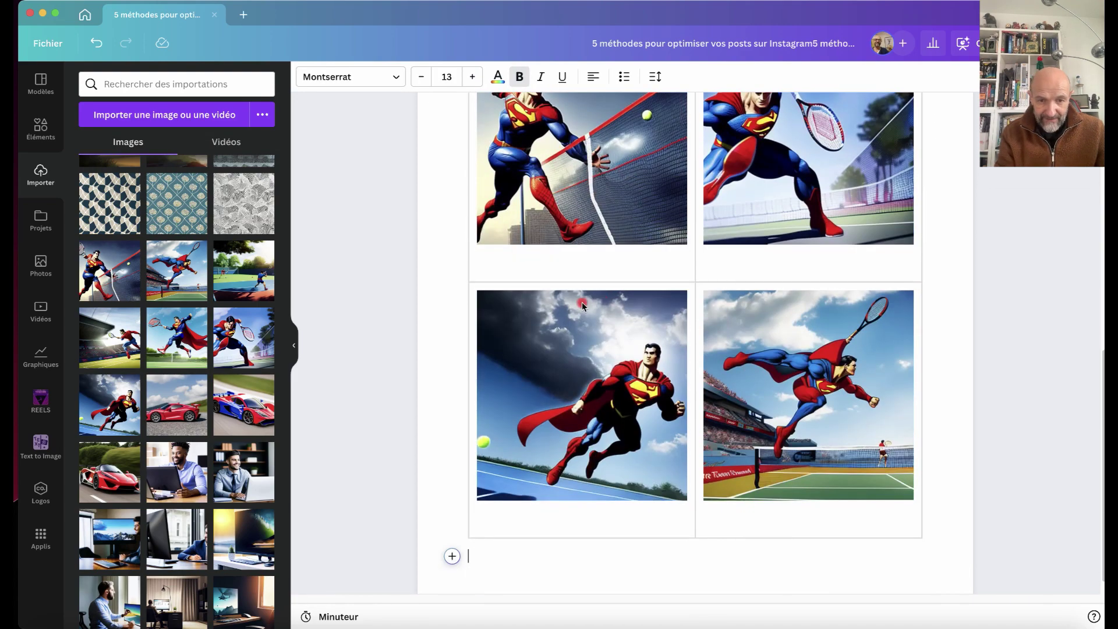
{"action": "left_click", "coordinate": [517, 266]}
{"action": "scroll", "coordinate": [661, 491], "scroll_direction": "up", "scroll_amount": 10}
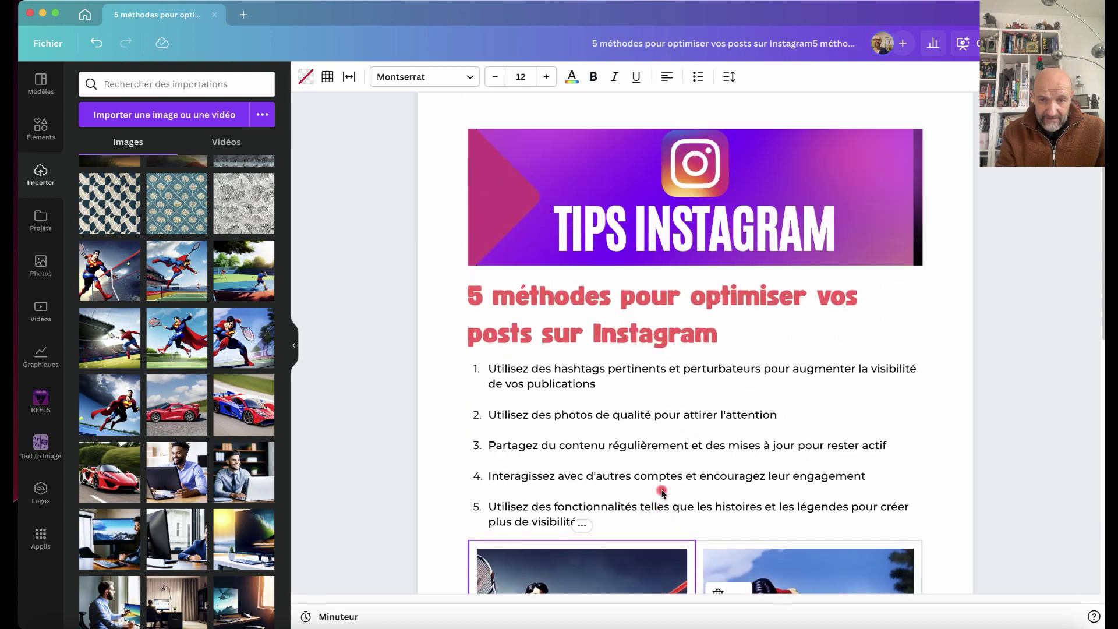
{"action": "left_click", "coordinate": [600, 494]}
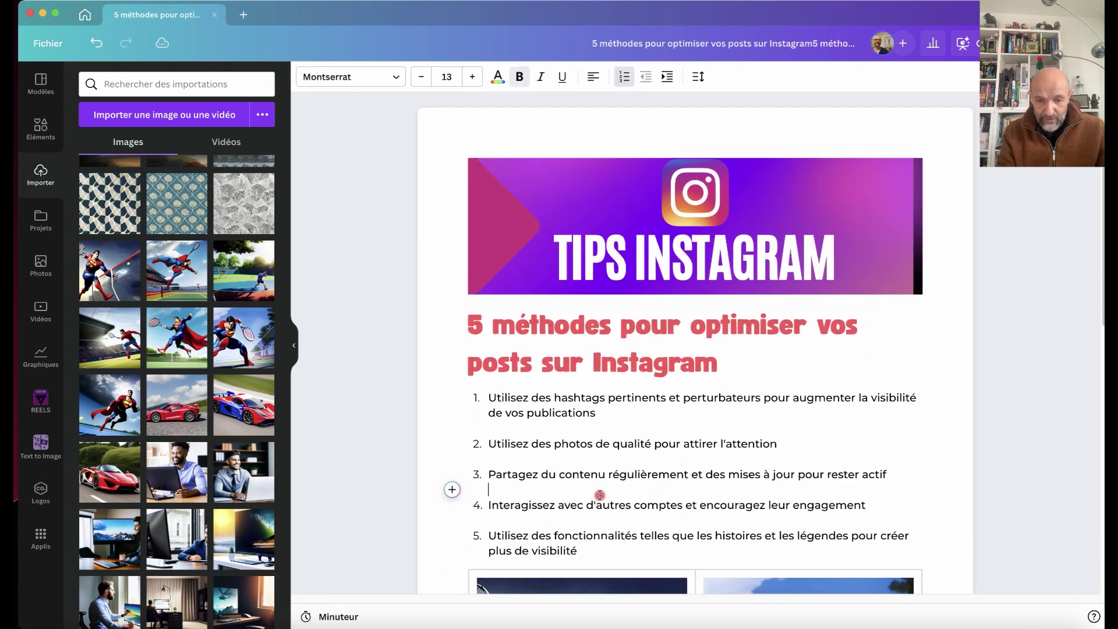
{"action": "scroll", "coordinate": [599, 553], "scroll_direction": "down", "scroll_amount": 10}
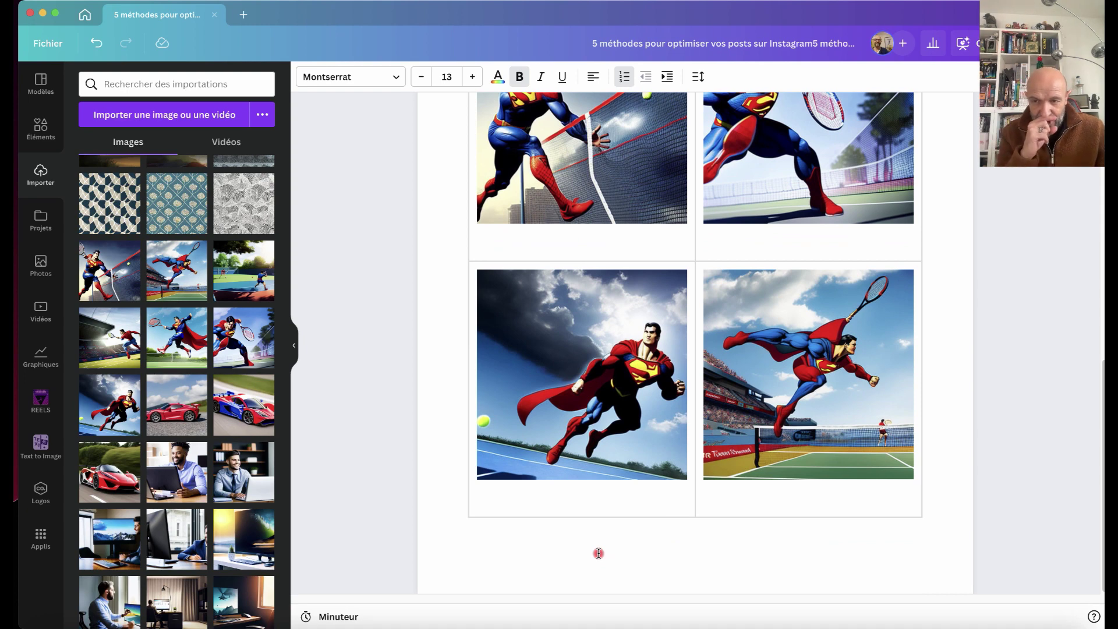
- Generate text below the image table with Écriture magique from the prompt "Trouver les meilleurs hastags pour des posts instagram"
{"action": "left_click", "coordinate": [451, 514]}
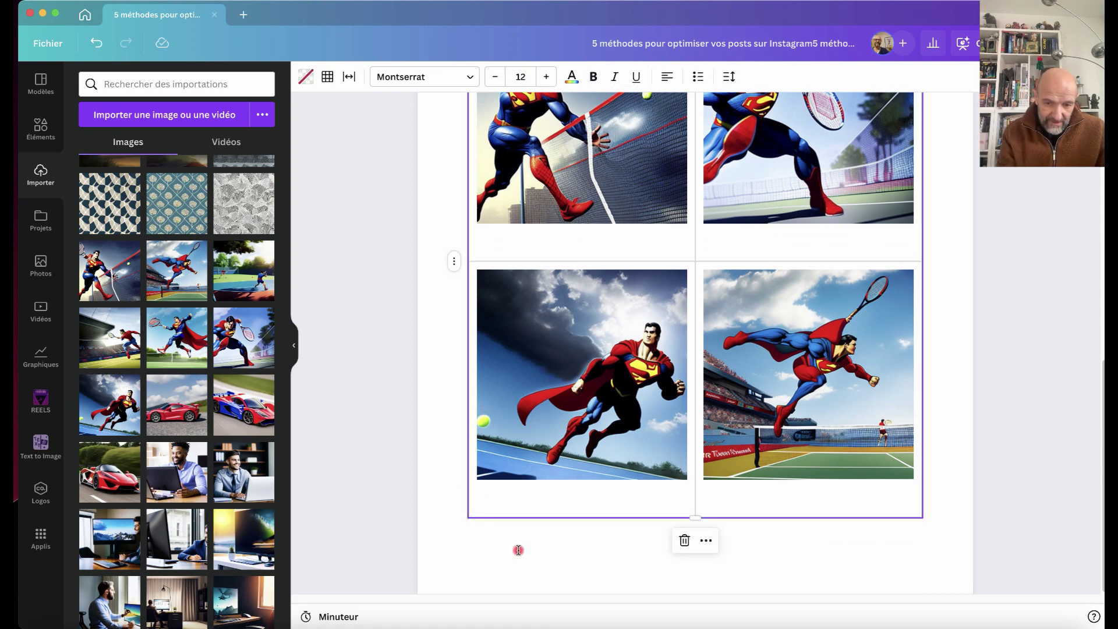
{"action": "left_click", "coordinate": [543, 549]}
{"action": "left_click", "coordinate": [452, 535]}
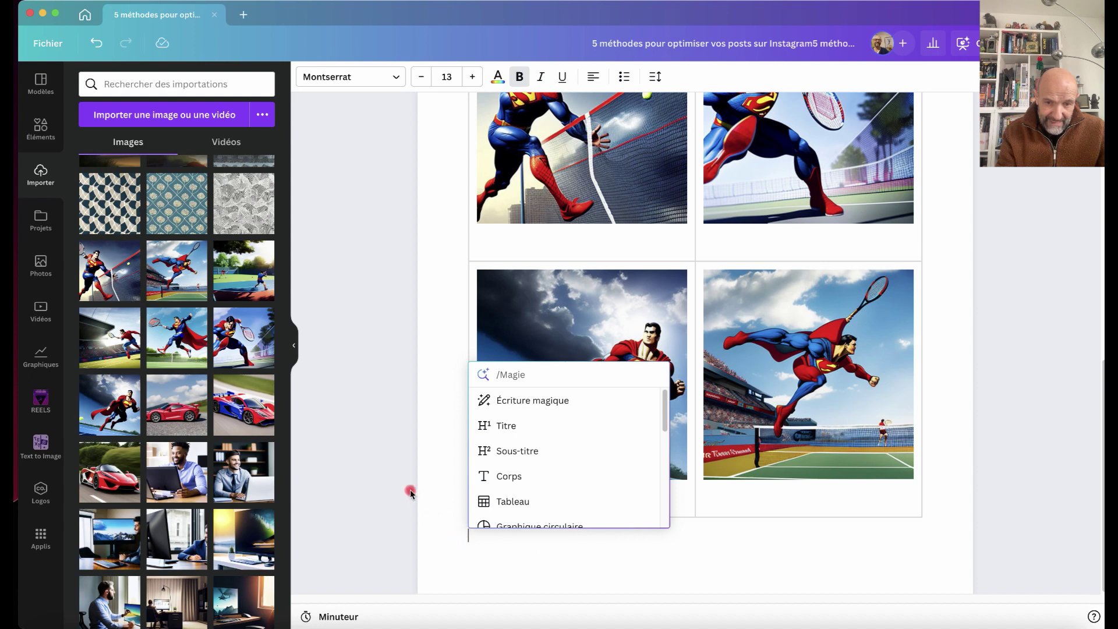
{"action": "left_click", "coordinate": [543, 402]}
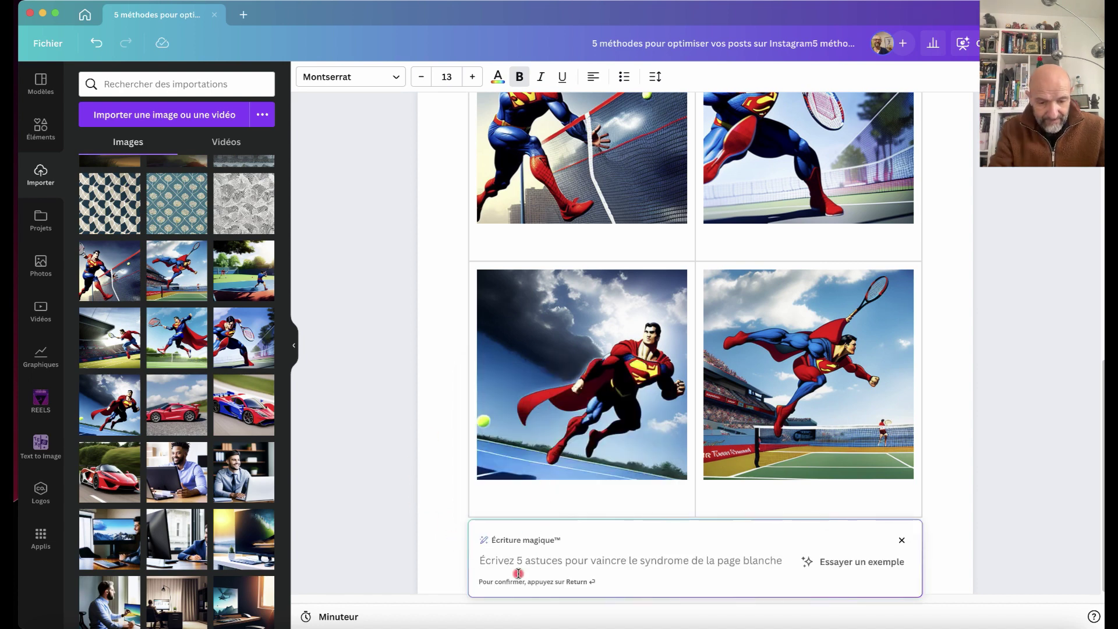
{"action": "type", "text": "Trouve"}
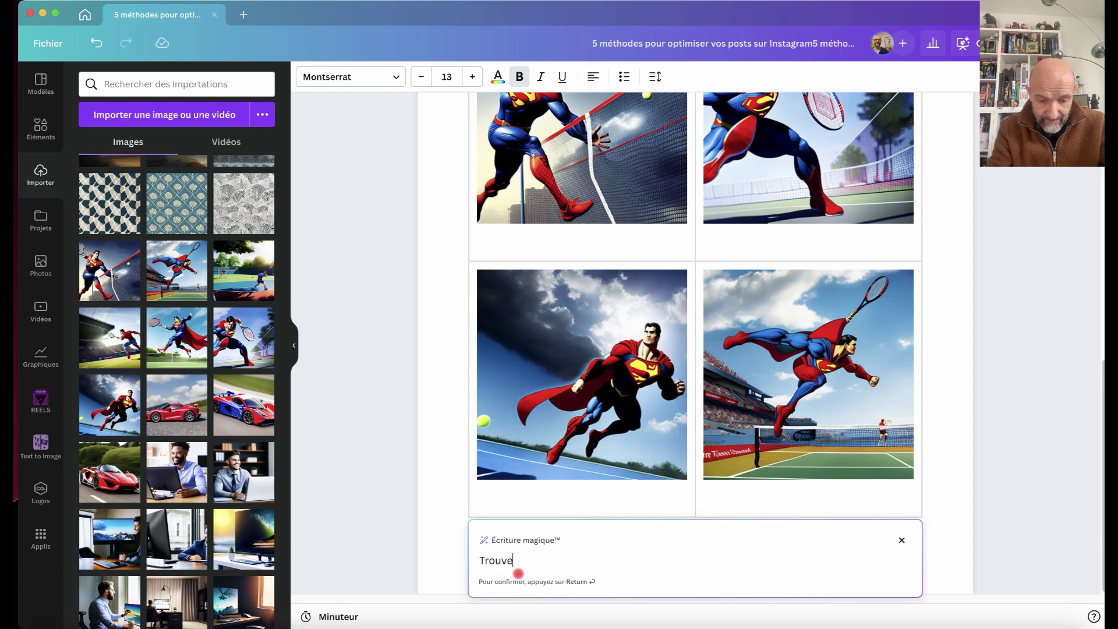
{"action": "type", "text": "r les meill"}
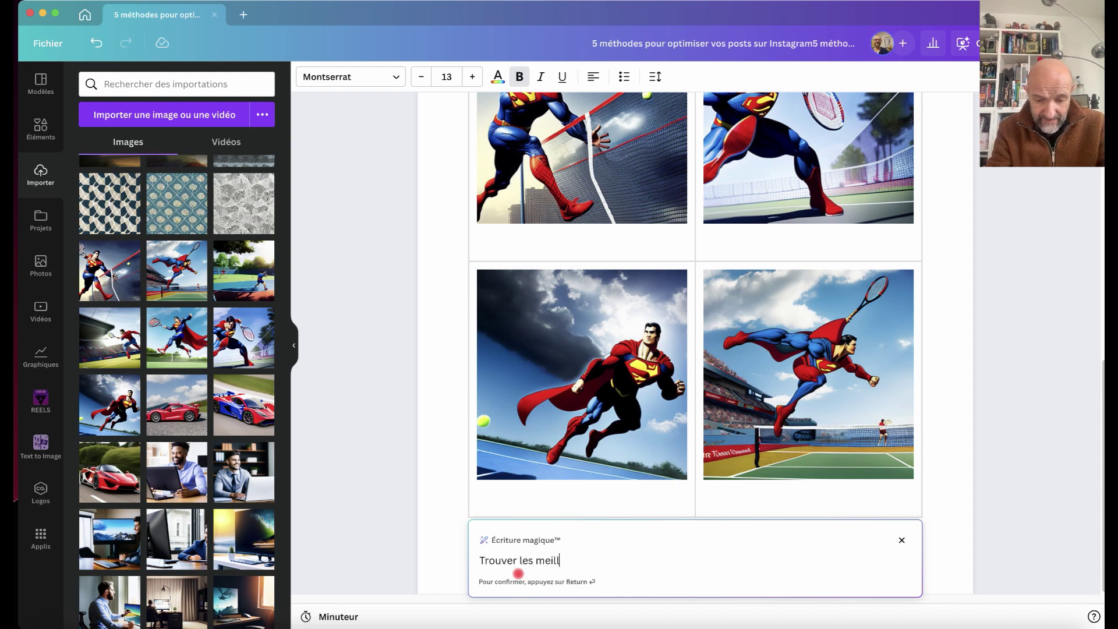
{"action": "type", "text": "eurs has"}
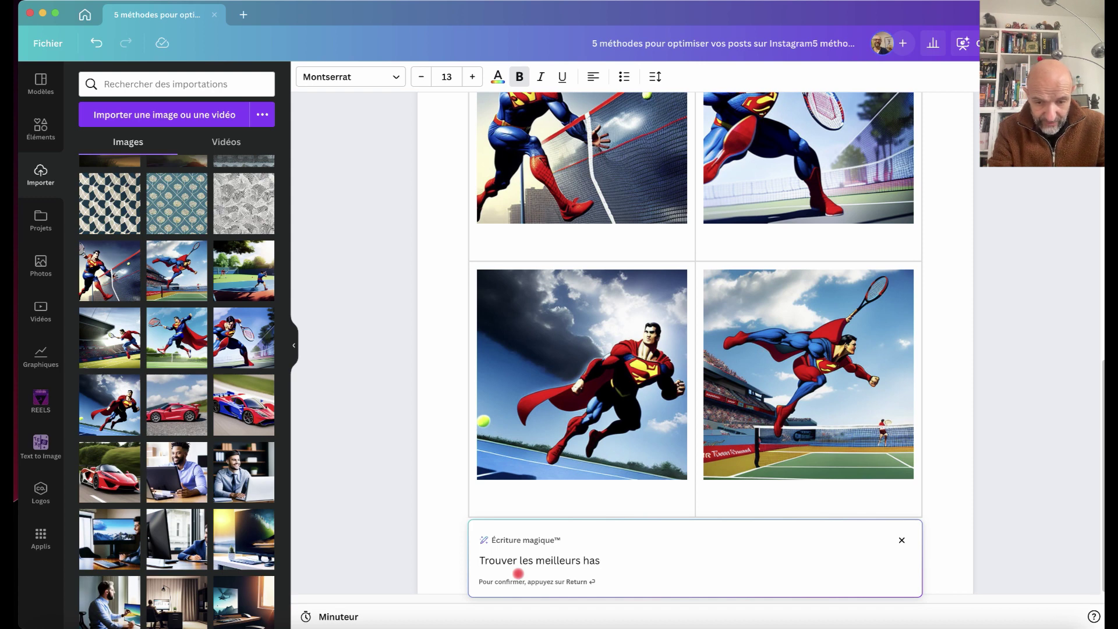
{"action": "type", "text": "t"}
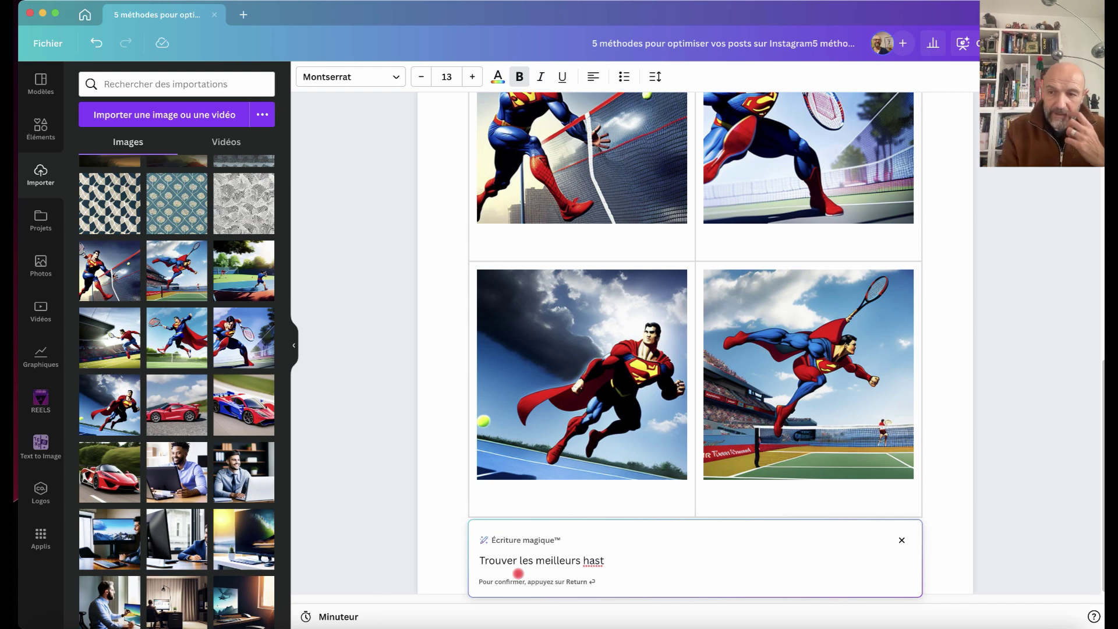
{"action": "type", "text": "a"}
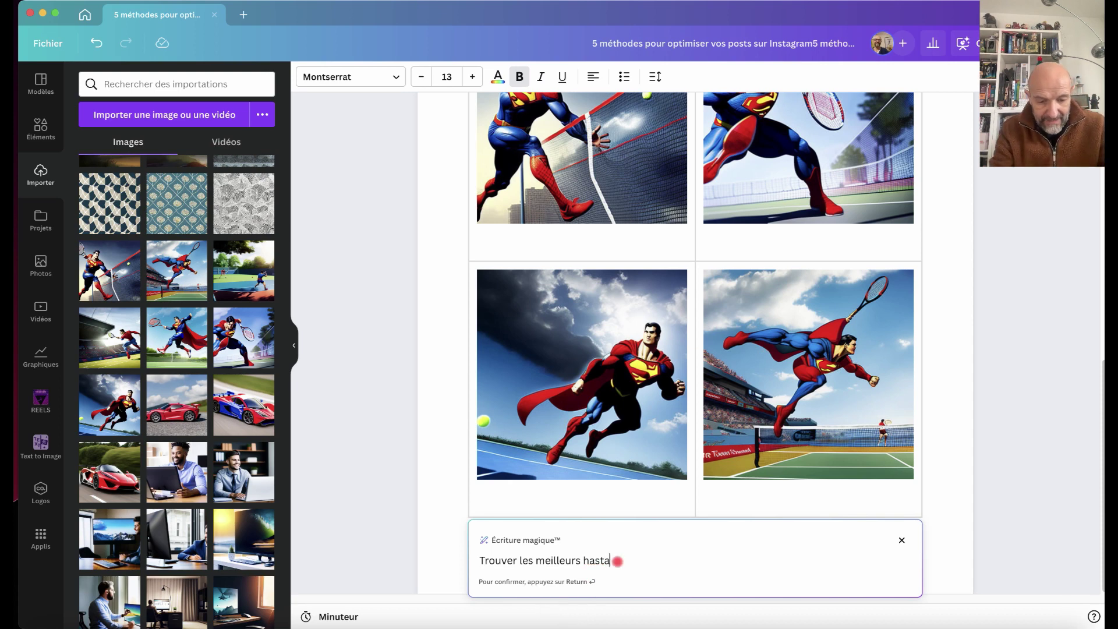
{"action": "type", "text": "gs"}
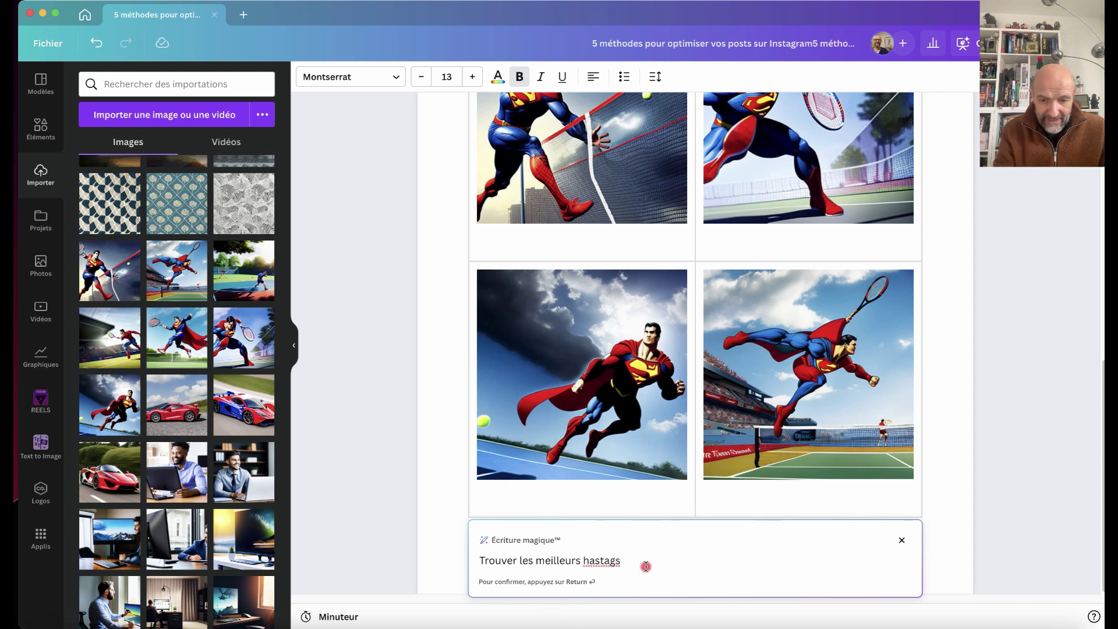
{"action": "type", "text": " pour"}
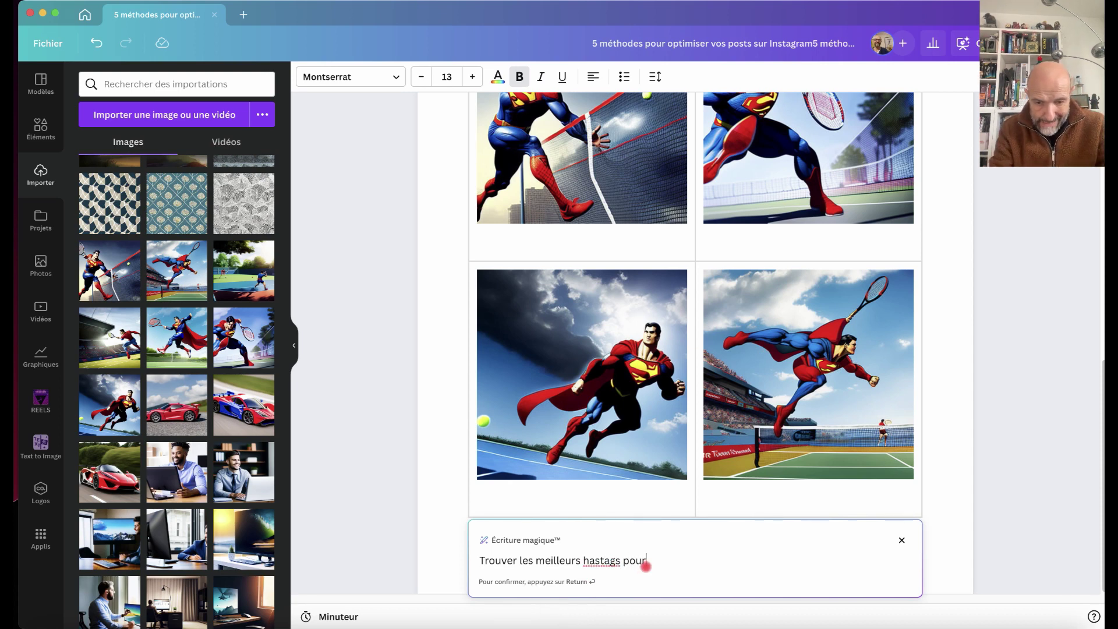
{"action": "type", "text": " des pos"}
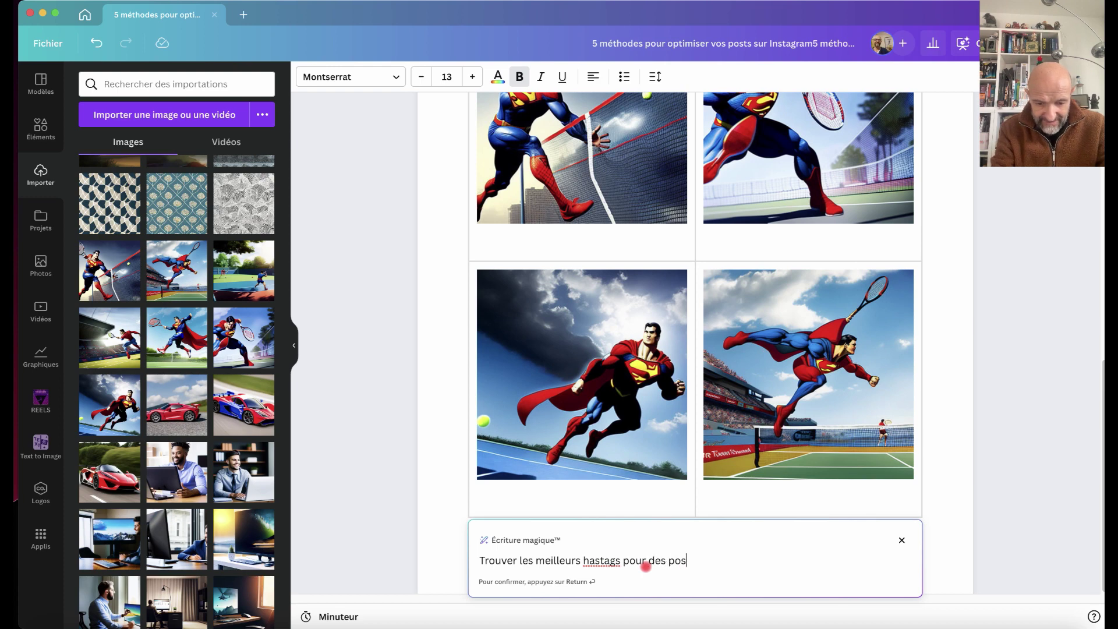
{"action": "type", "text": "ts instagram"}
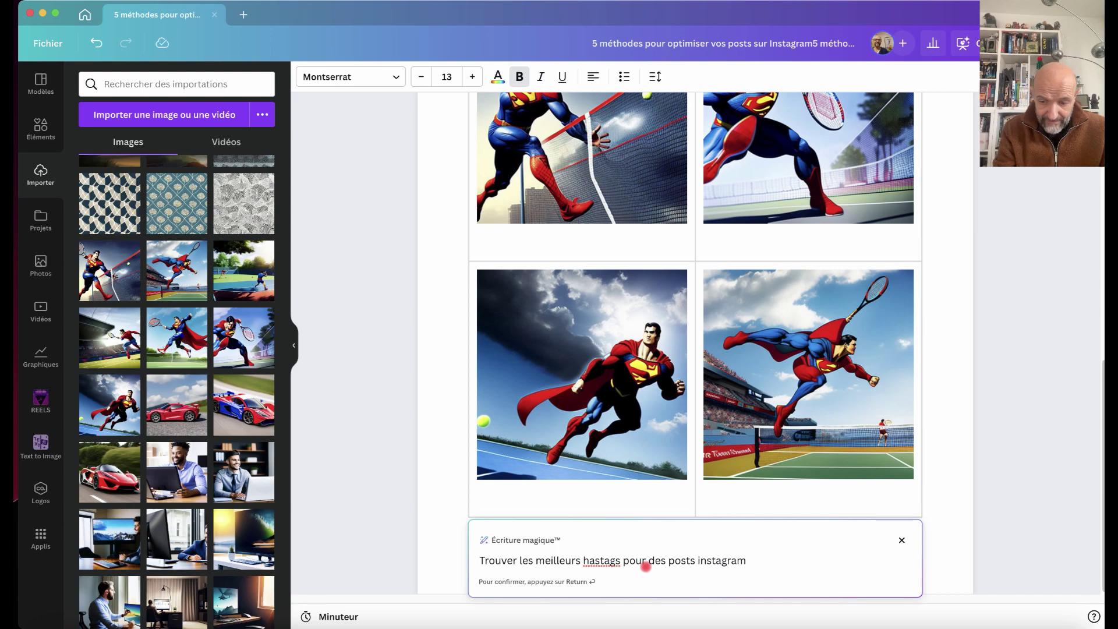
{"action": "key", "text": "Return"}
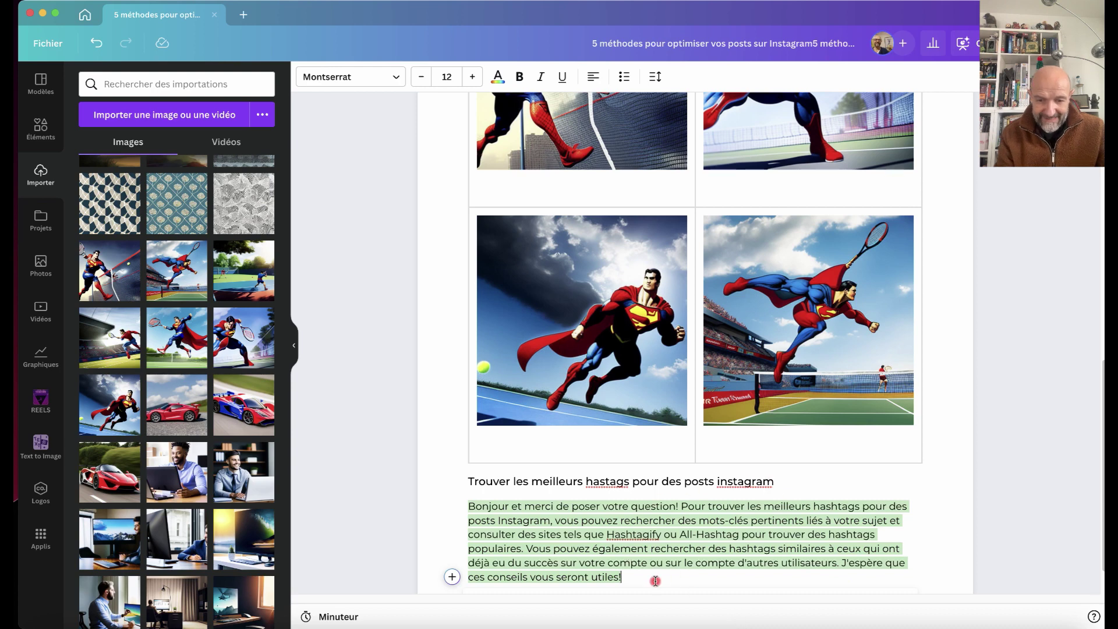
{"action": "left_click", "coordinate": [644, 581]}
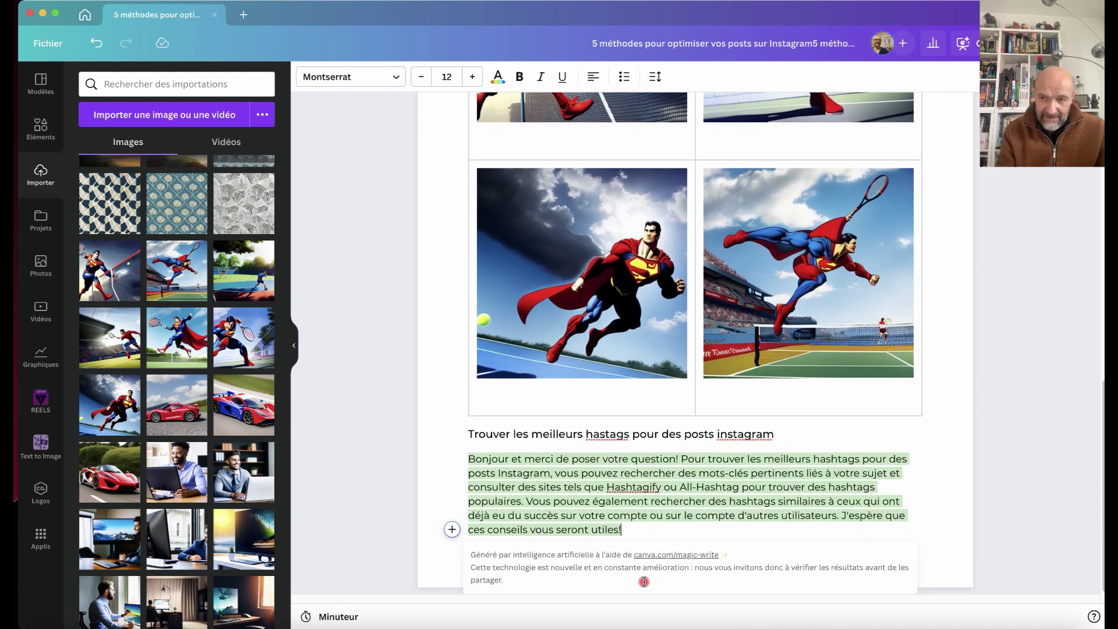
- Delete the generated hashtag paragraph and its prompt line below the image table
{"action": "left_click", "coordinate": [470, 459]}
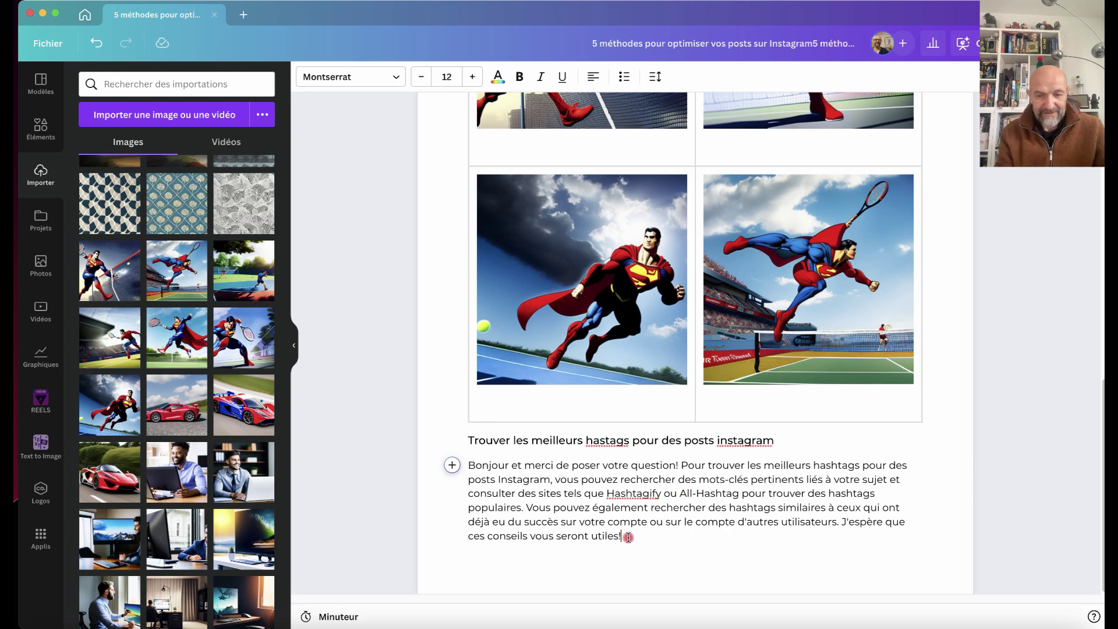
{"action": "left_click_drag", "start_coordinate": [628, 537], "coordinate": [465, 467]}
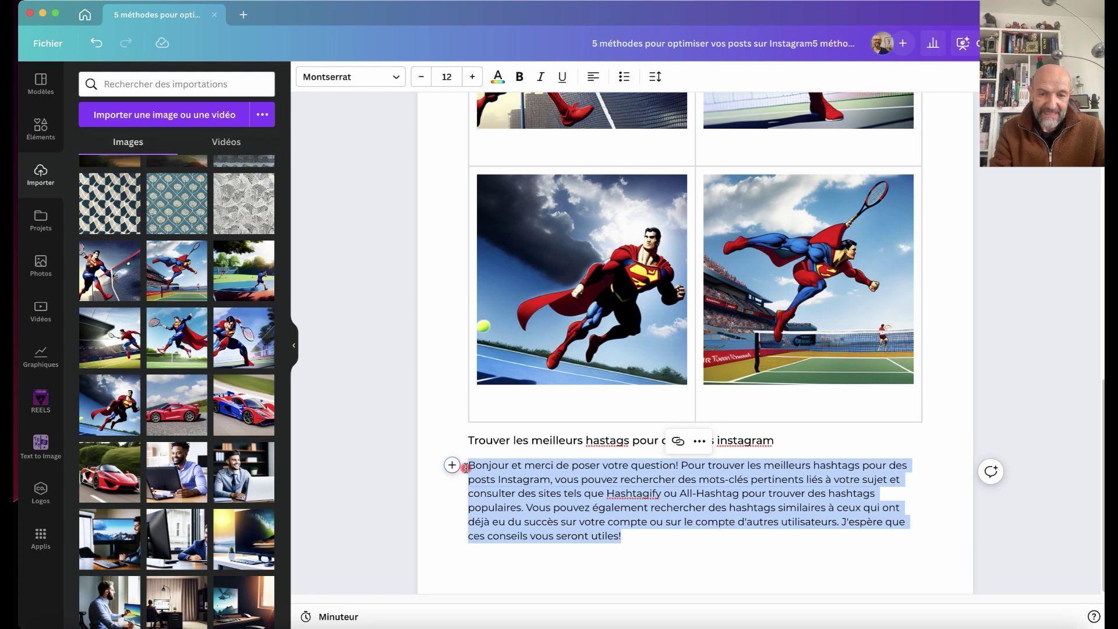
{"action": "key", "text": "BackSpace"}
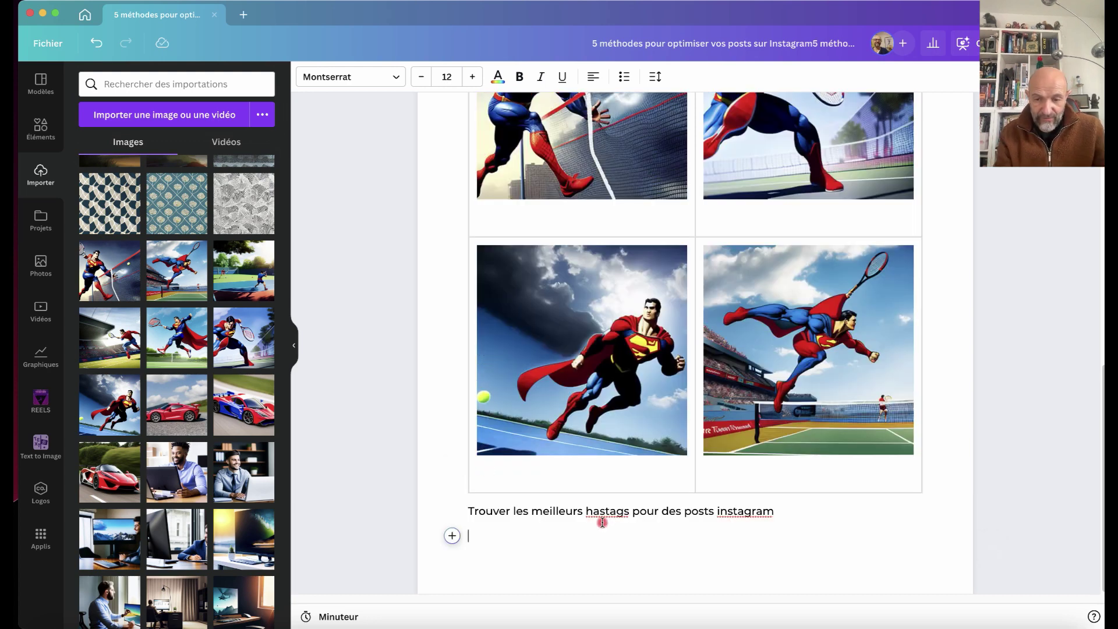
{"action": "left_click_drag", "start_coordinate": [778, 513], "coordinate": [468, 510]}
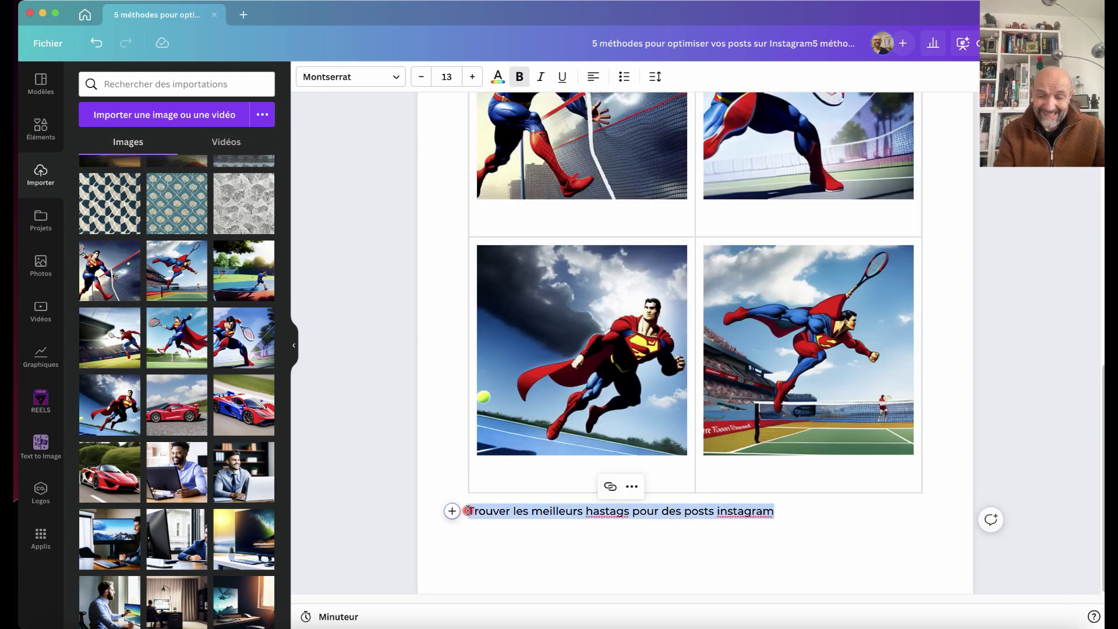
{"action": "key", "text": "BackSpace"}
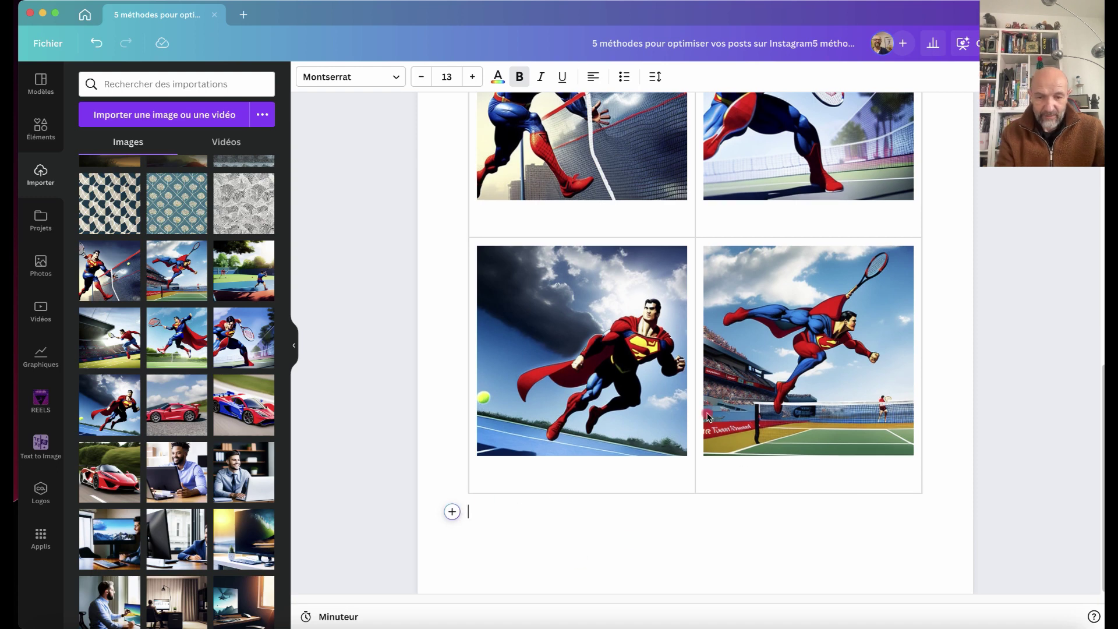
- Look through the list of insertable elements for the empty line below the image table, from Écriture magique to Logos
{"action": "scroll", "coordinate": [708, 417], "scroll_direction": "down", "scroll_amount": 1}
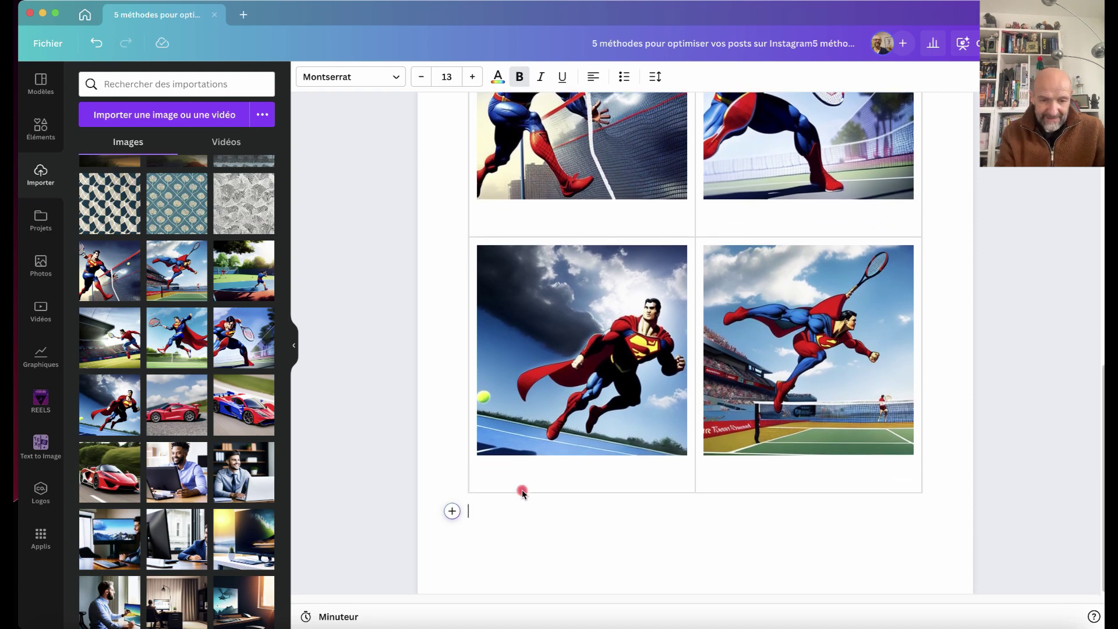
{"action": "left_click", "coordinate": [452, 511]}
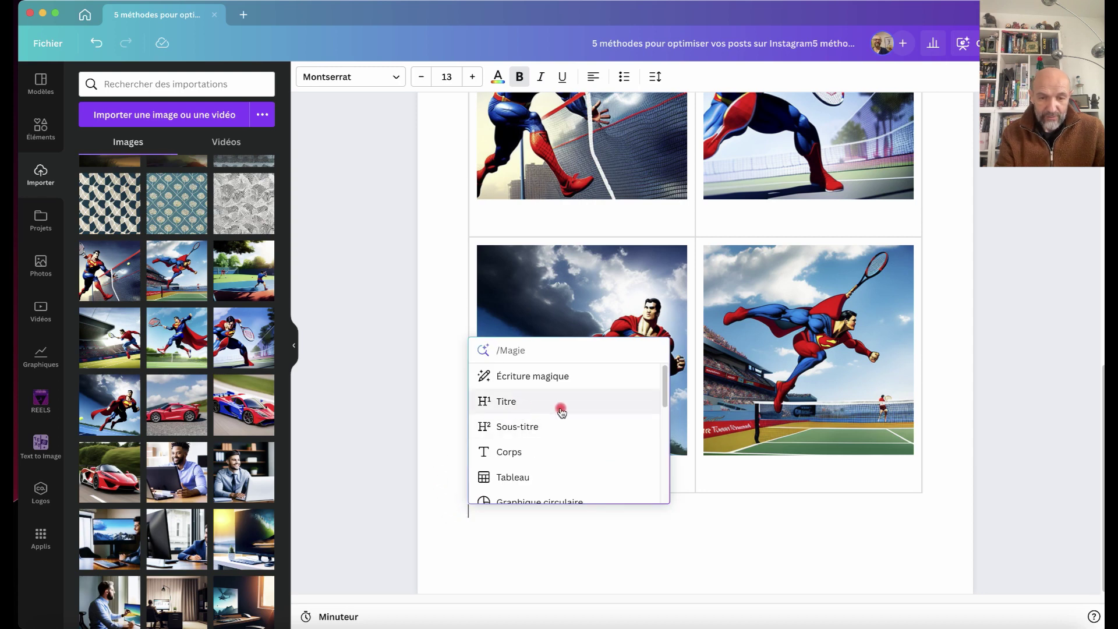
{"action": "scroll", "coordinate": [531, 428], "scroll_direction": "down", "scroll_amount": 1}
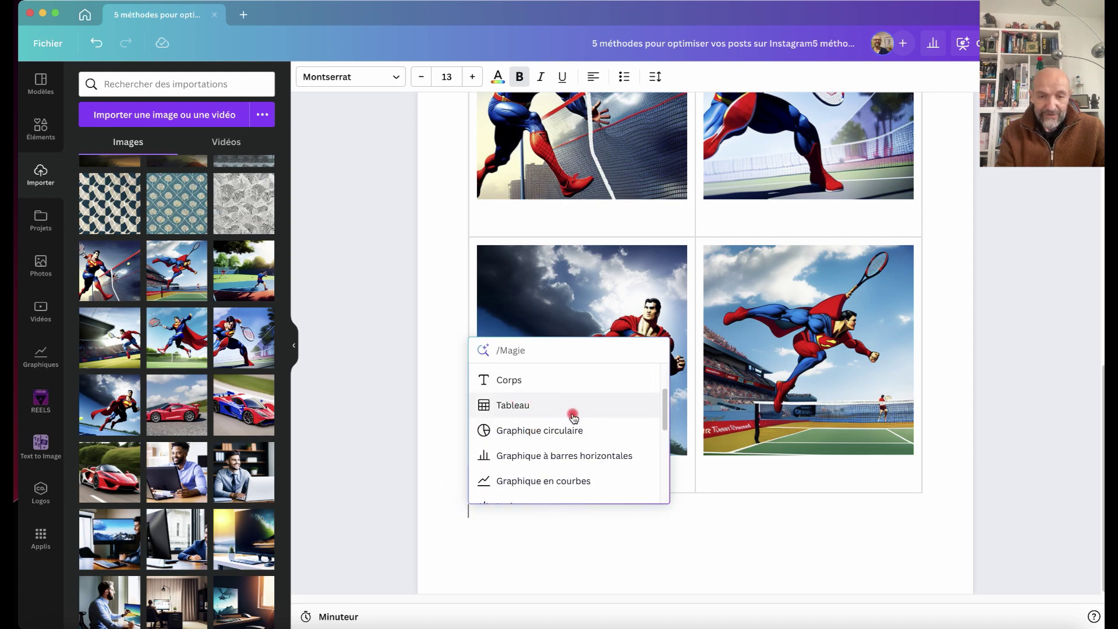
{"action": "scroll", "coordinate": [535, 443], "scroll_direction": "down", "scroll_amount": 1}
{"action": "scroll", "coordinate": [535, 442], "scroll_direction": "down", "scroll_amount": 2}
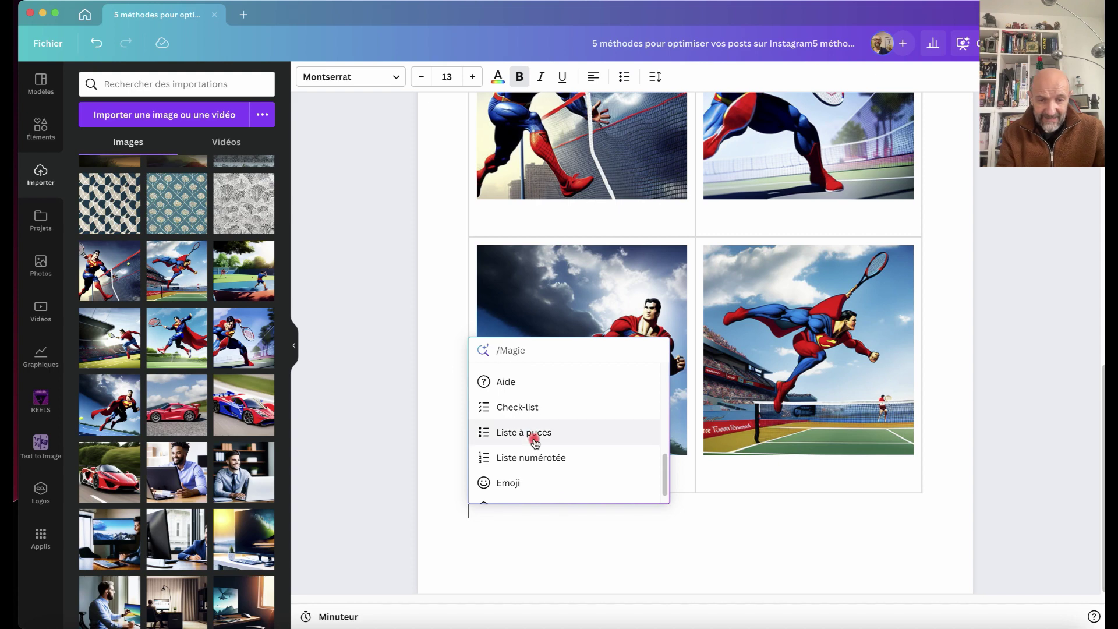
{"action": "scroll", "coordinate": [535, 443], "scroll_direction": "up", "scroll_amount": 1}
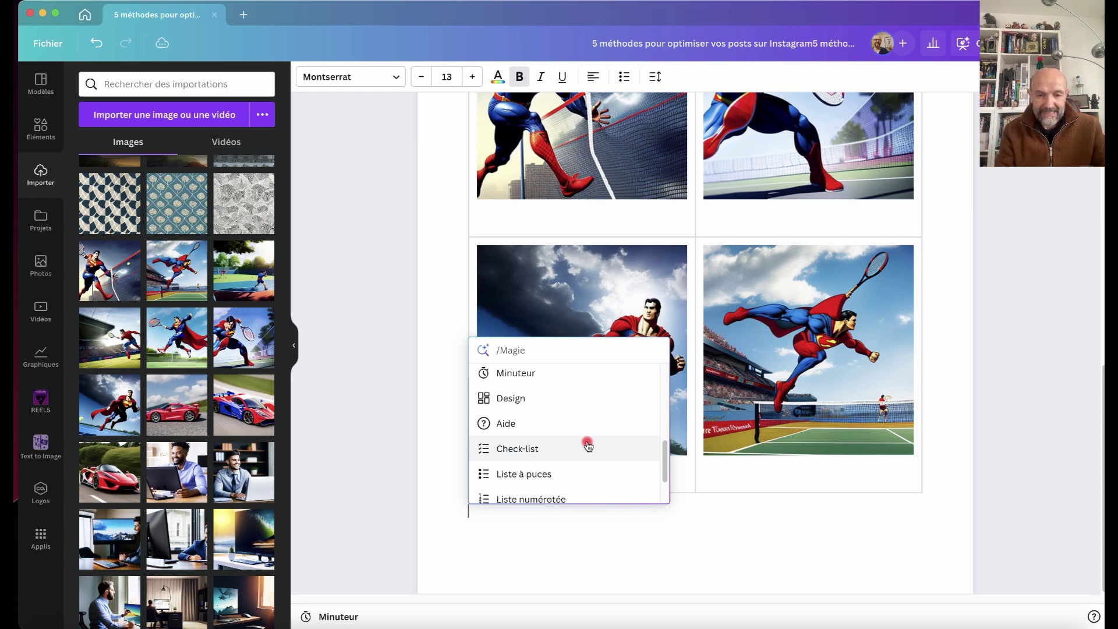
{"action": "scroll", "coordinate": [564, 444], "scroll_direction": "down", "scroll_amount": 1}
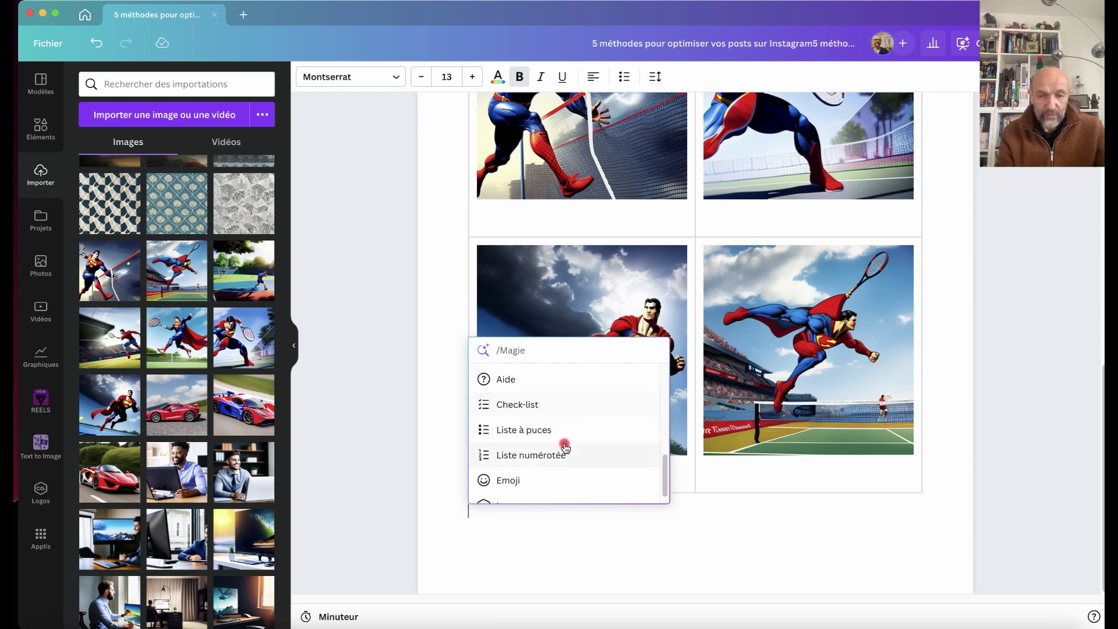
{"action": "scroll", "coordinate": [545, 436], "scroll_direction": "down", "scroll_amount": 1}
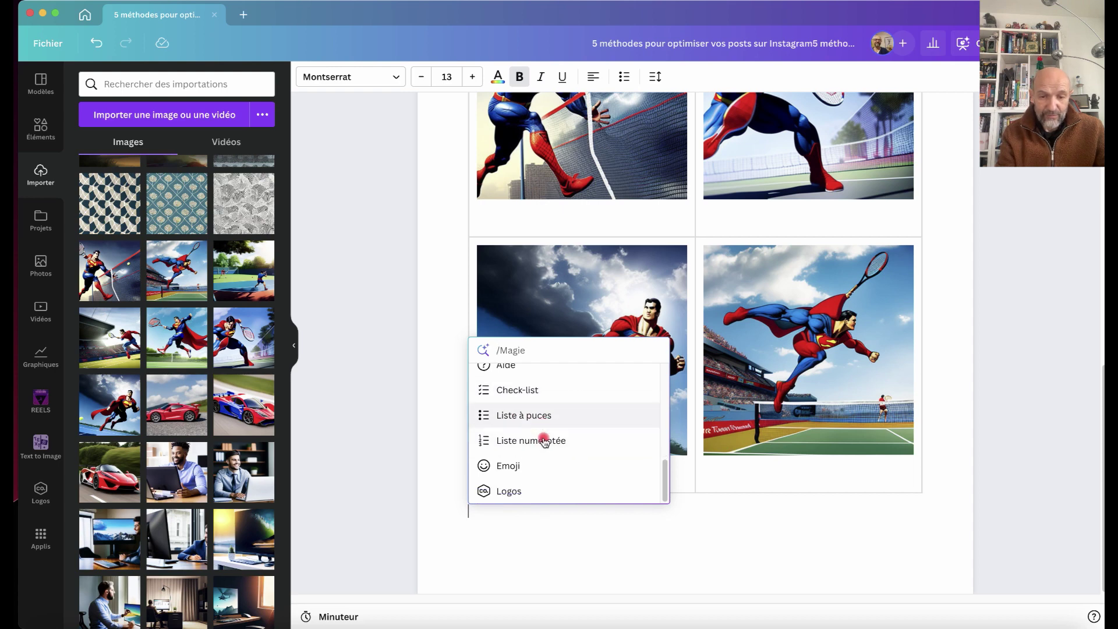
- Browse the emoji collection for the empty line below the image table, and close it without inserting any
{"action": "left_click", "coordinate": [495, 470]}
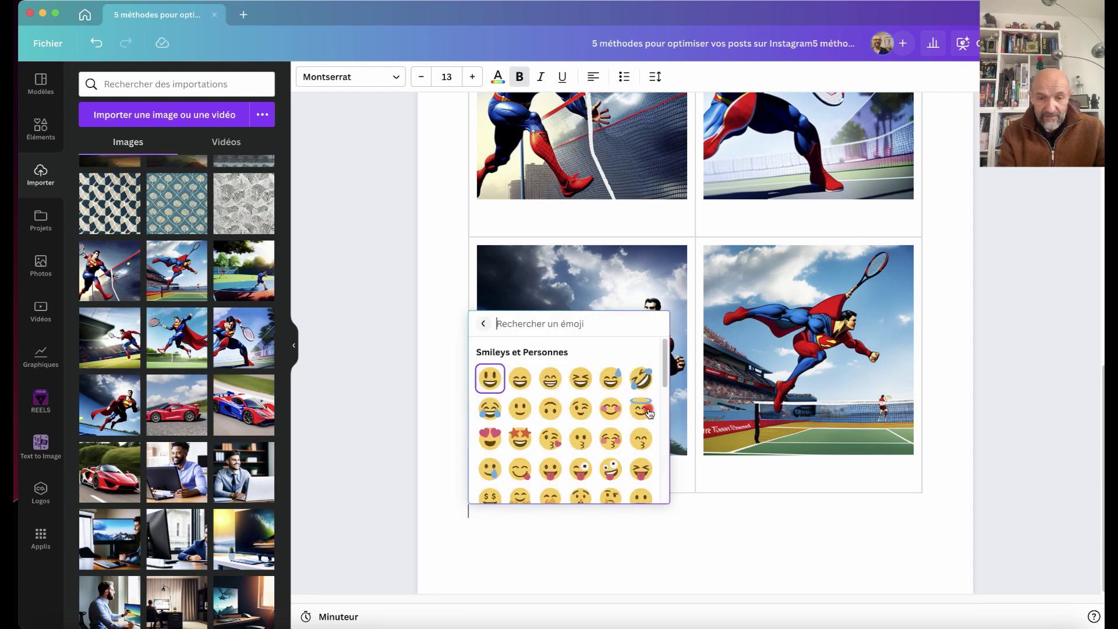
{"action": "scroll", "coordinate": [595, 444], "scroll_direction": "down", "scroll_amount": 5}
{"action": "scroll", "coordinate": [595, 445], "scroll_direction": "up", "scroll_amount": 10}
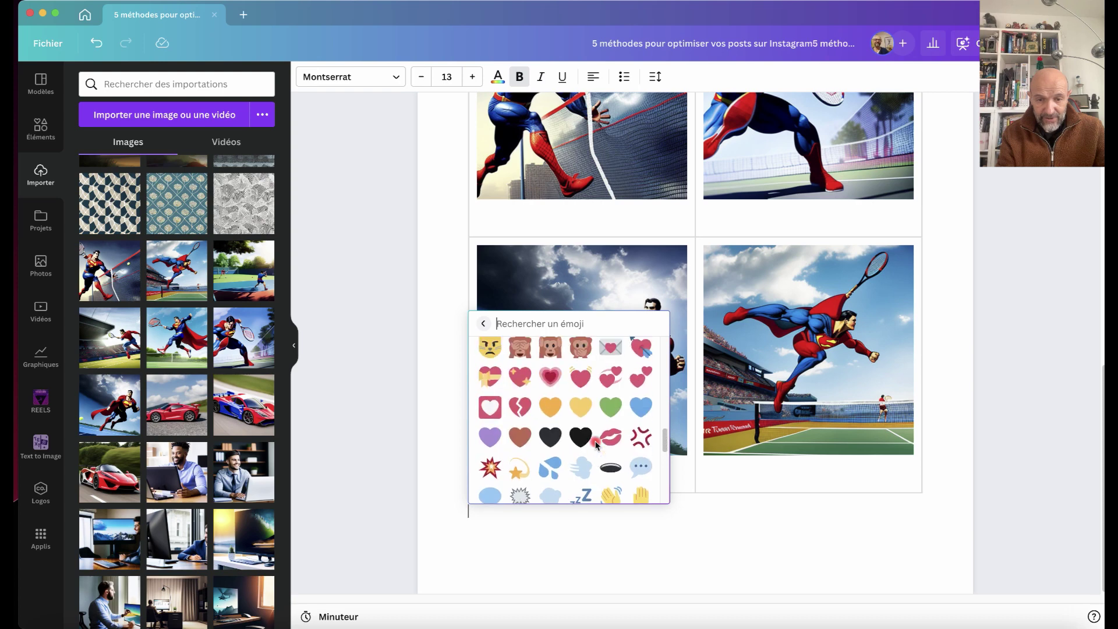
{"action": "left_click", "coordinate": [445, 481]}
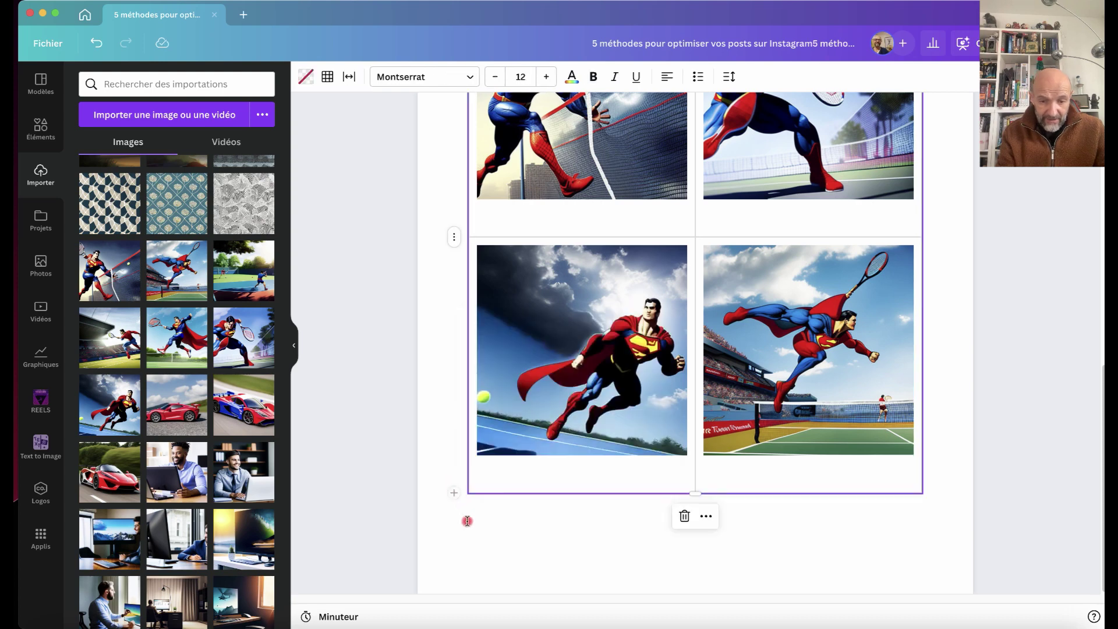
- Open the brand's logo library from the insertable elements for the line below the image table
{"action": "left_click", "coordinate": [452, 510]}
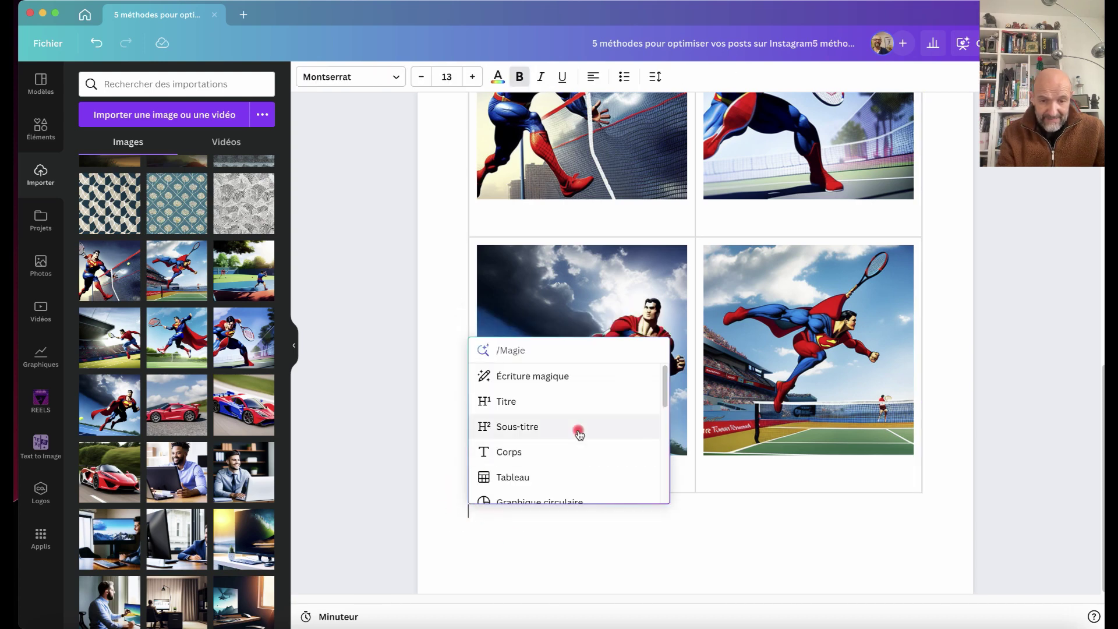
{"action": "scroll", "coordinate": [578, 431], "scroll_direction": "down", "scroll_amount": 5}
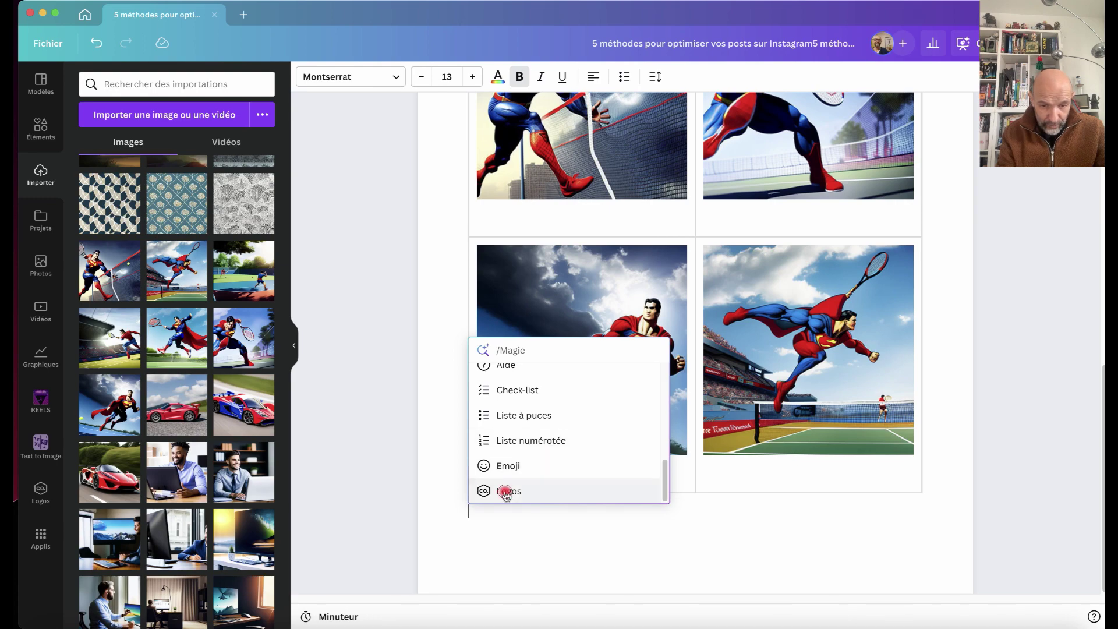
{"action": "left_click", "coordinate": [506, 491]}
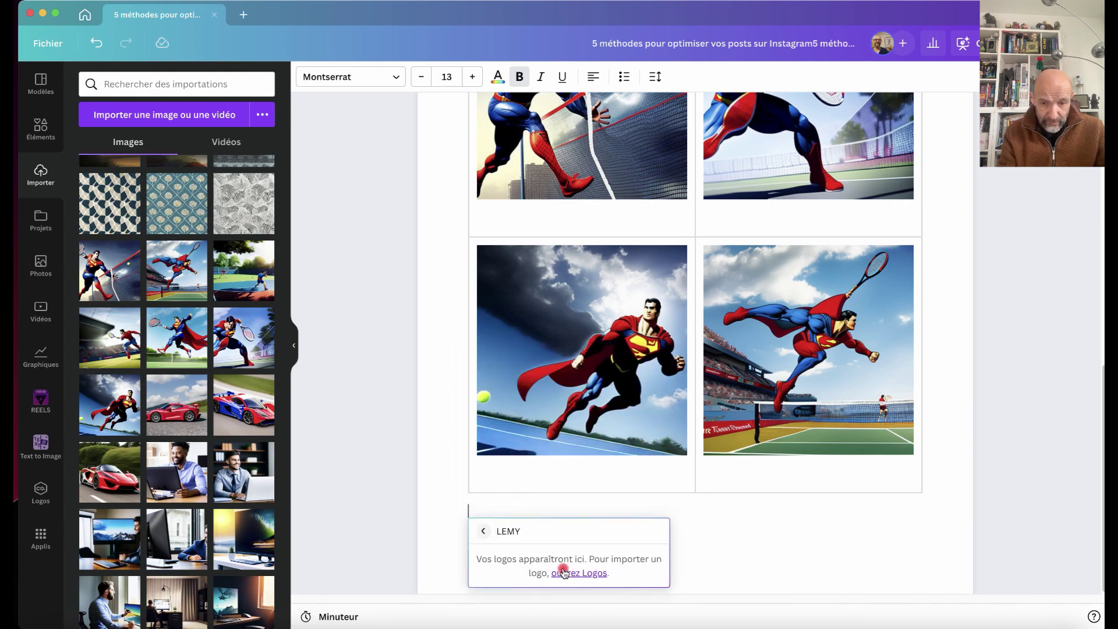
{"action": "left_click", "coordinate": [576, 573]}
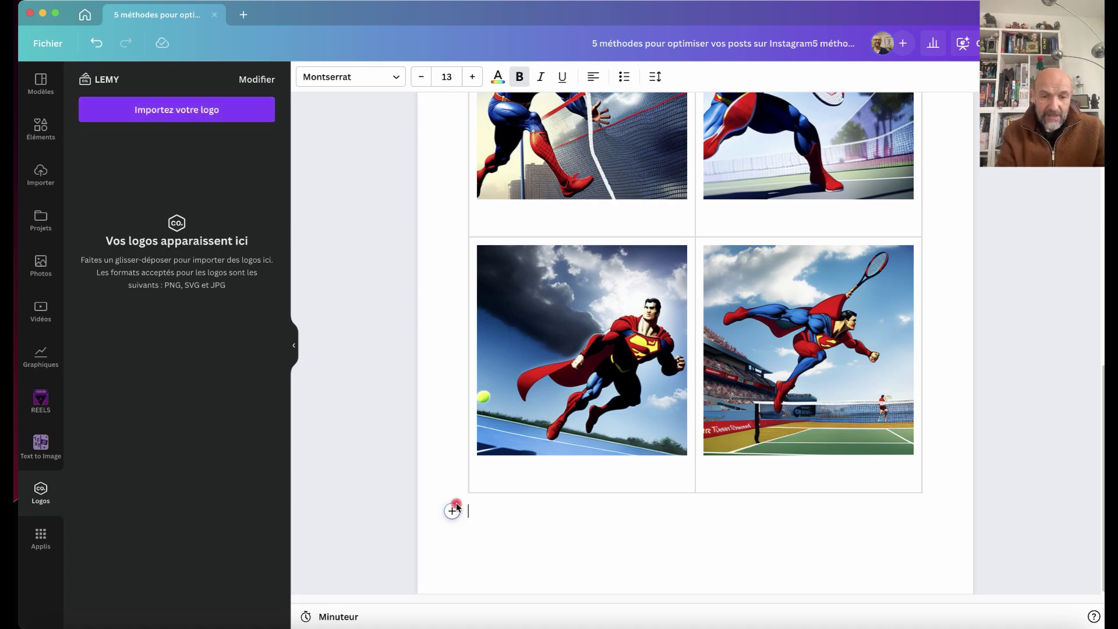
- Review the banner, heading and numbered list at the beginning of the document
{"action": "scroll", "coordinate": [774, 451], "scroll_direction": "up", "scroll_amount": 10}
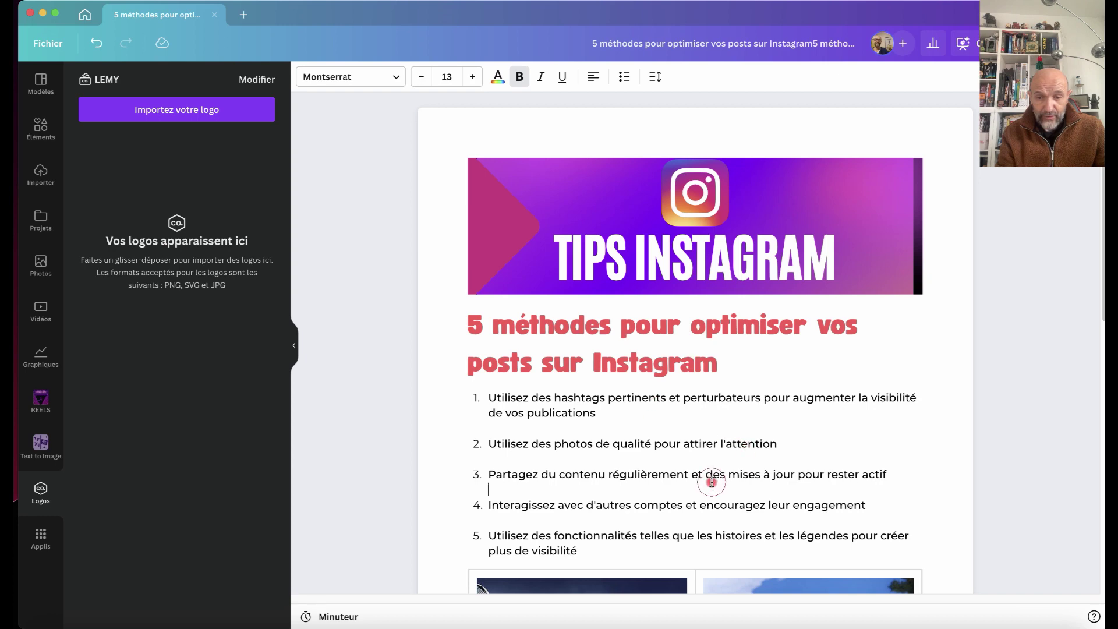
{"action": "left_click", "coordinate": [723, 365]}
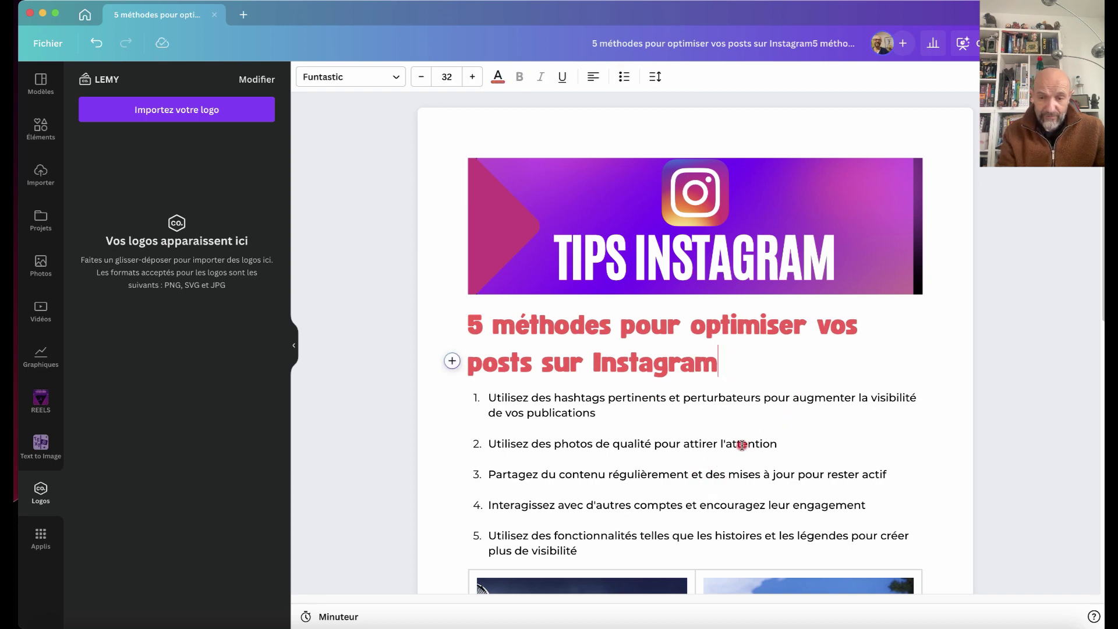
{"action": "scroll", "coordinate": [741, 445], "scroll_direction": "down", "scroll_amount": 2}
{"action": "scroll", "coordinate": [742, 445], "scroll_direction": "down", "scroll_amount": 1}
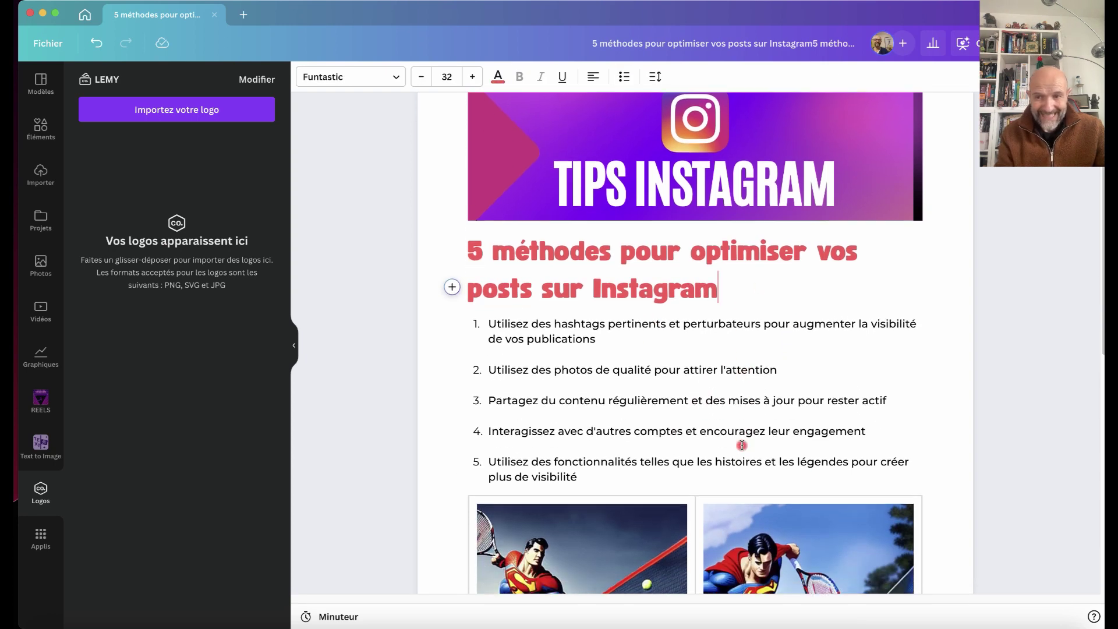
{"action": "scroll", "coordinate": [741, 445], "scroll_direction": "up", "scroll_amount": 1}
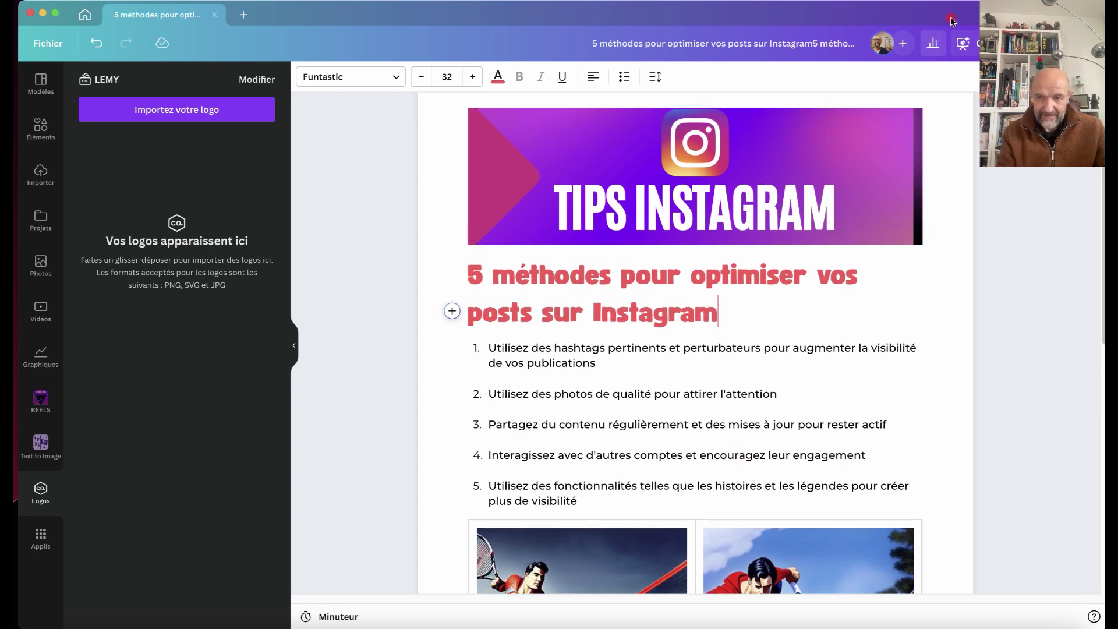
- Shift the window to uncover the sharing controls, and examine the link access options for the design
{"action": "left_click_drag", "start_coordinate": [953, 19], "coordinate": [813, 14]}
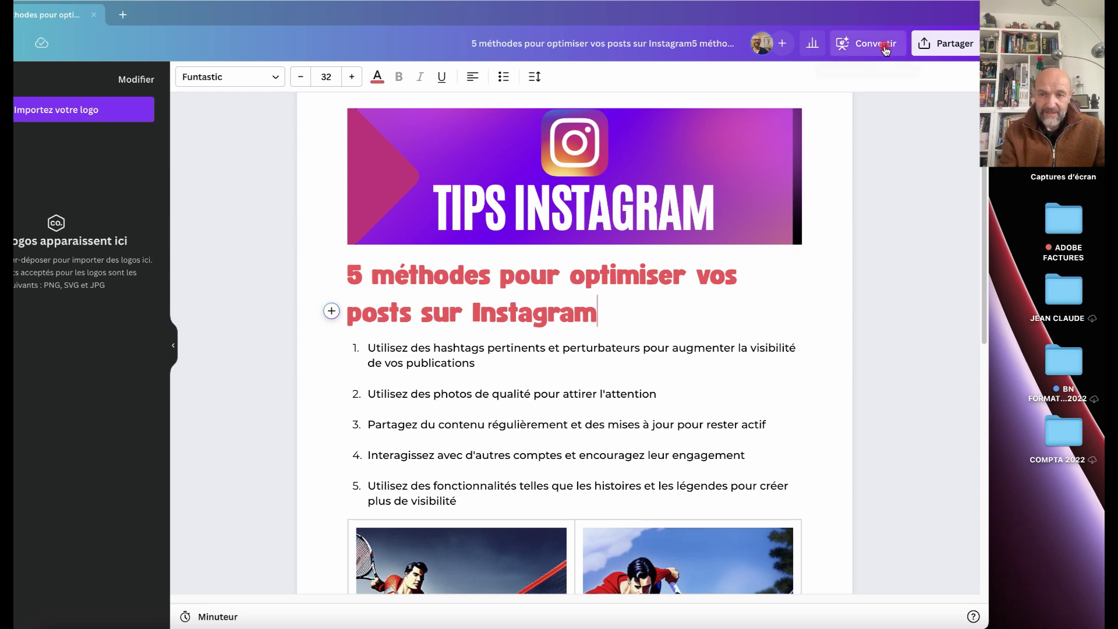
{"action": "left_click", "coordinate": [947, 45]}
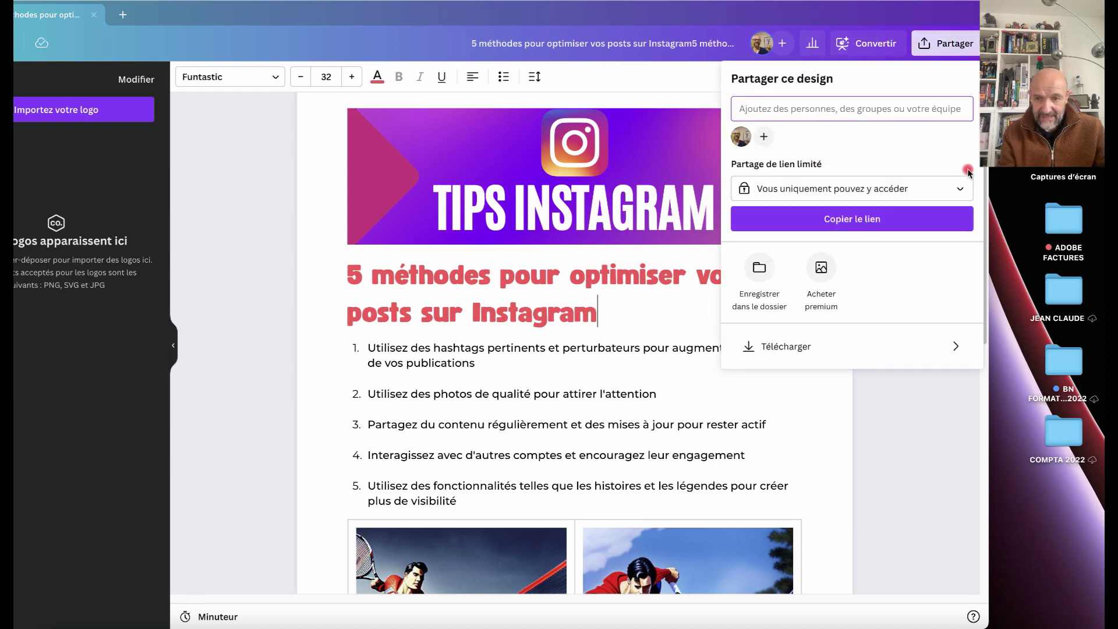
{"action": "left_click", "coordinate": [961, 189]}
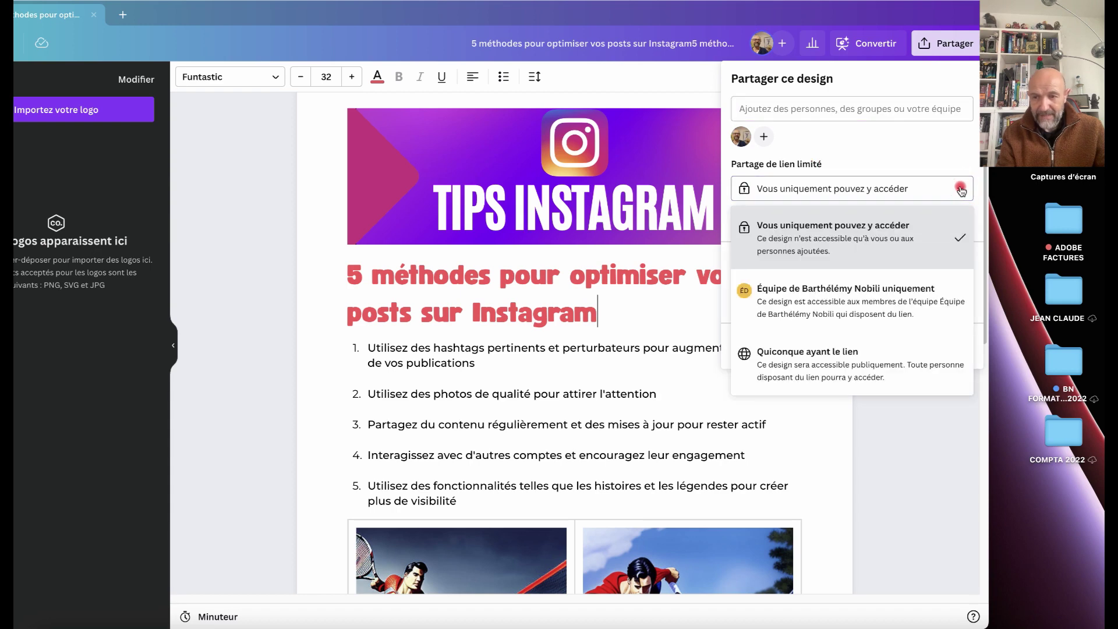
{"action": "left_click", "coordinate": [931, 151]}
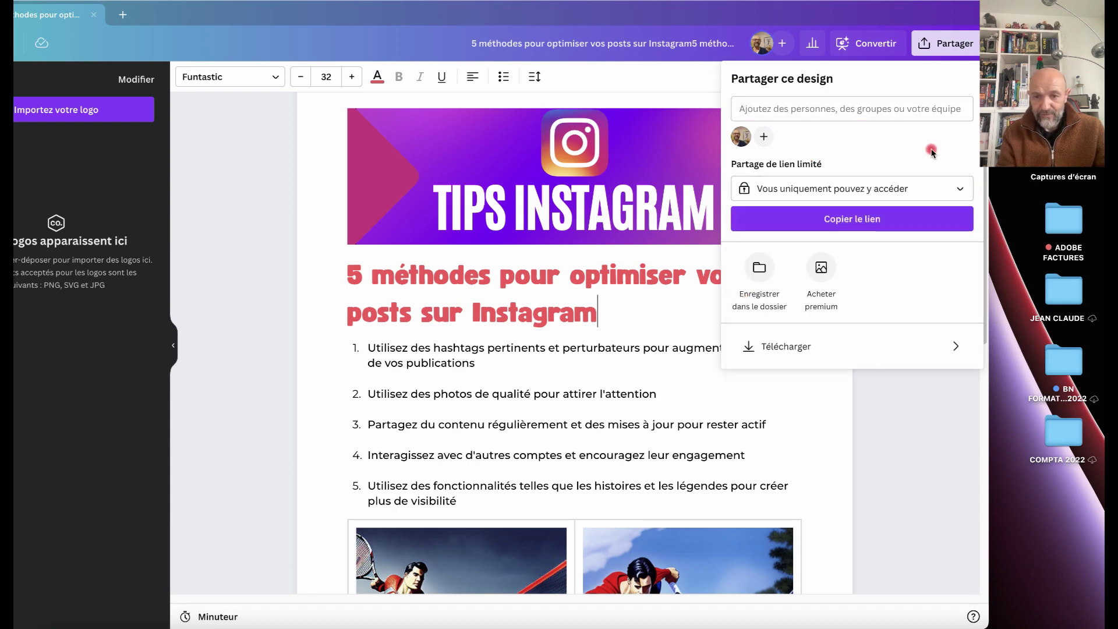
- Download the document as a standard PDF in A4 size and save it in the Téléchargements folder
{"action": "left_click", "coordinate": [778, 347]}
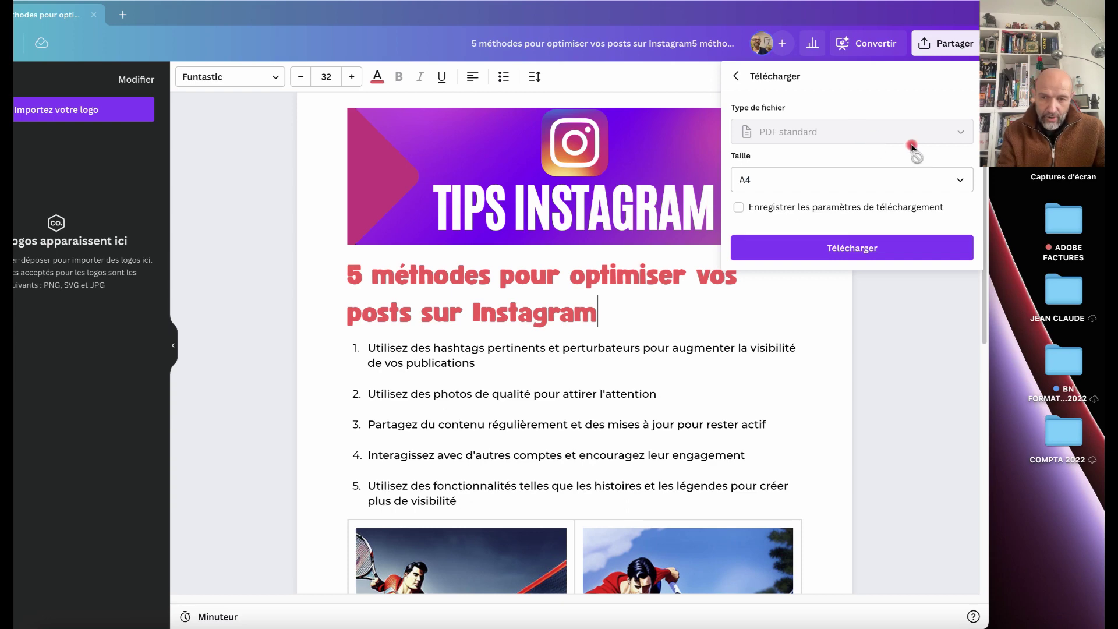
{"action": "left_click", "coordinate": [960, 181]}
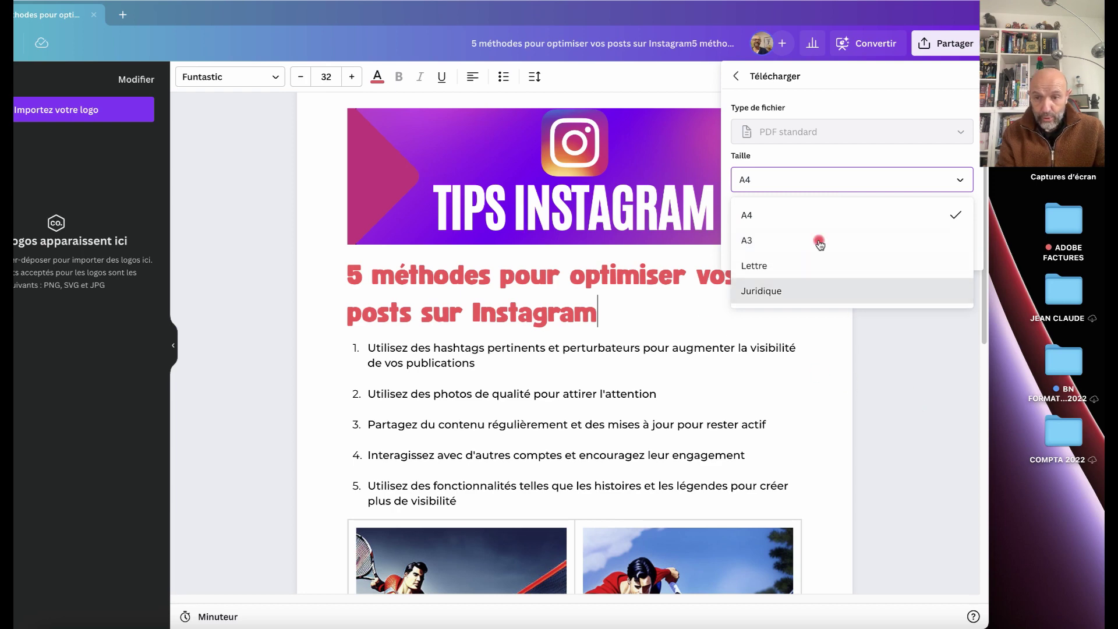
{"action": "left_click", "coordinate": [778, 219]}
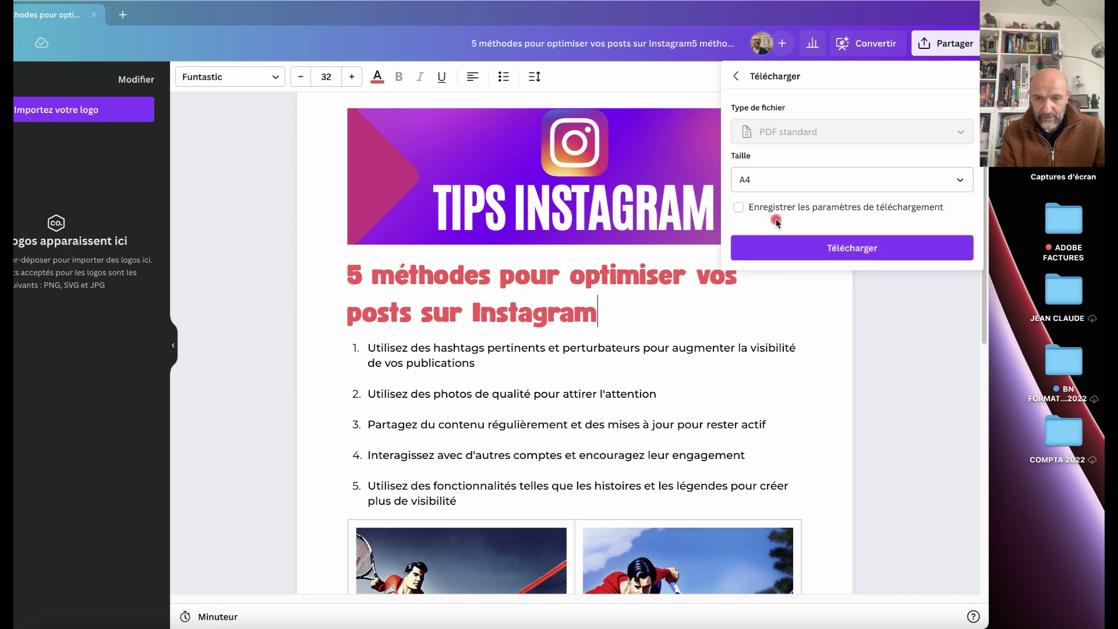
{"action": "left_click", "coordinate": [807, 241]}
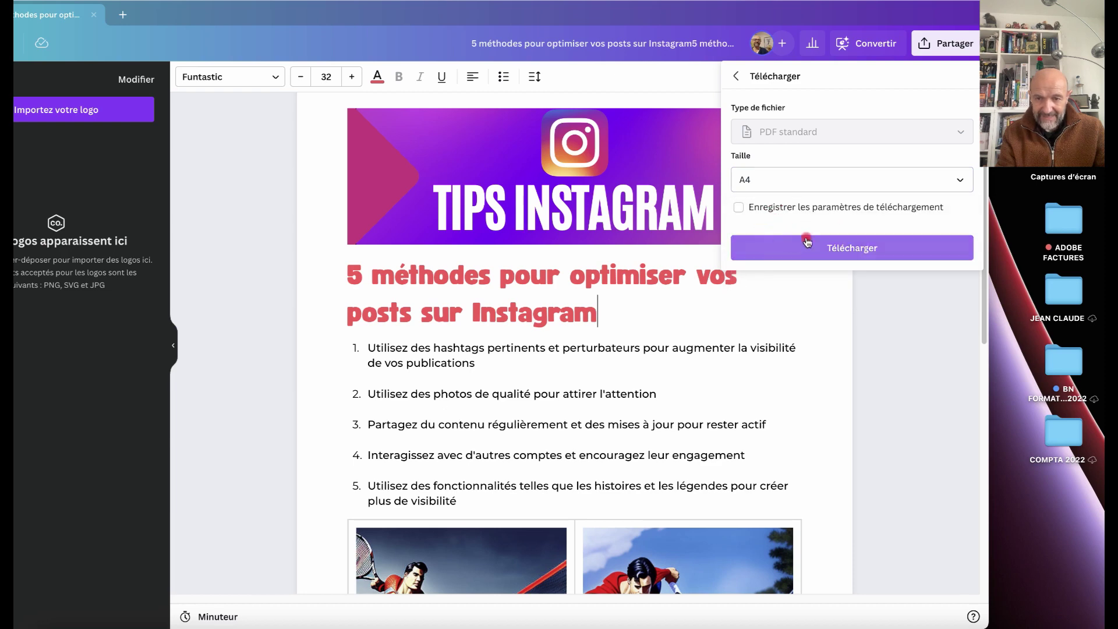
{"action": "left_click", "coordinate": [861, 255]}
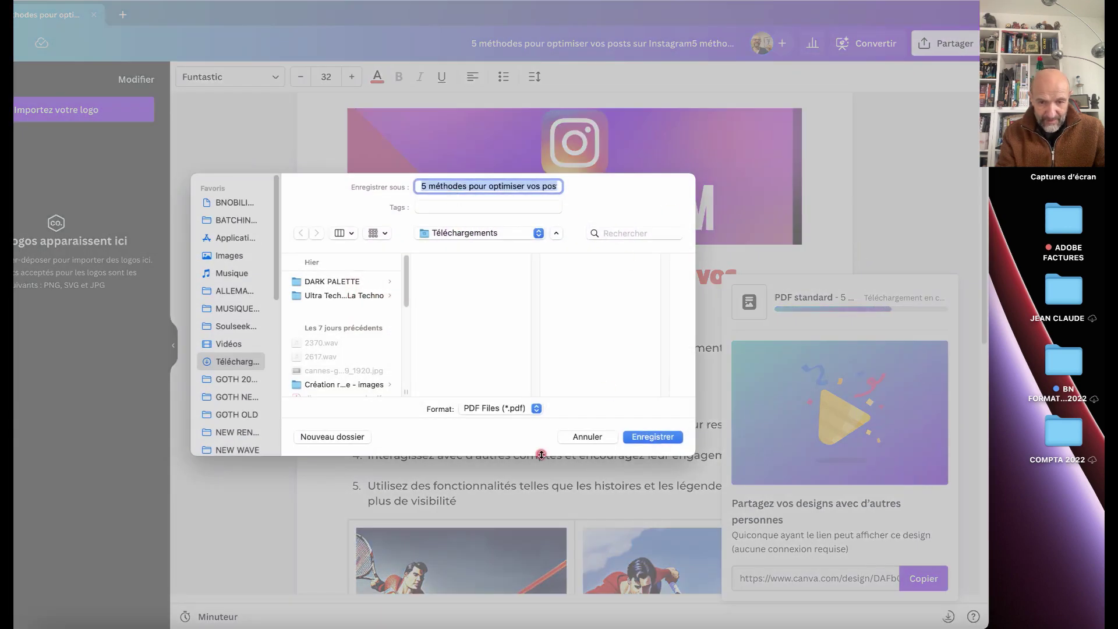
{"action": "left_click", "coordinate": [653, 437]}
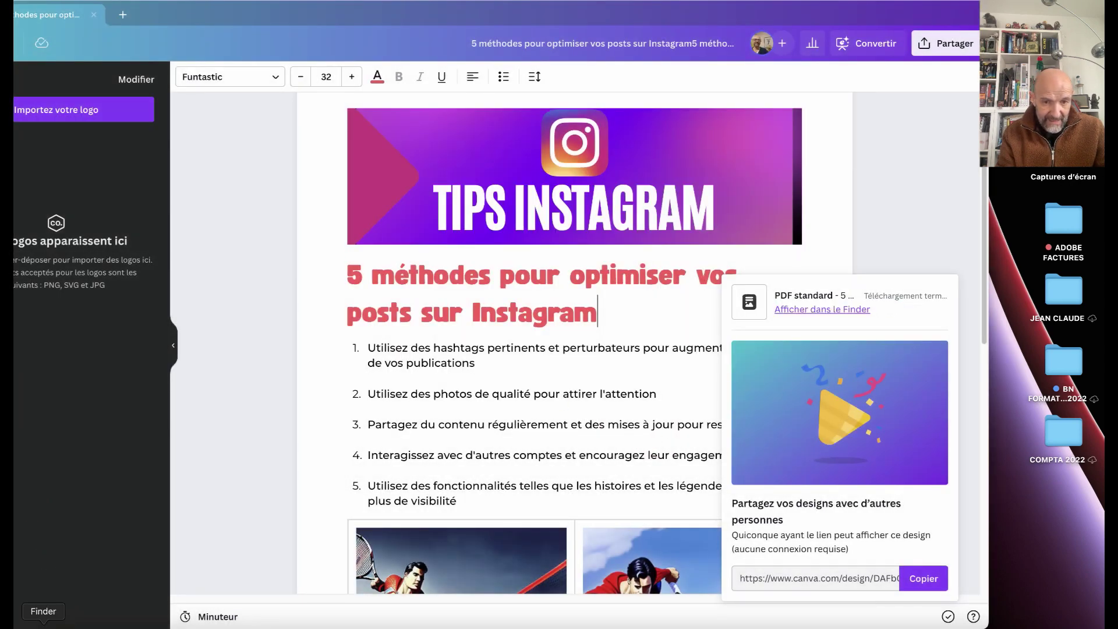
- Switch to Finder, preview the downloaded Instagram PDF from Téléchargements, check its layout across the pages, and return to Canva
{"action": "left_click", "coordinate": [44, 624]}
{"action": "left_click", "coordinate": [74, 278]}
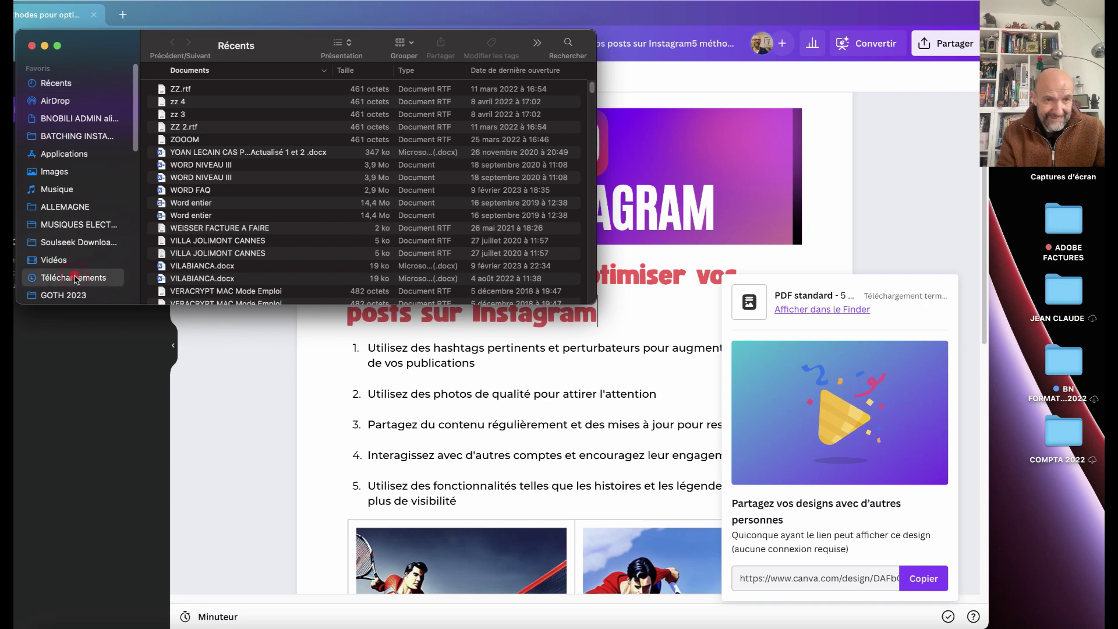
{"action": "left_click", "coordinate": [246, 90]}
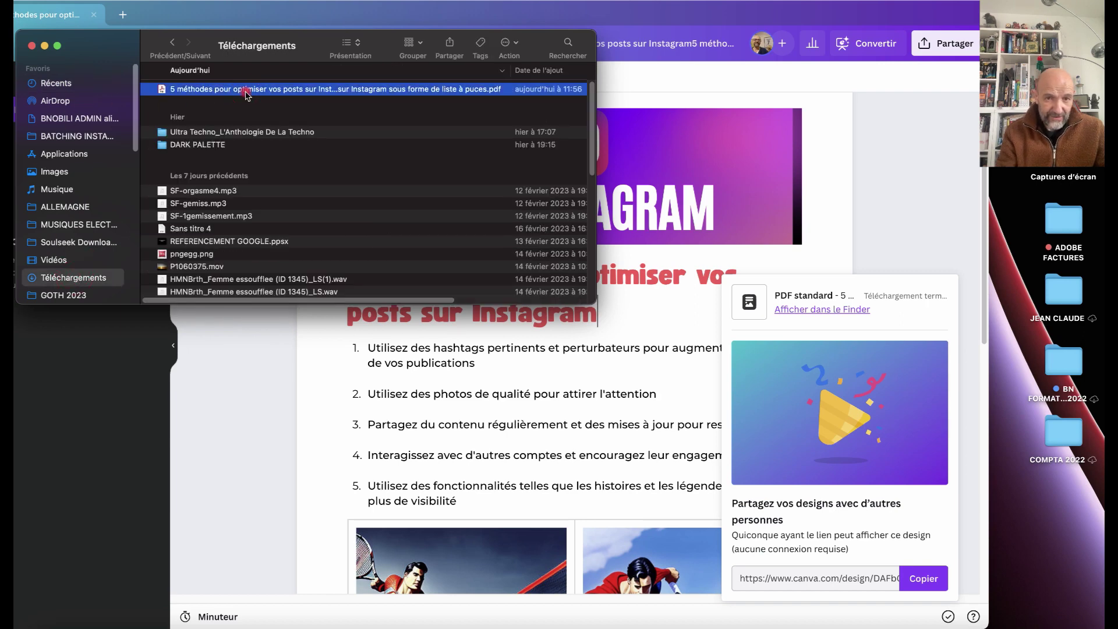
{"action": "key", "text": "space"}
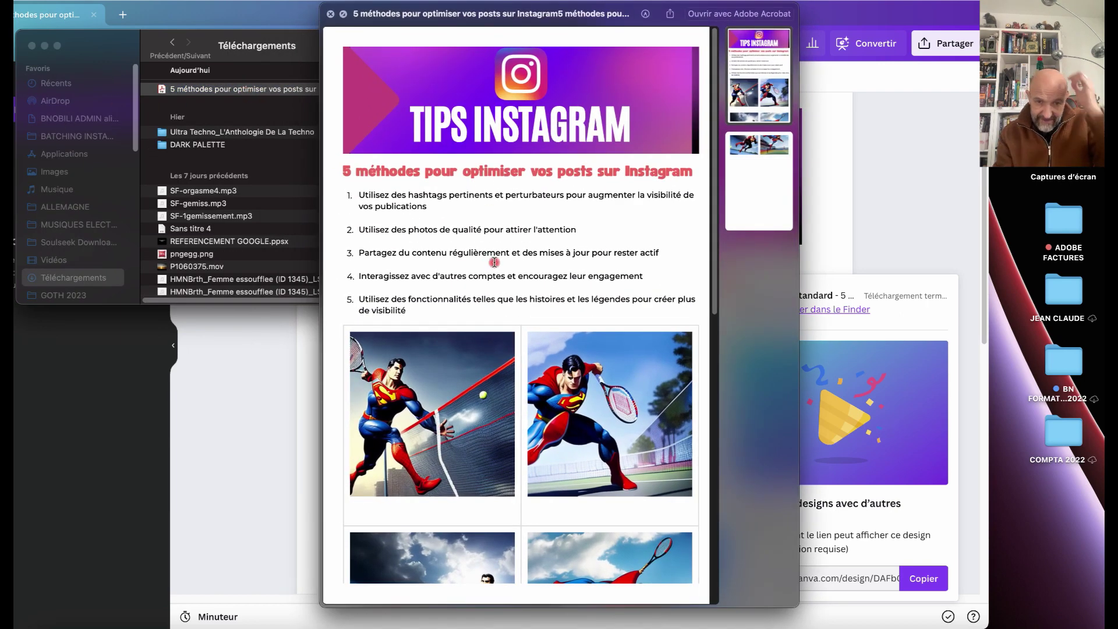
{"action": "scroll", "coordinate": [550, 288], "scroll_direction": "down", "scroll_amount": 3}
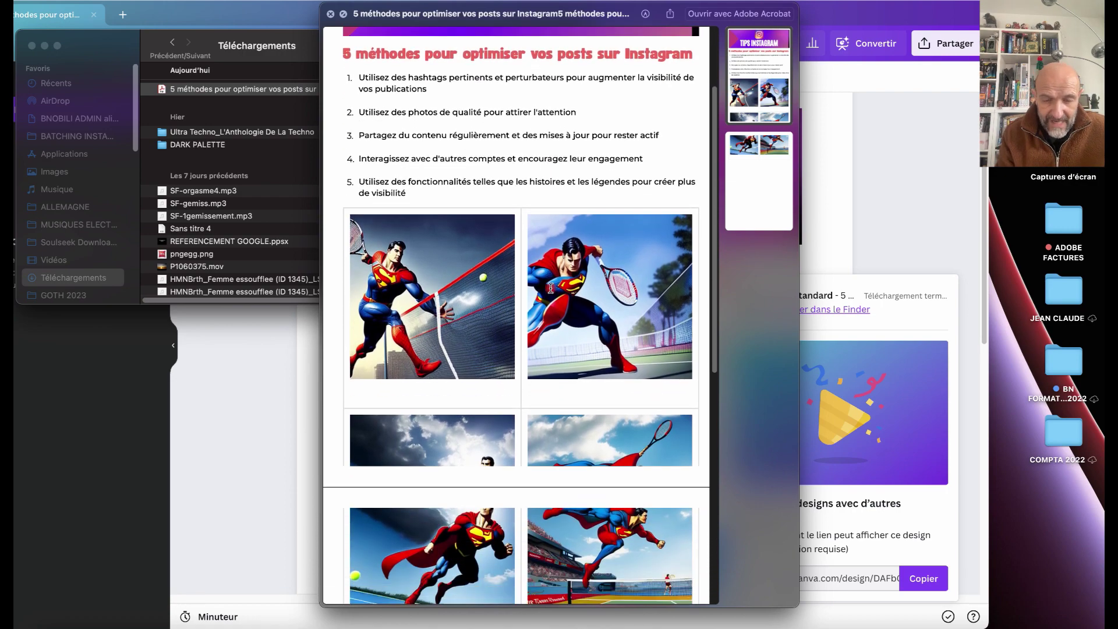
{"action": "scroll", "coordinate": [550, 288], "scroll_direction": "up", "scroll_amount": 3}
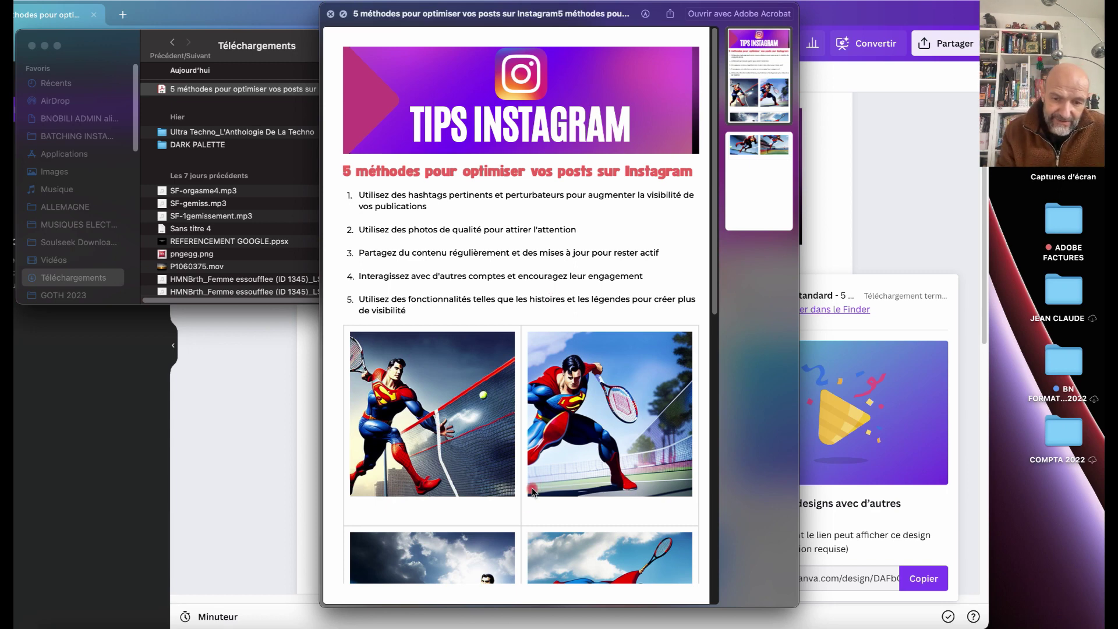
{"action": "scroll", "coordinate": [531, 495], "scroll_direction": "down", "scroll_amount": 4}
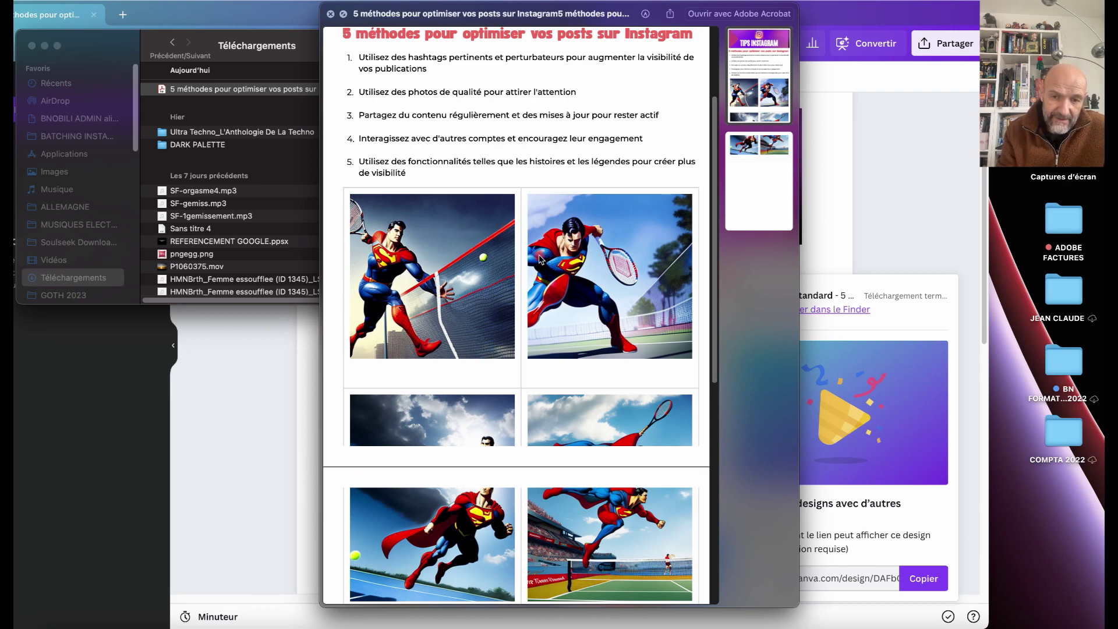
{"action": "left_click", "coordinate": [282, 417]}
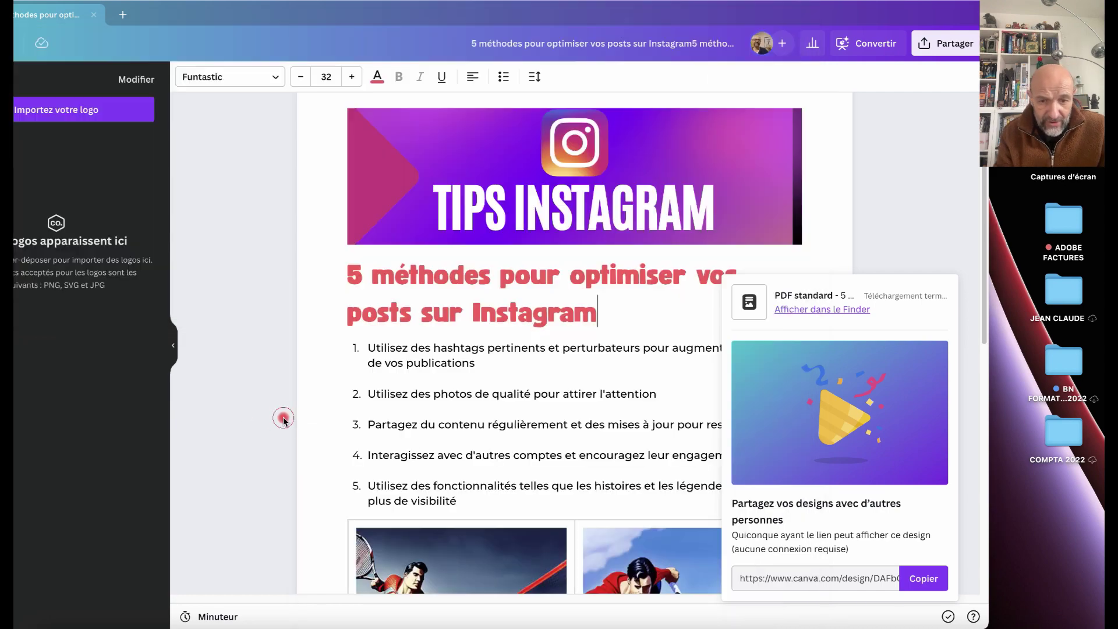
- Dismiss the download notice and review the document from the banner through the numbered list to the image table
{"action": "scroll", "coordinate": [502, 374], "scroll_direction": "down", "scroll_amount": 6}
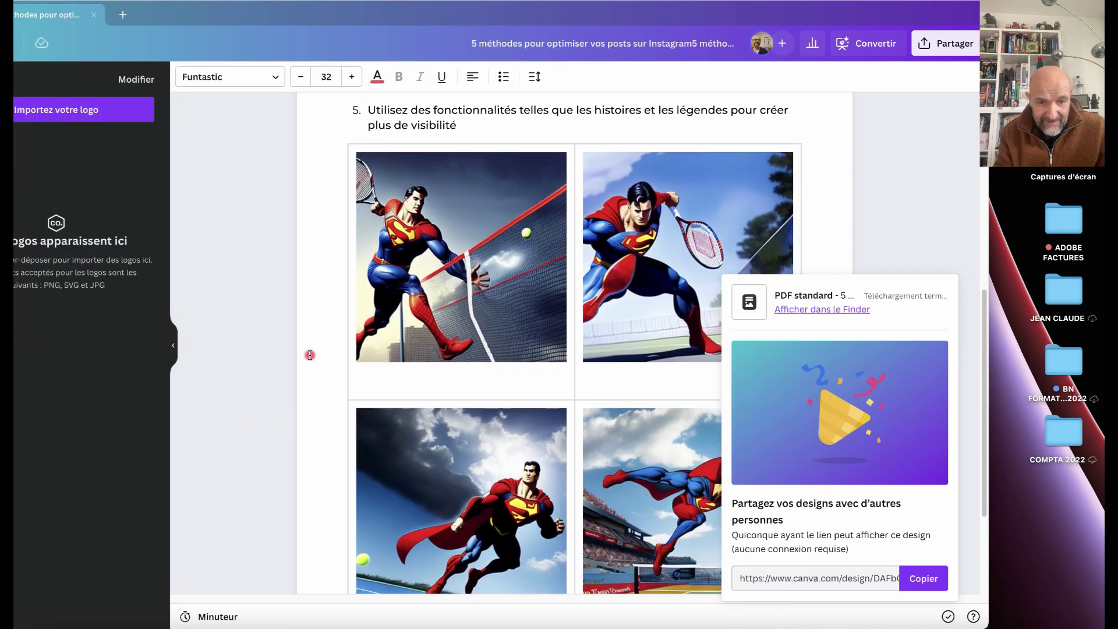
{"action": "left_click", "coordinate": [956, 196]}
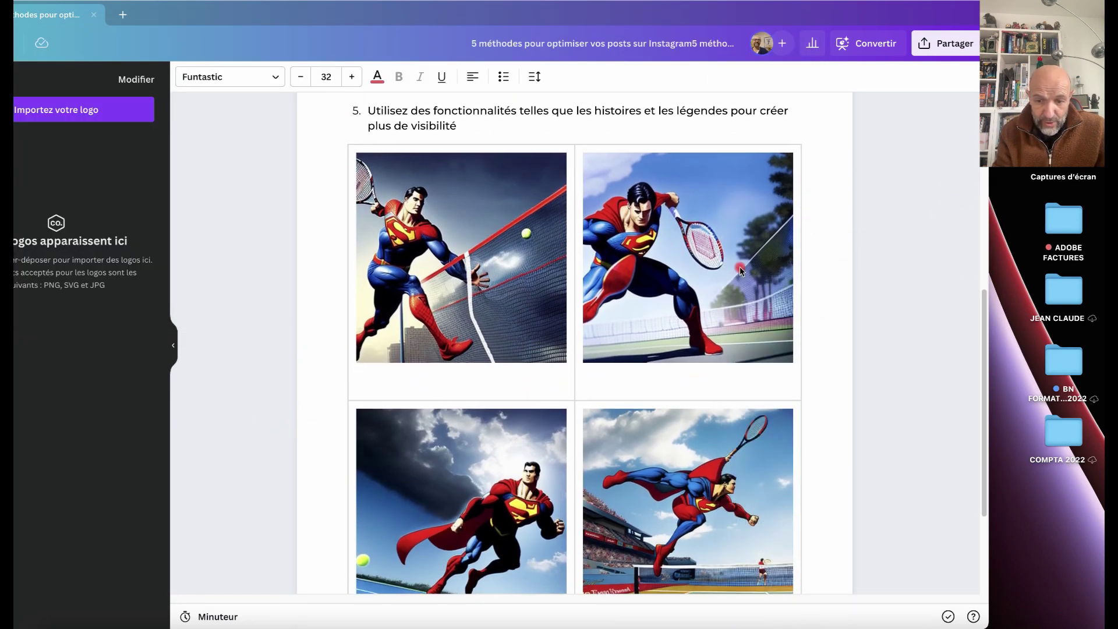
{"action": "scroll", "coordinate": [741, 271], "scroll_direction": "up", "scroll_amount": 6}
{"action": "scroll", "coordinate": [741, 271], "scroll_direction": "up", "scroll_amount": 2}
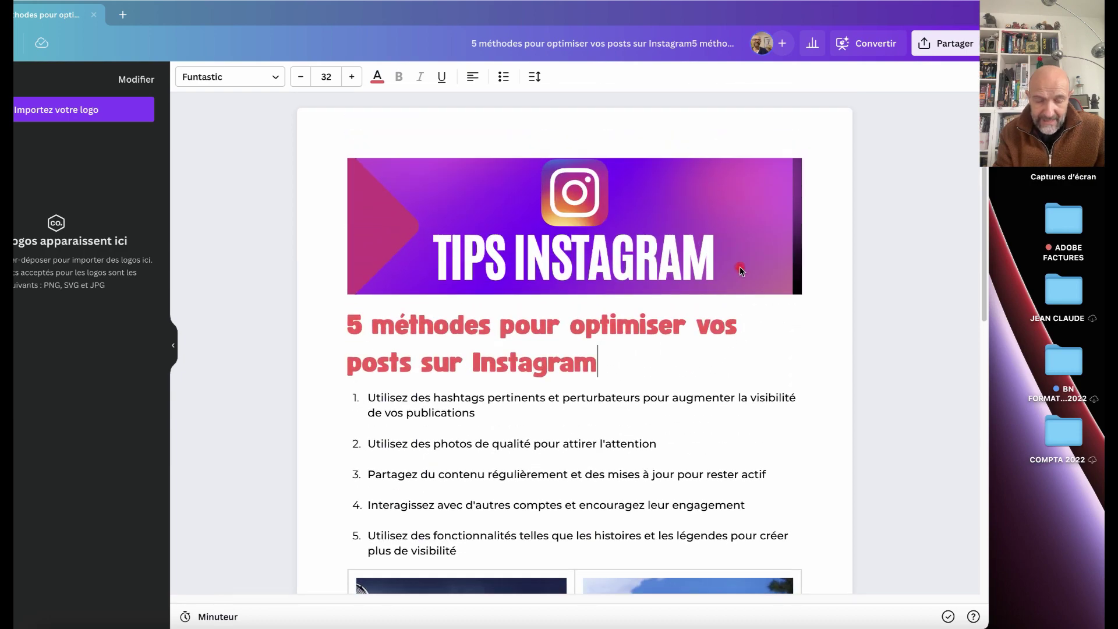
{"action": "scroll", "coordinate": [741, 271], "scroll_direction": "down", "scroll_amount": 7}
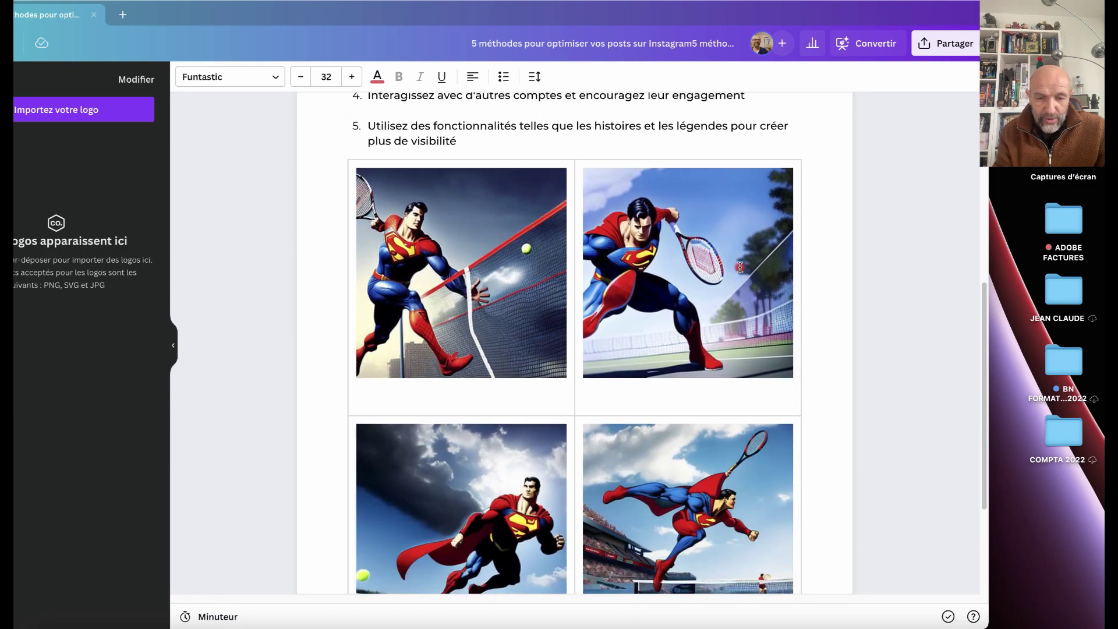
{"action": "scroll", "coordinate": [740, 267], "scroll_direction": "down", "scroll_amount": 1}
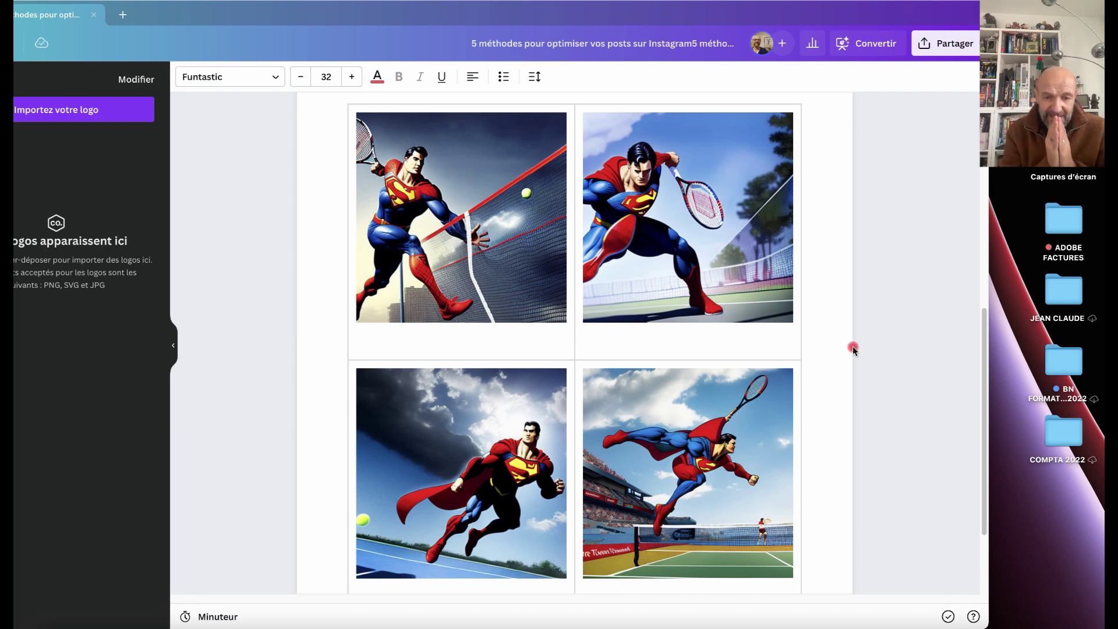
{"action": "scroll", "coordinate": [852, 346], "scroll_direction": "up", "scroll_amount": 7}
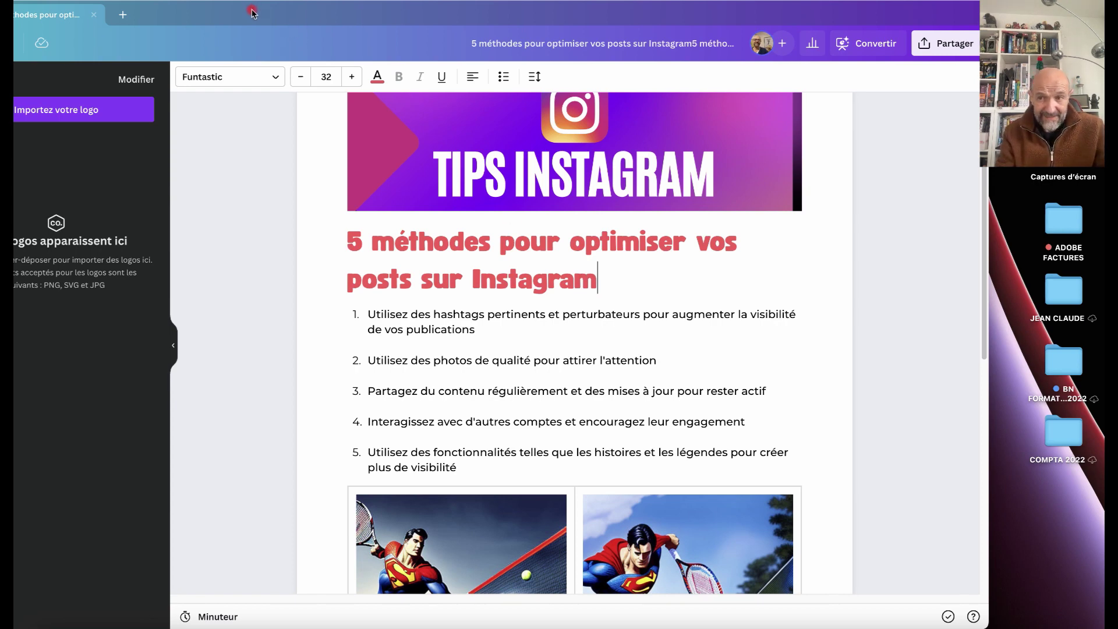
- Go to the Canva home page and create a new De Docs à Prez' document
{"action": "left_click_drag", "start_coordinate": [252, 15], "coordinate": [313, 8]}
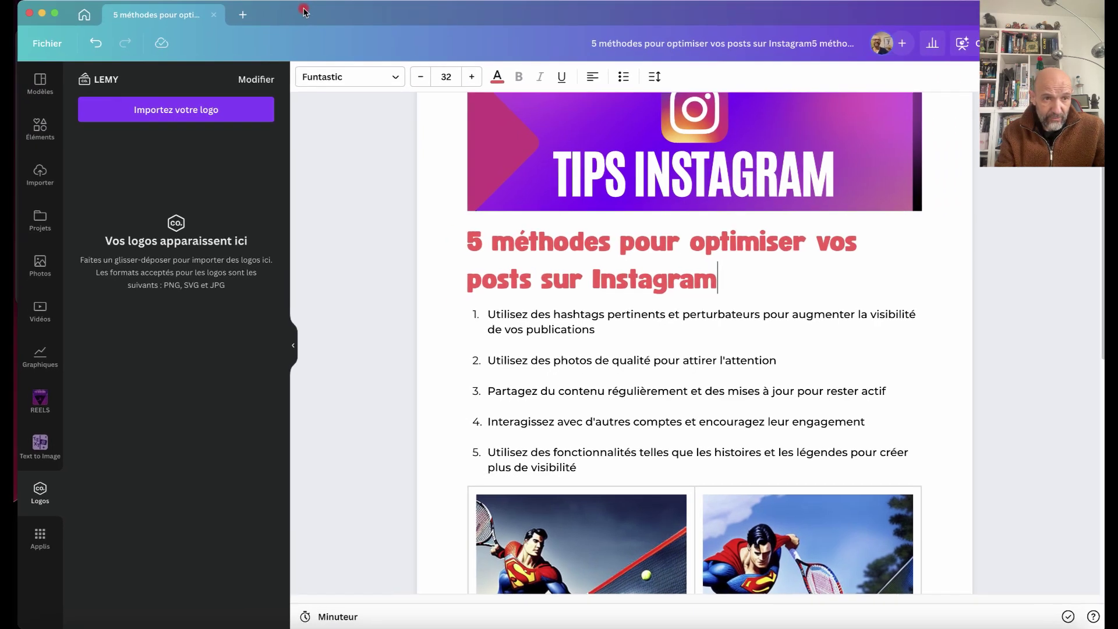
{"action": "left_click", "coordinate": [85, 16]}
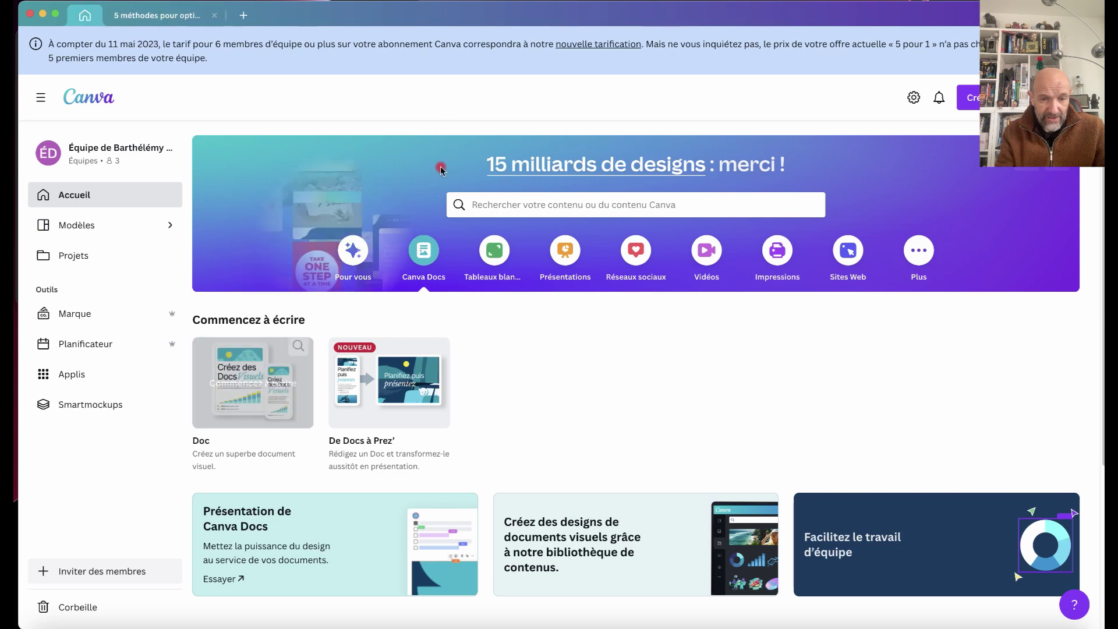
{"action": "left_click", "coordinate": [410, 401]}
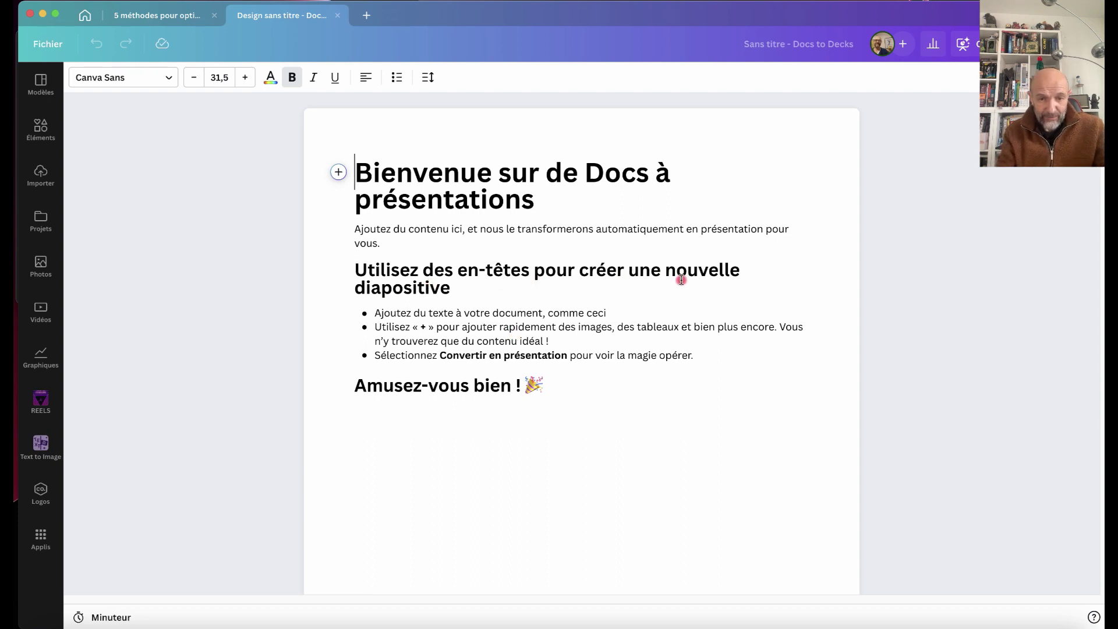
- Examine the insertable elements offered at the "Convertir en présentation" line, and close the sample document
{"action": "left_click", "coordinate": [450, 351]}
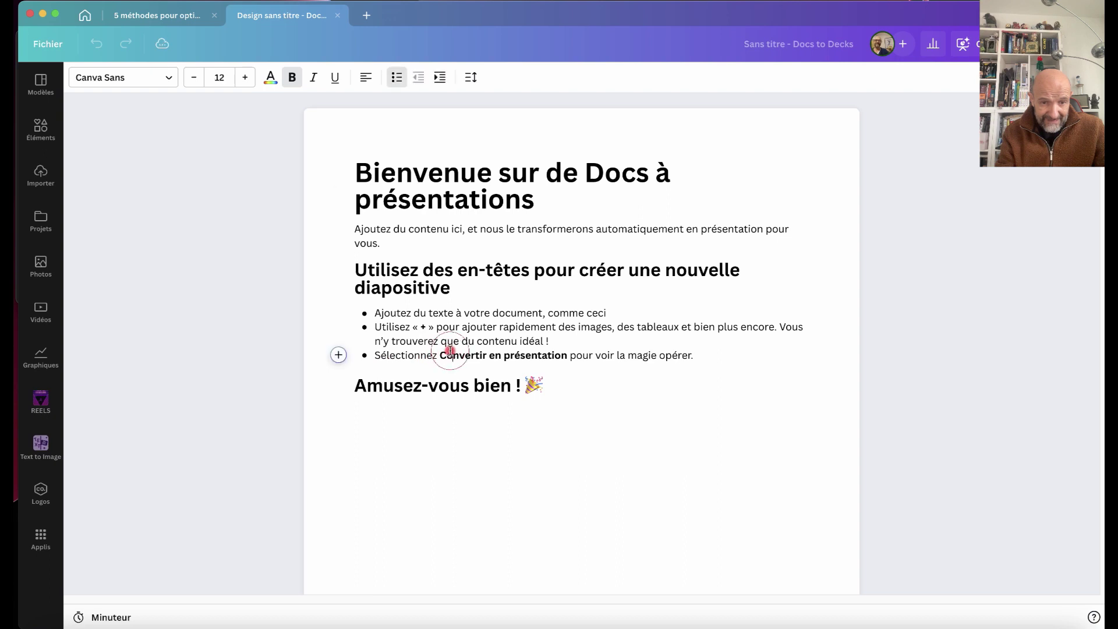
{"action": "left_click", "coordinate": [338, 355]}
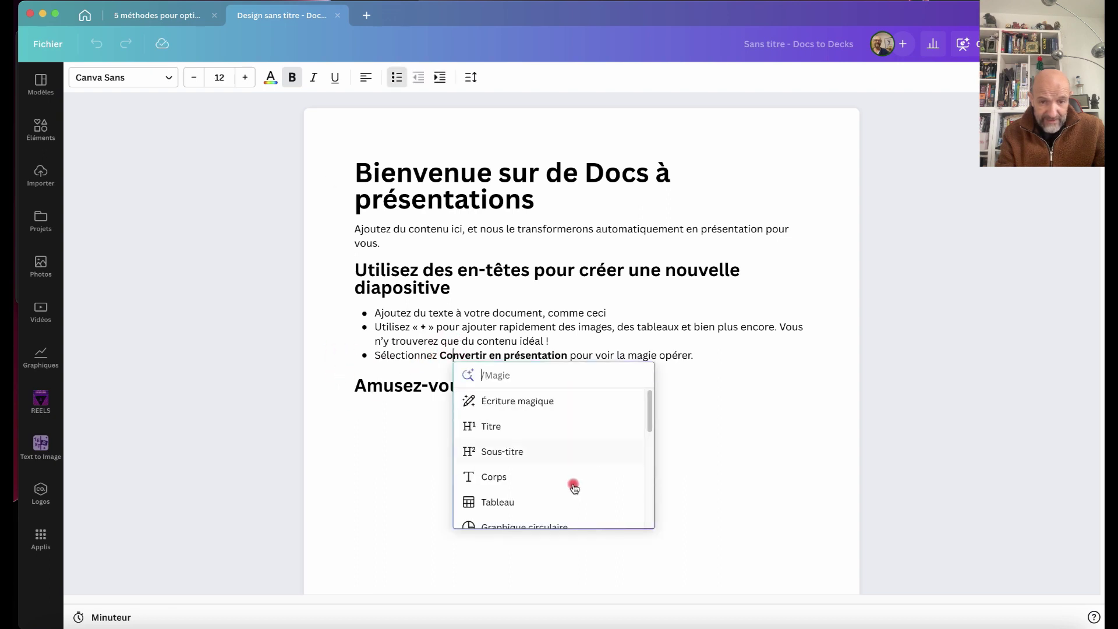
{"action": "scroll", "coordinate": [573, 488], "scroll_direction": "down", "scroll_amount": 10}
{"action": "scroll", "coordinate": [571, 490], "scroll_direction": "up", "scroll_amount": 10}
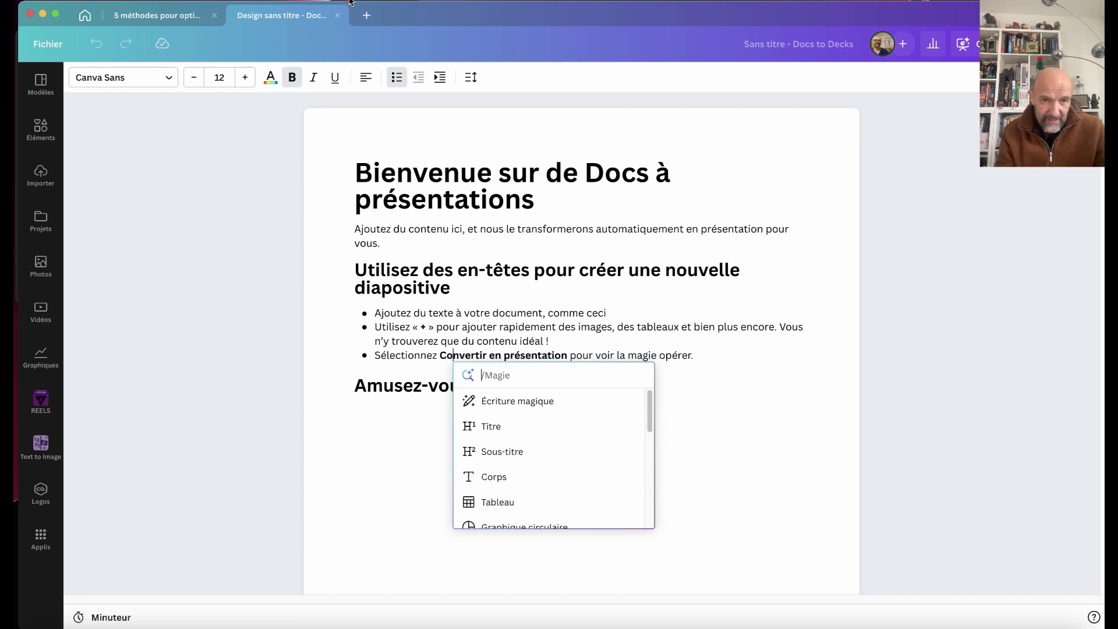
{"action": "left_click", "coordinate": [337, 18]}
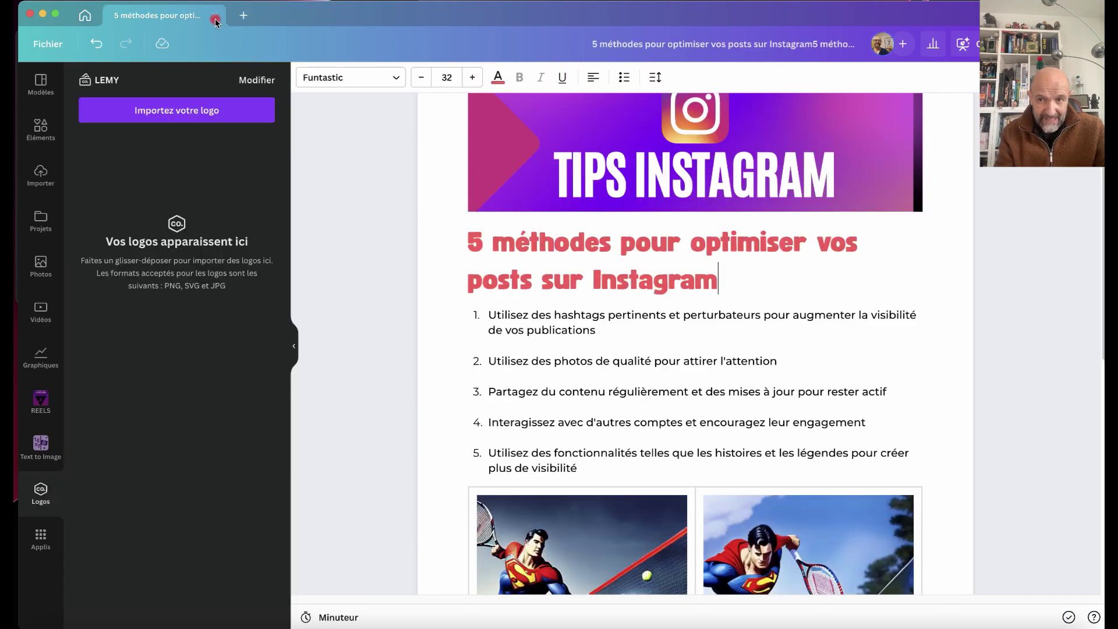
- Start converting the Instagram document into a presentation and preview the slides in the first default design
{"action": "left_click_drag", "start_coordinate": [893, 15], "coordinate": [756, 14]}
{"action": "left_click", "coordinate": [939, 46]}
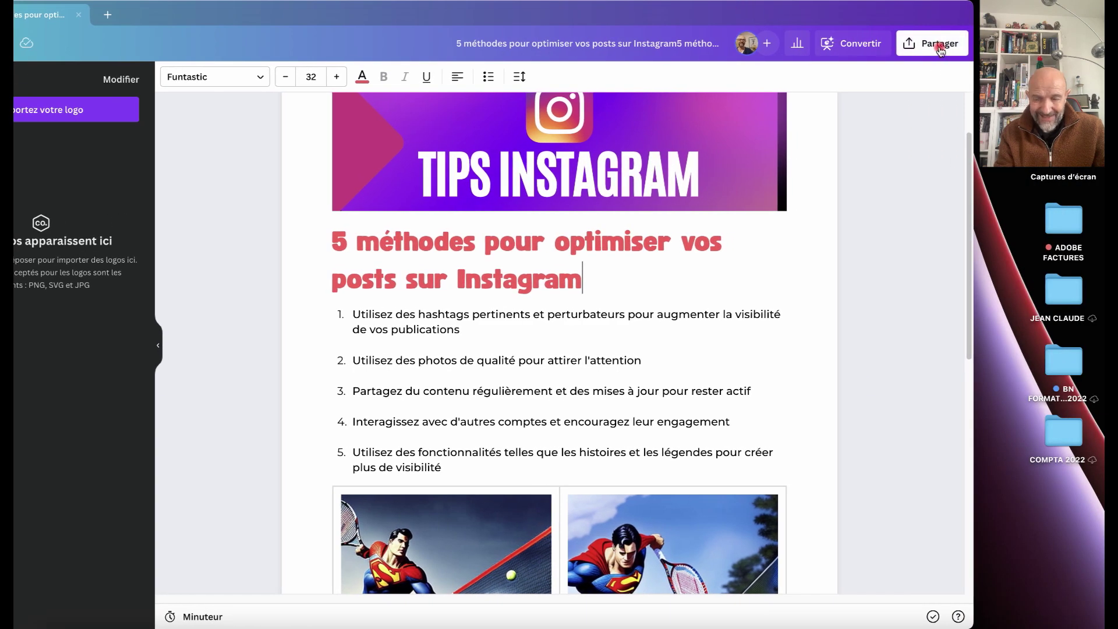
{"action": "left_click", "coordinate": [844, 46]}
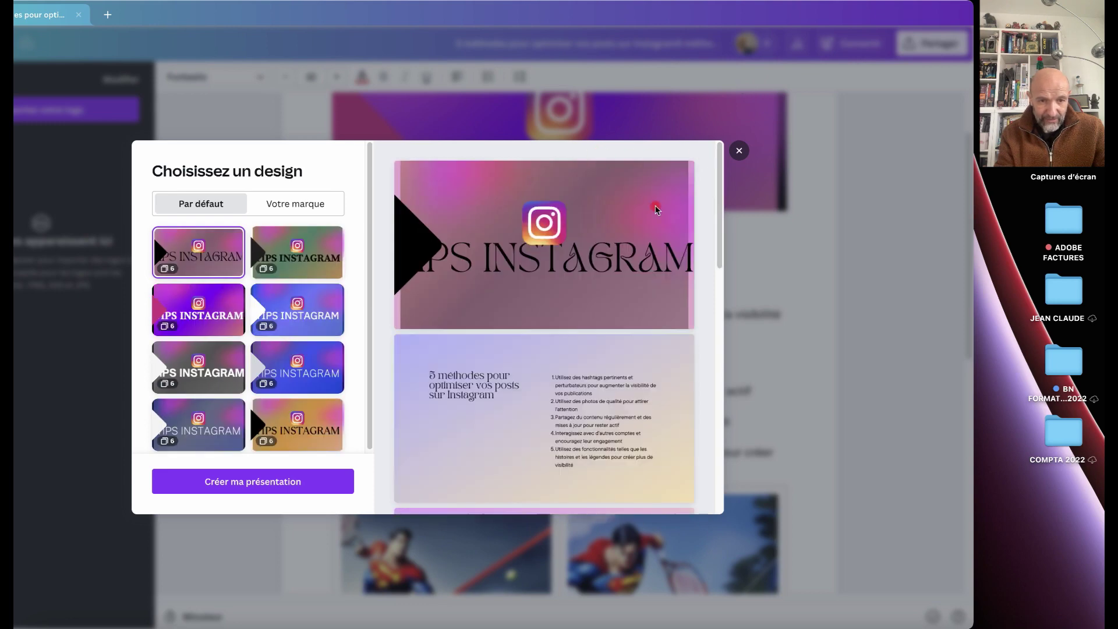
{"action": "scroll", "coordinate": [584, 419], "scroll_direction": "down", "scroll_amount": 10}
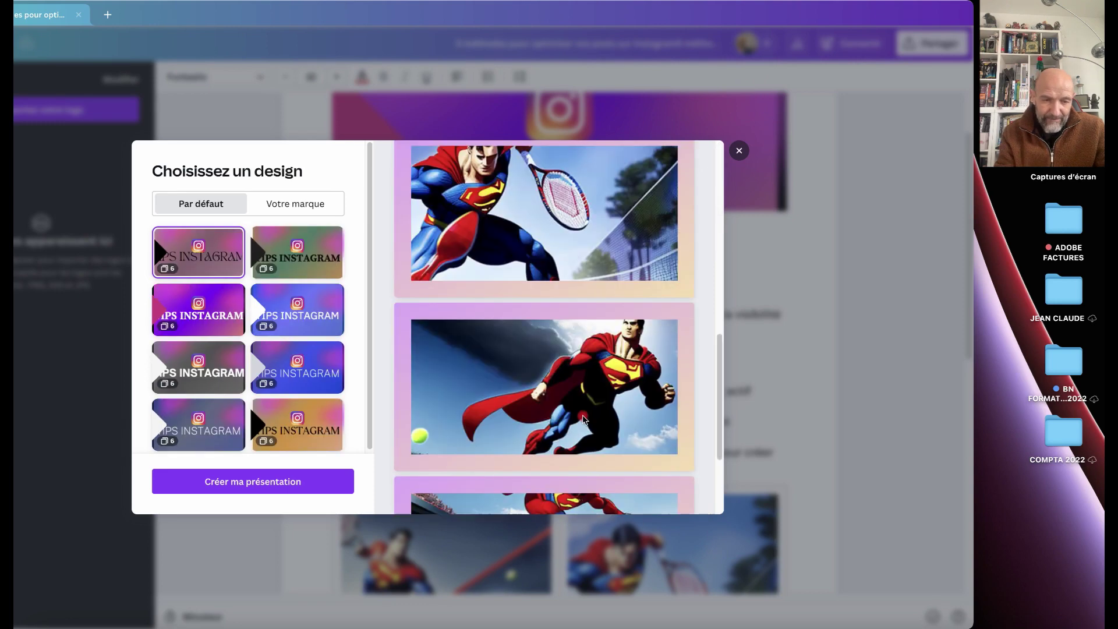
- Choose the violet and magenta design with bold white serif text, check its slides, and create the presentation
{"action": "left_click", "coordinate": [188, 316]}
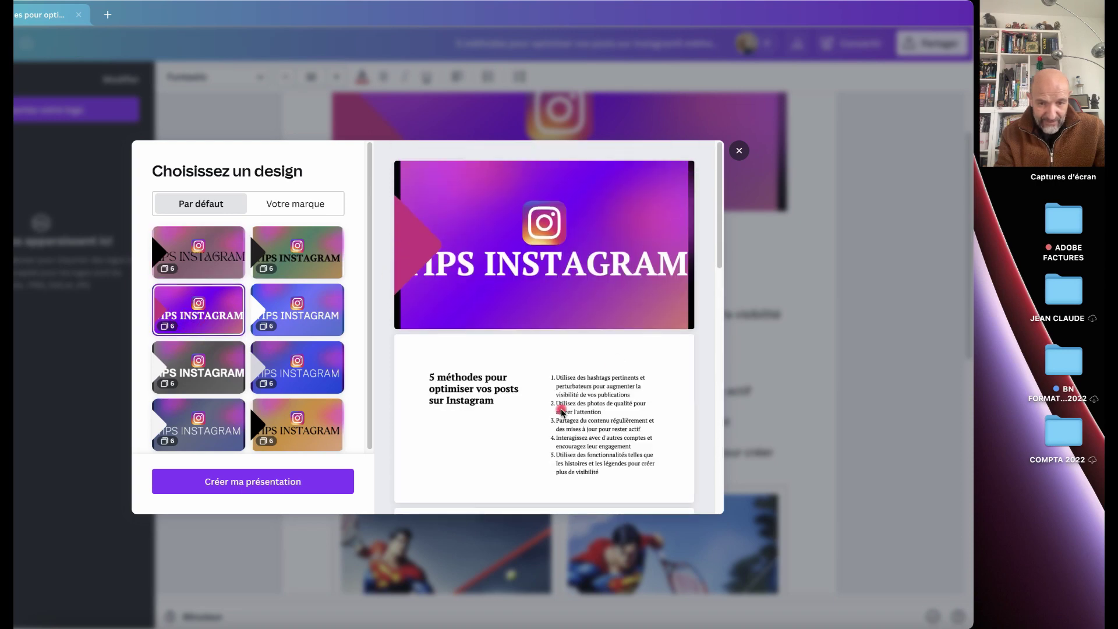
{"action": "scroll", "coordinate": [560, 412], "scroll_direction": "down", "scroll_amount": 3}
{"action": "scroll", "coordinate": [560, 413], "scroll_direction": "down", "scroll_amount": 8}
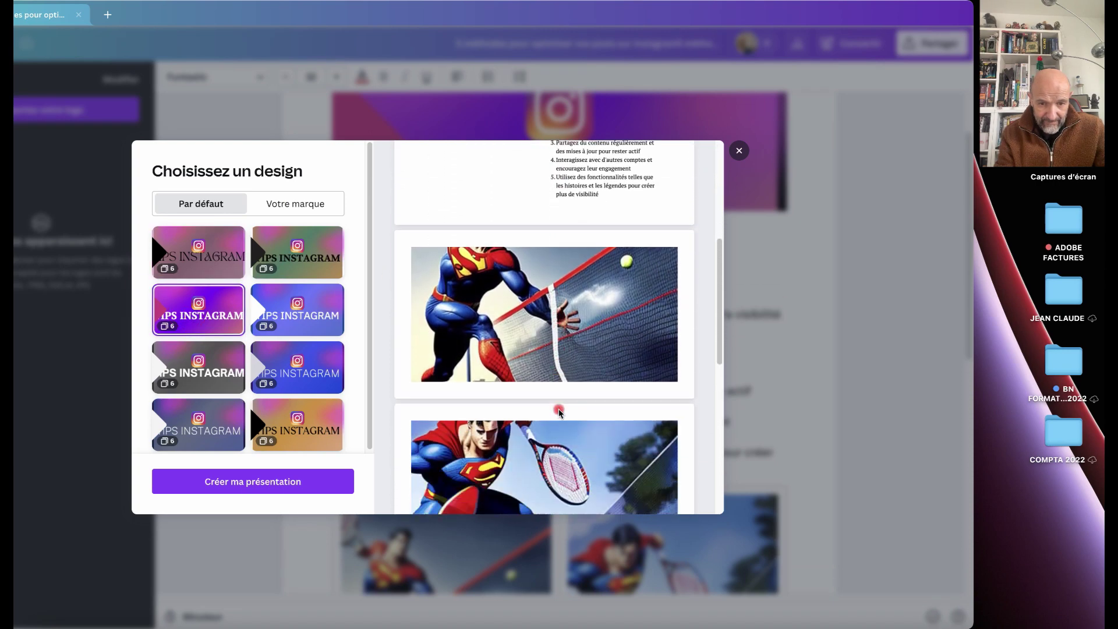
{"action": "scroll", "coordinate": [560, 413], "scroll_direction": "down", "scroll_amount": 2}
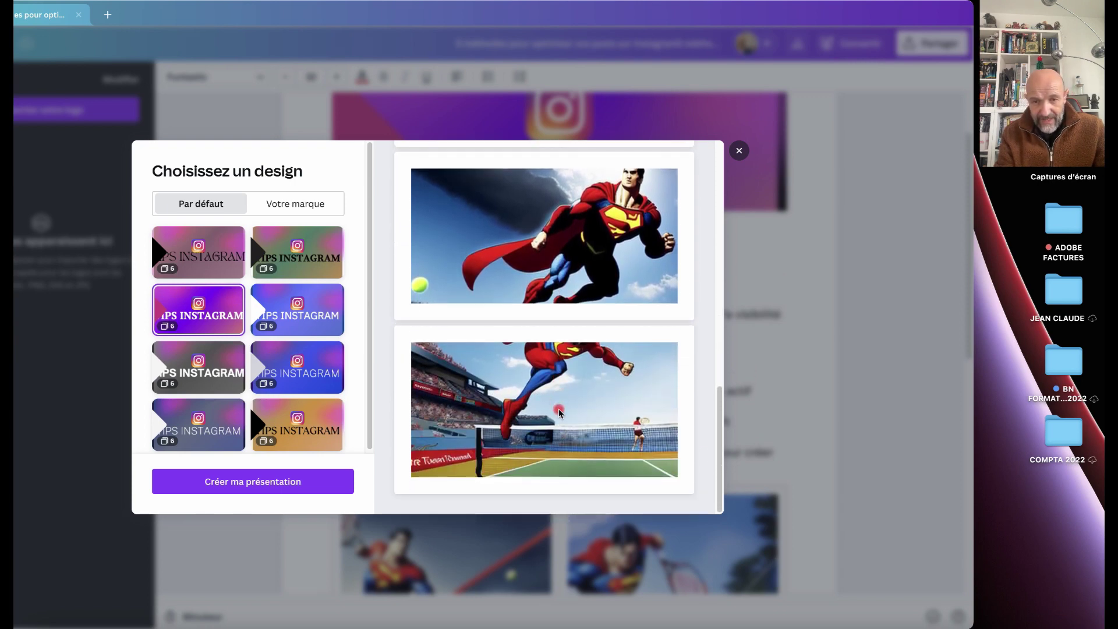
{"action": "scroll", "coordinate": [582, 305], "scroll_direction": "up", "scroll_amount": 2}
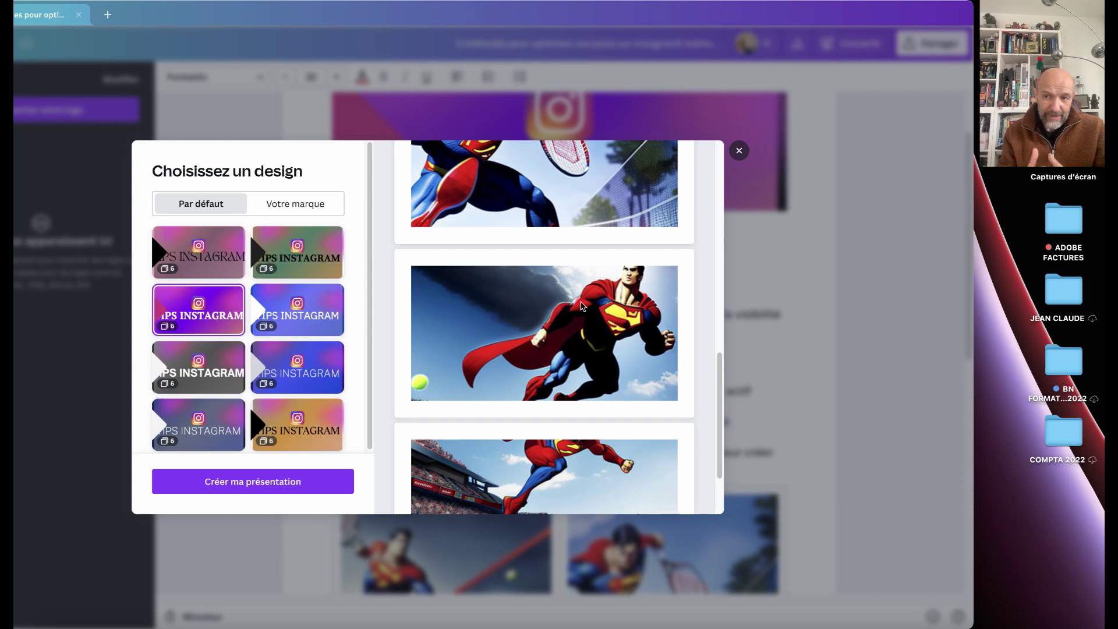
{"action": "scroll", "coordinate": [581, 305], "scroll_direction": "down", "scroll_amount": 2}
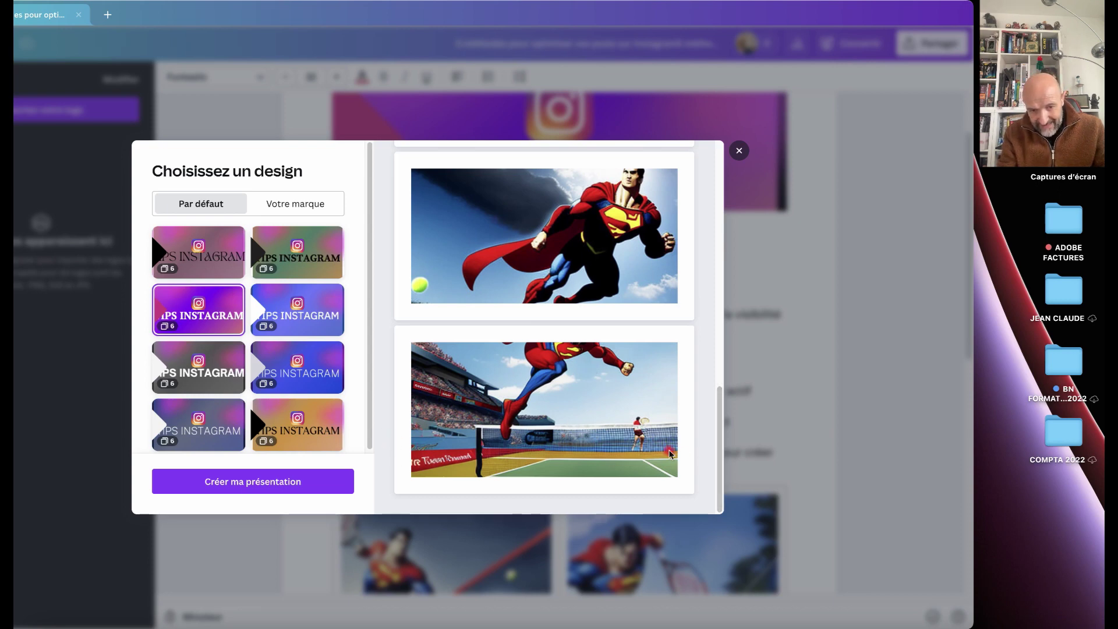
{"action": "scroll", "coordinate": [604, 363], "scroll_direction": "up", "scroll_amount": 10}
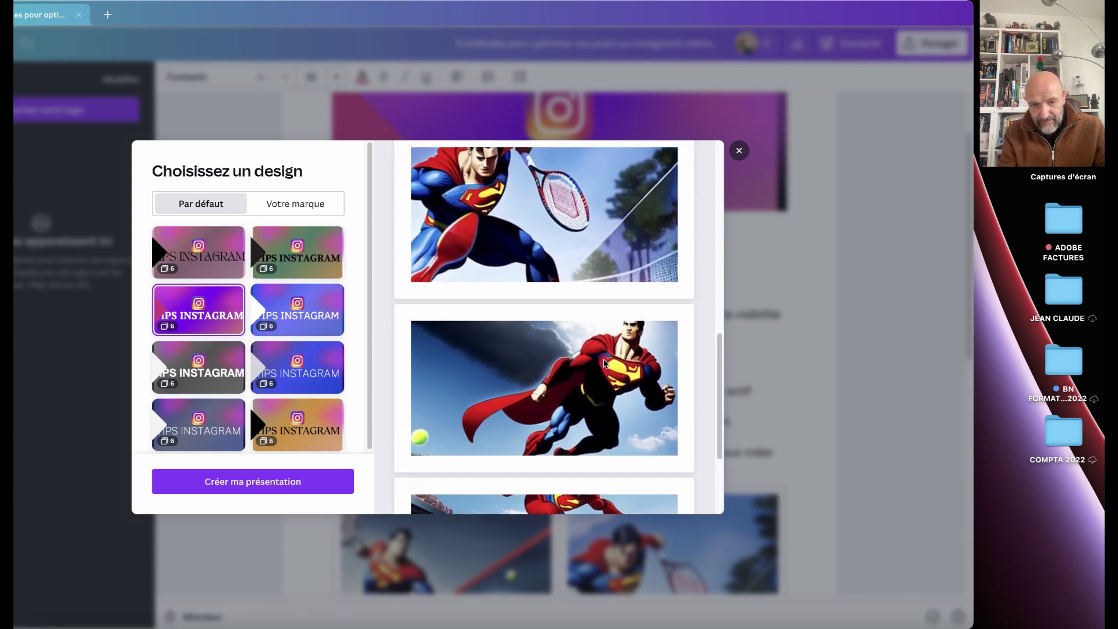
{"action": "scroll", "coordinate": [604, 363], "scroll_direction": "up", "scroll_amount": 1}
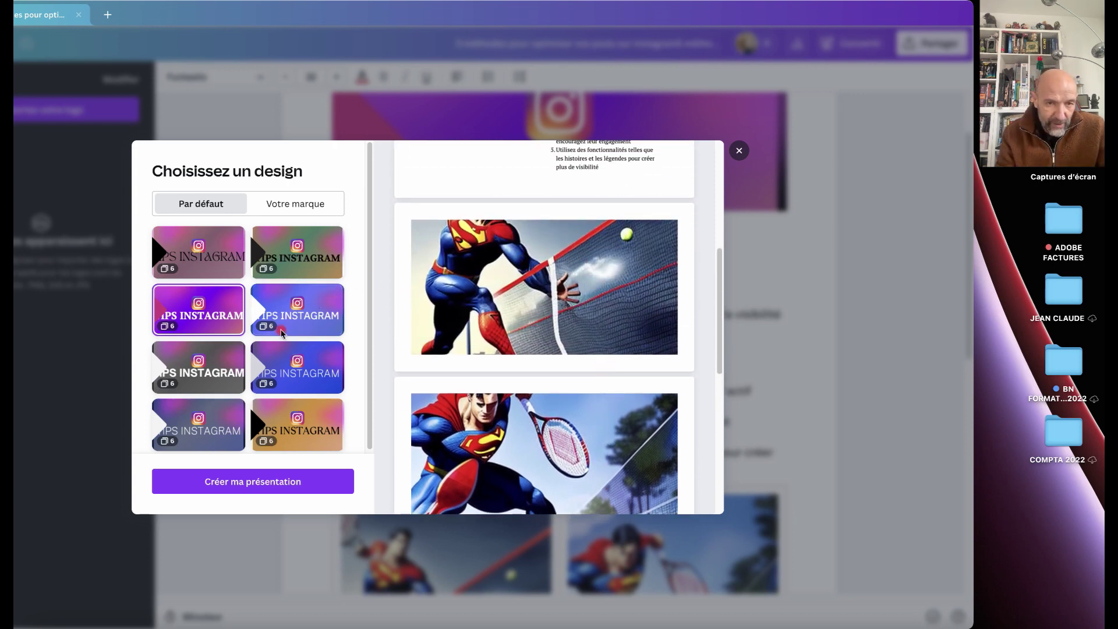
{"action": "scroll", "coordinate": [288, 362], "scroll_direction": "down", "scroll_amount": 1}
{"action": "scroll", "coordinate": [288, 362], "scroll_direction": "up", "scroll_amount": 1}
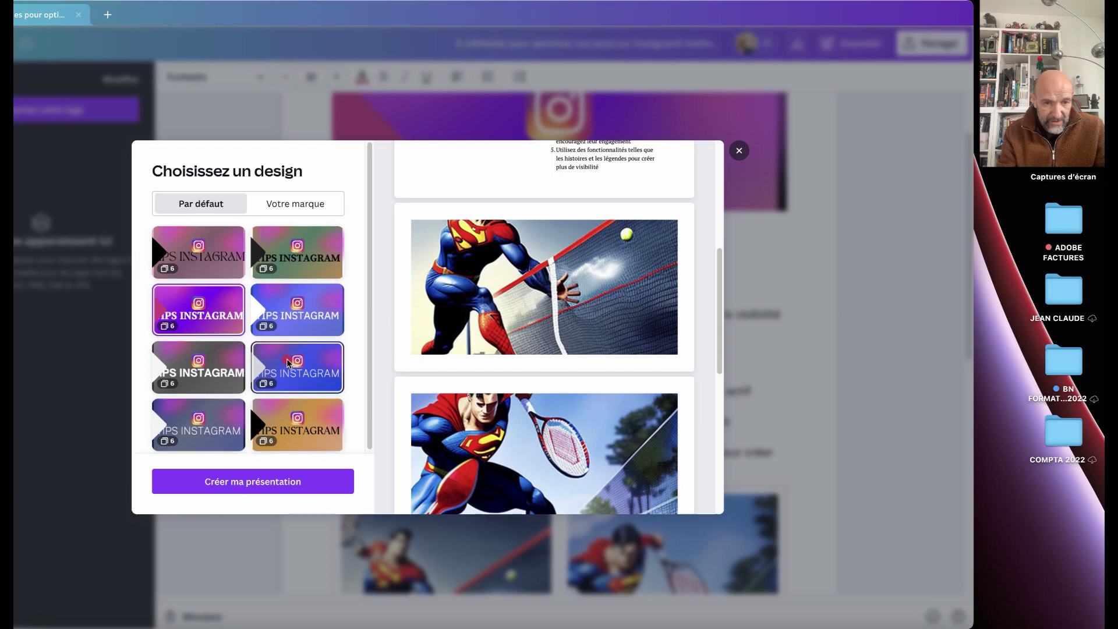
{"action": "left_click", "coordinate": [284, 483]}
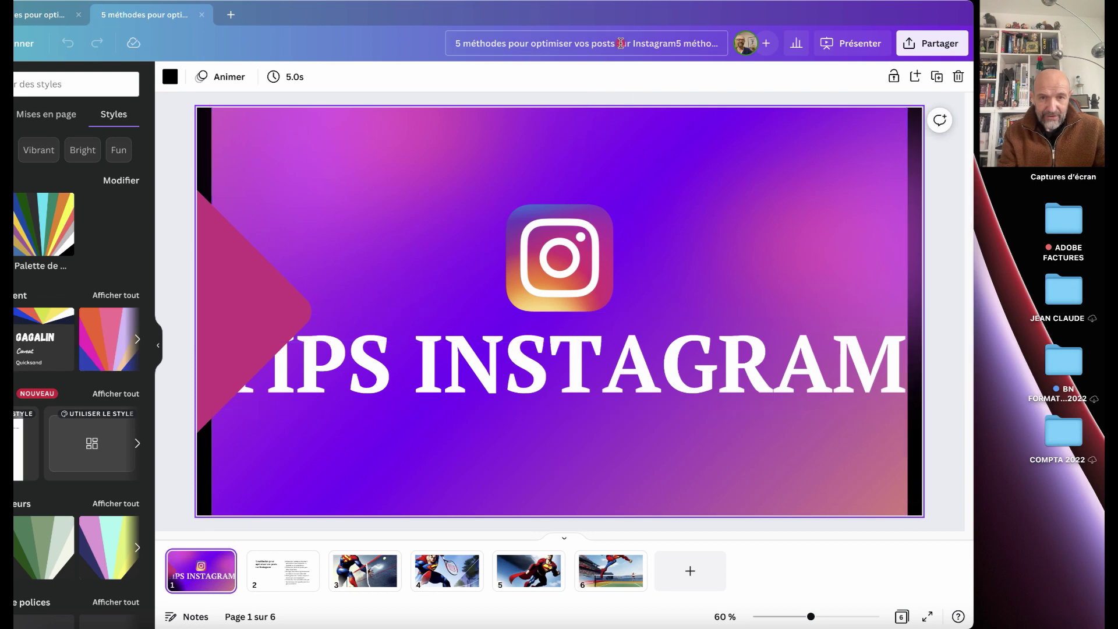
- Bring the TIPS INSTAGRAM title on slide 1 to the front and scale it down slightly
{"action": "left_click_drag", "start_coordinate": [330, 15], "coordinate": [470, 16]}
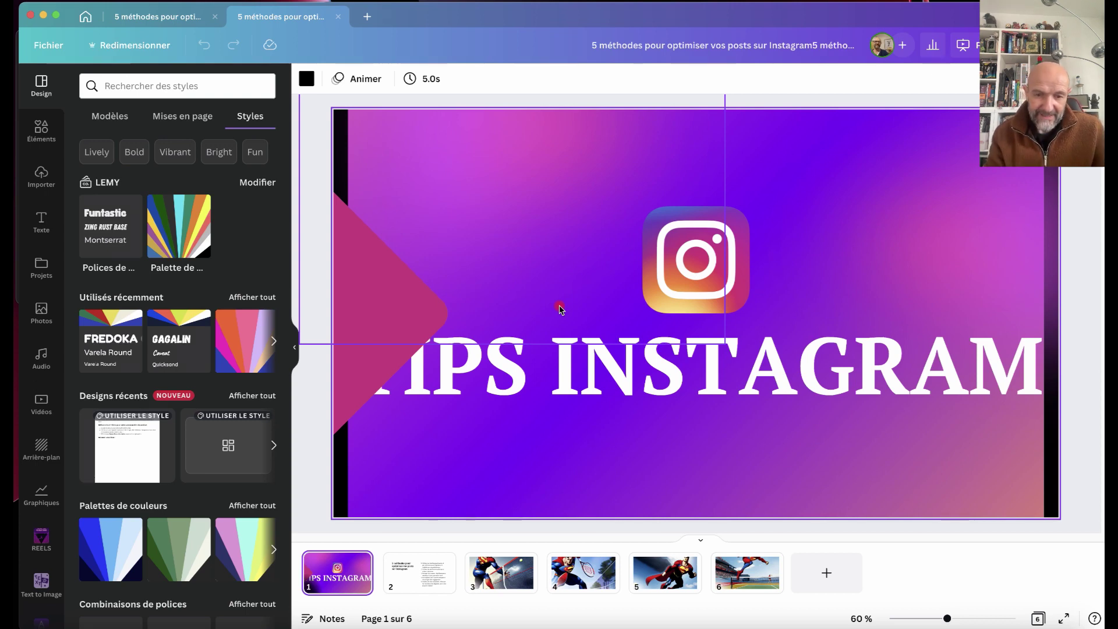
{"action": "left_click", "coordinate": [607, 380]}
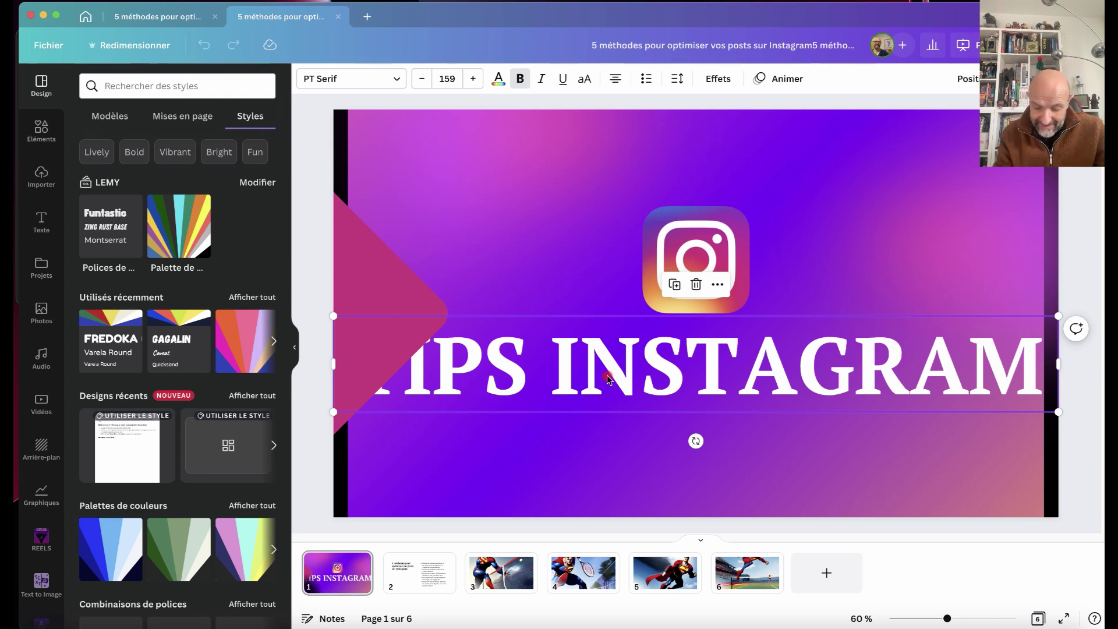
{"action": "right_click", "coordinate": [608, 380]}
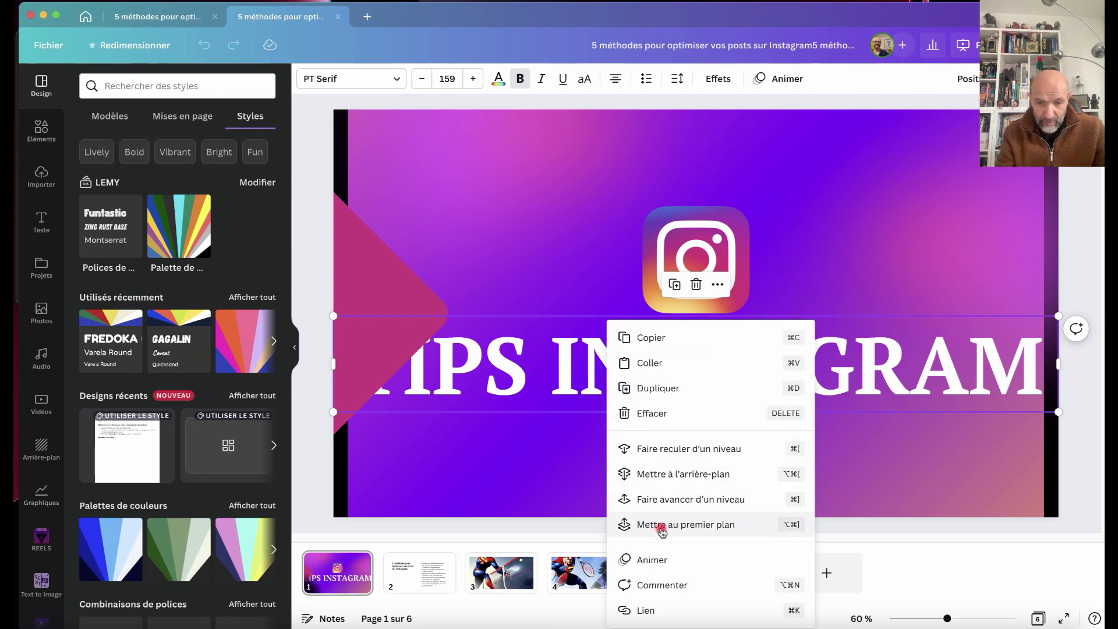
{"action": "left_click", "coordinate": [664, 546]}
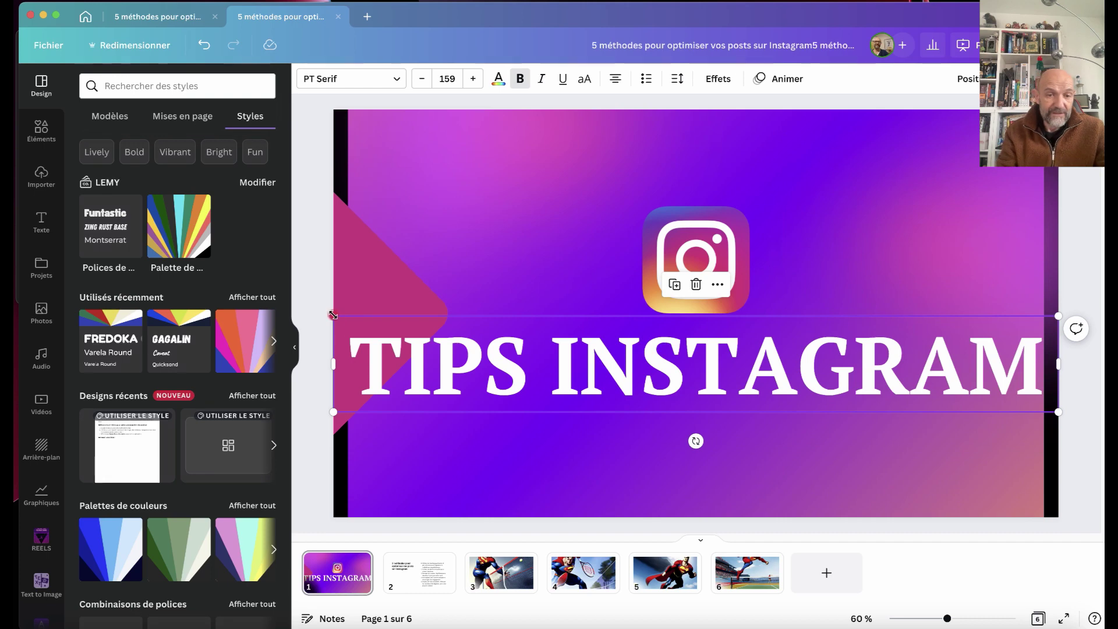
{"action": "left_click_drag", "start_coordinate": [332, 315], "coordinate": [359, 328]}
- Set the background of slide 2 to the magenta from the Instagram logo's photo colours
{"action": "left_click", "coordinate": [421, 562]}
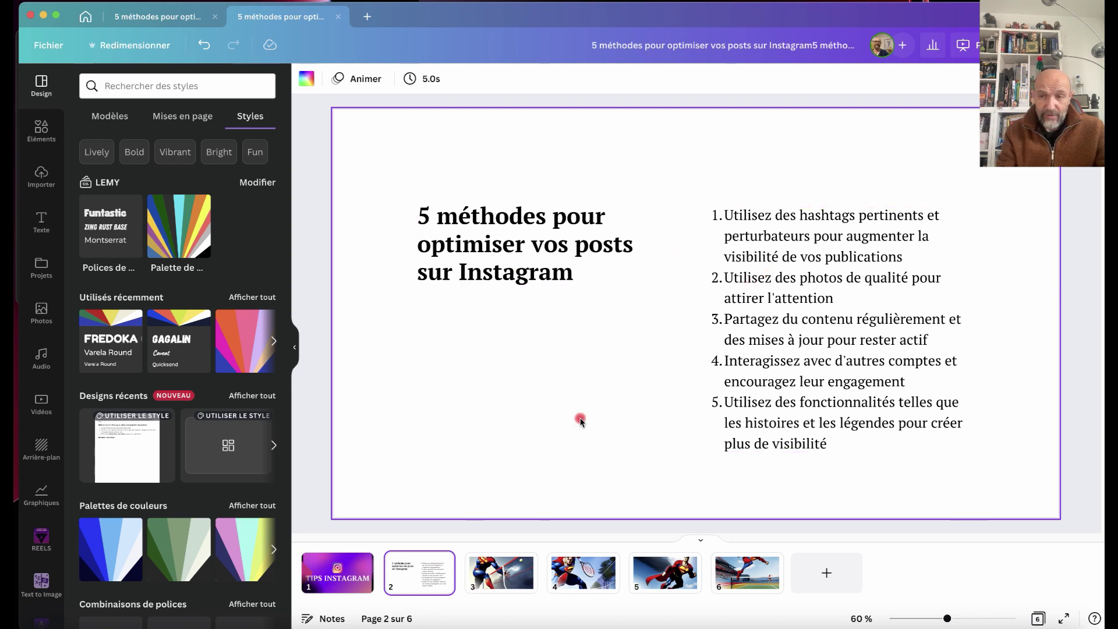
{"action": "left_click", "coordinate": [361, 480]}
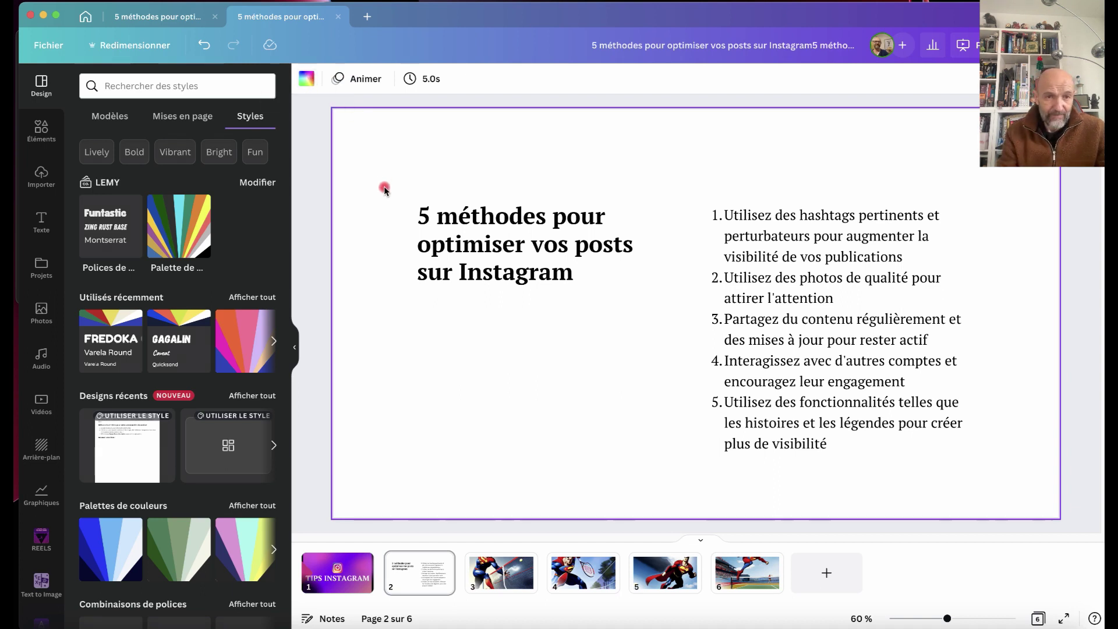
{"action": "left_click", "coordinate": [307, 78]}
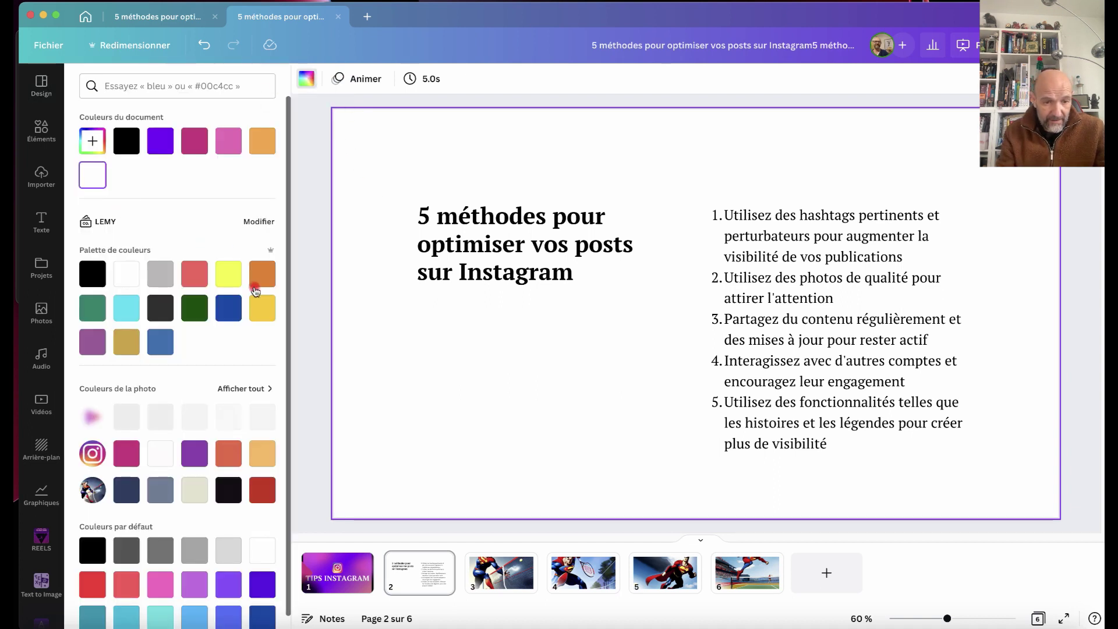
{"action": "scroll", "coordinate": [197, 485], "scroll_direction": "down", "scroll_amount": 2}
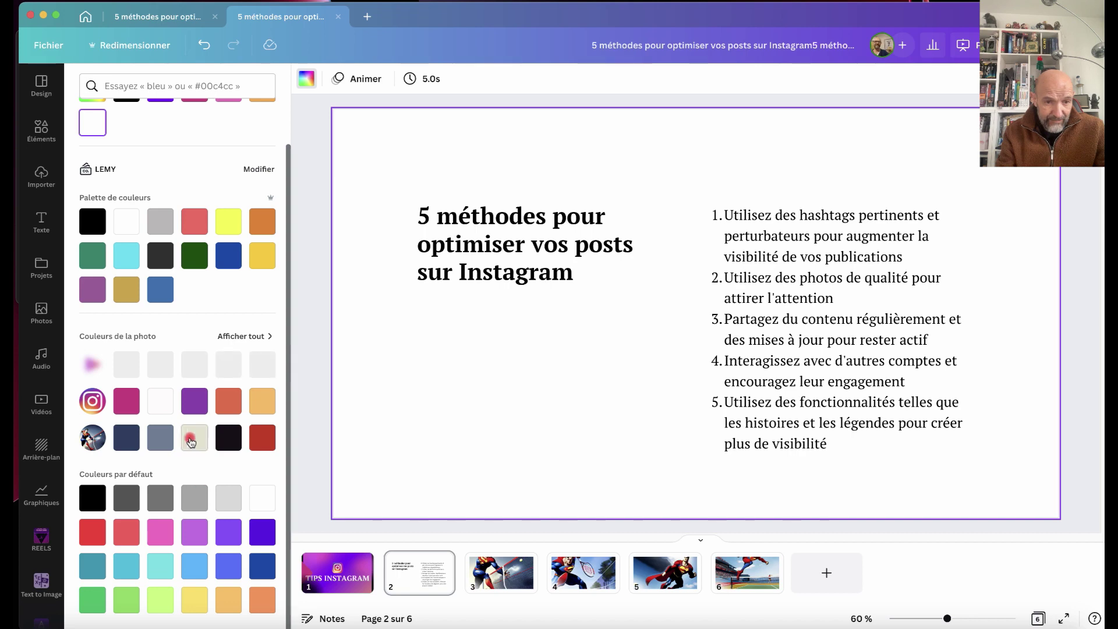
{"action": "left_click", "coordinate": [125, 403]}
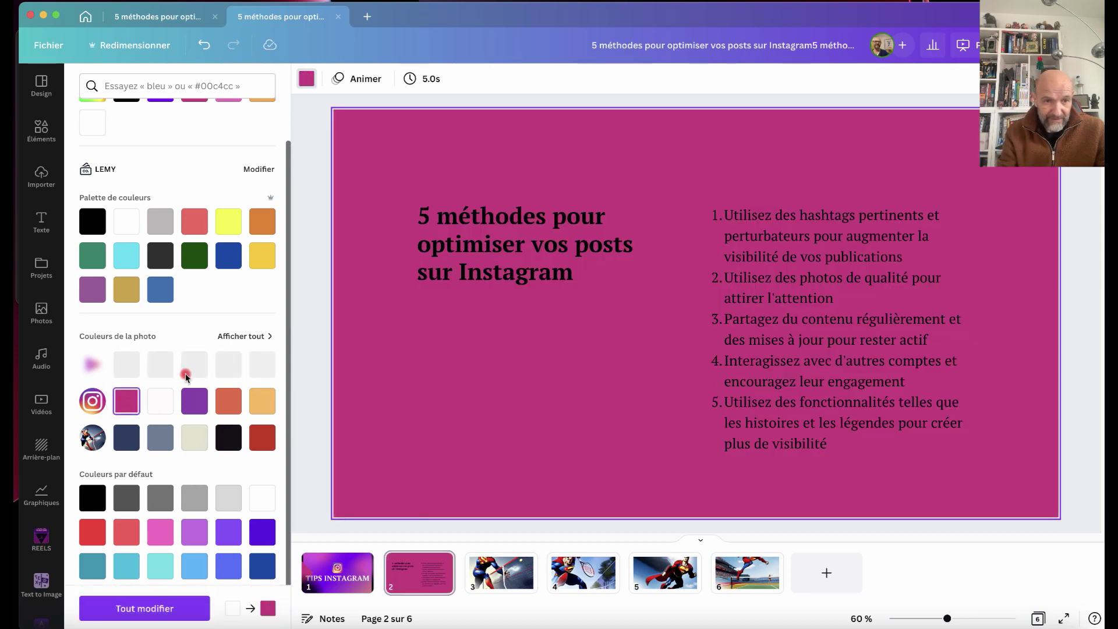
{"action": "scroll", "coordinate": [186, 376], "scroll_direction": "up", "scroll_amount": 1}
{"action": "left_click", "coordinate": [349, 148]}
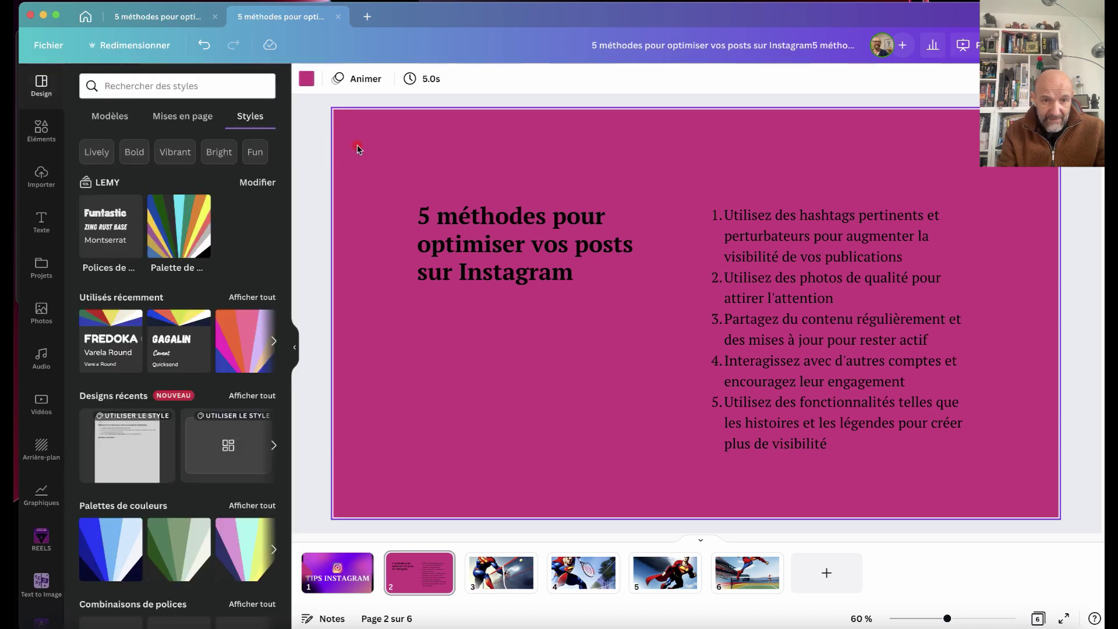
- Try the recently used pink and violet palette on slide 2, and apply the Fredoka and Varela Round style instead
{"action": "left_click", "coordinate": [232, 345]}
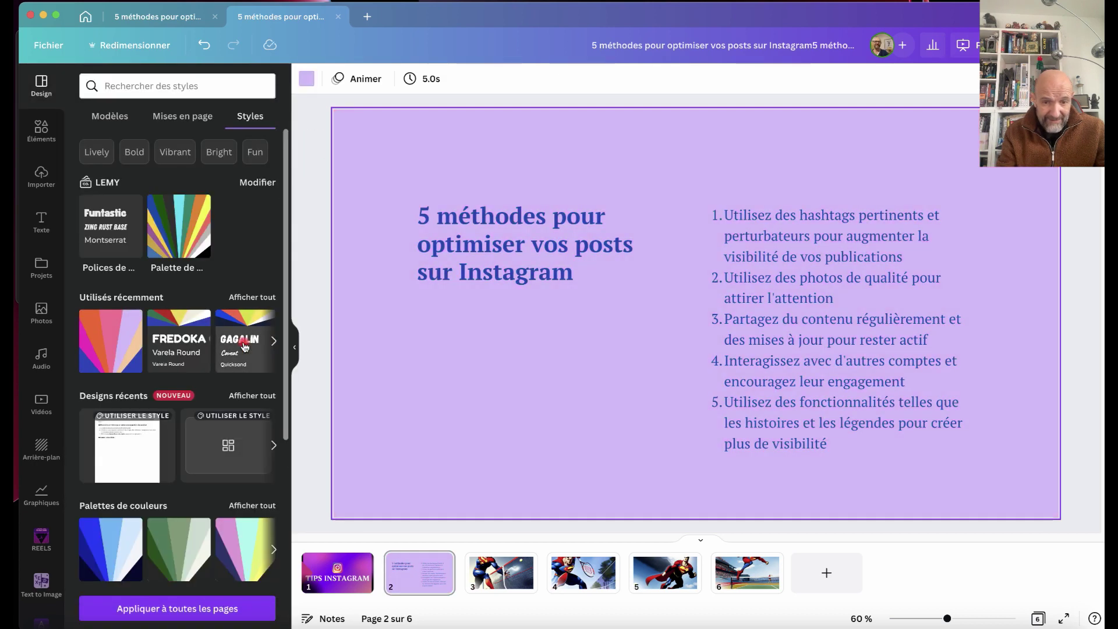
{"action": "left_click", "coordinate": [181, 342]}
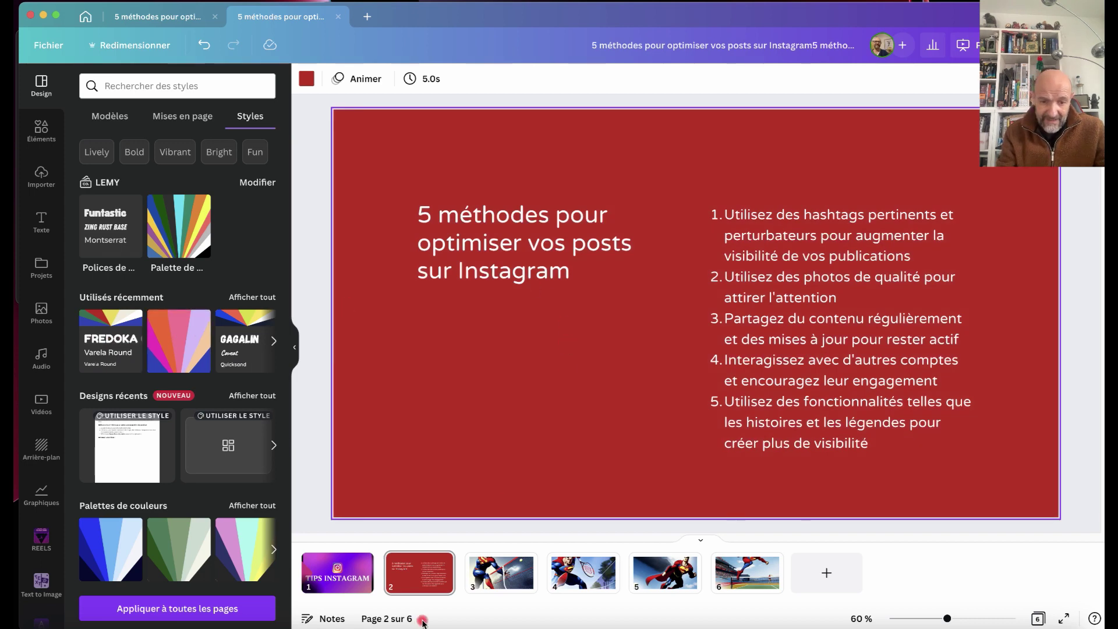
- Move the Superman image on slide 3 down and extend its crop upward to include the head and racket
{"action": "left_click", "coordinate": [512, 582]}
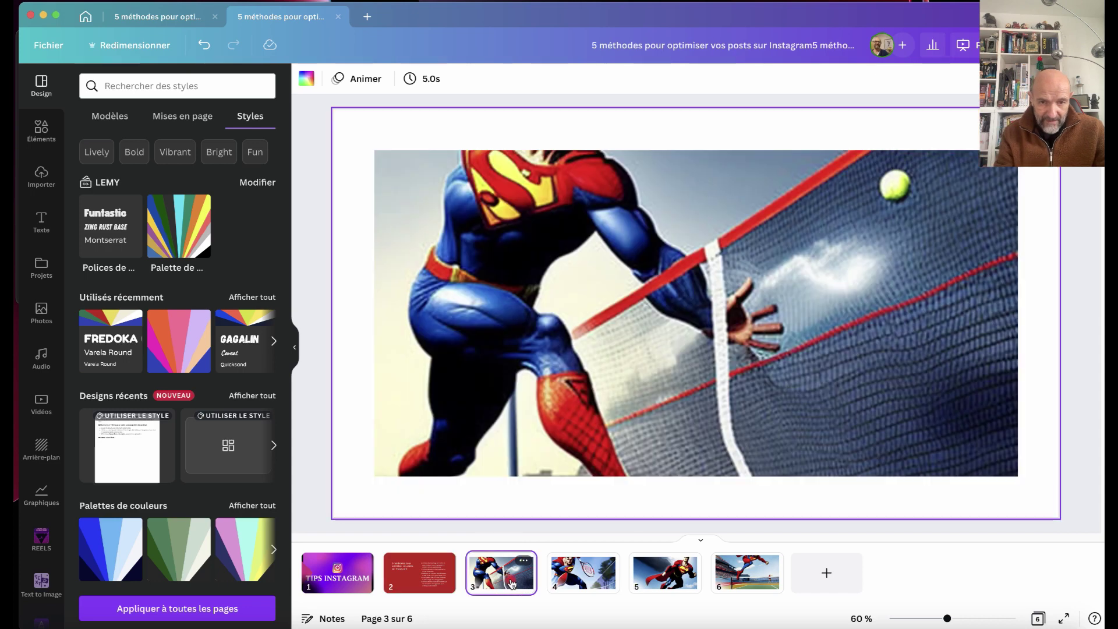
{"action": "left_click", "coordinate": [584, 284]}
{"action": "mouse_move", "coordinate": [584, 285]}
{"action": "left_mouse_down"}
{"action": "mouse_move", "coordinate": [582, 301]}
{"action": "mouse_move", "coordinate": [581, 286]}
{"action": "left_mouse_up"}
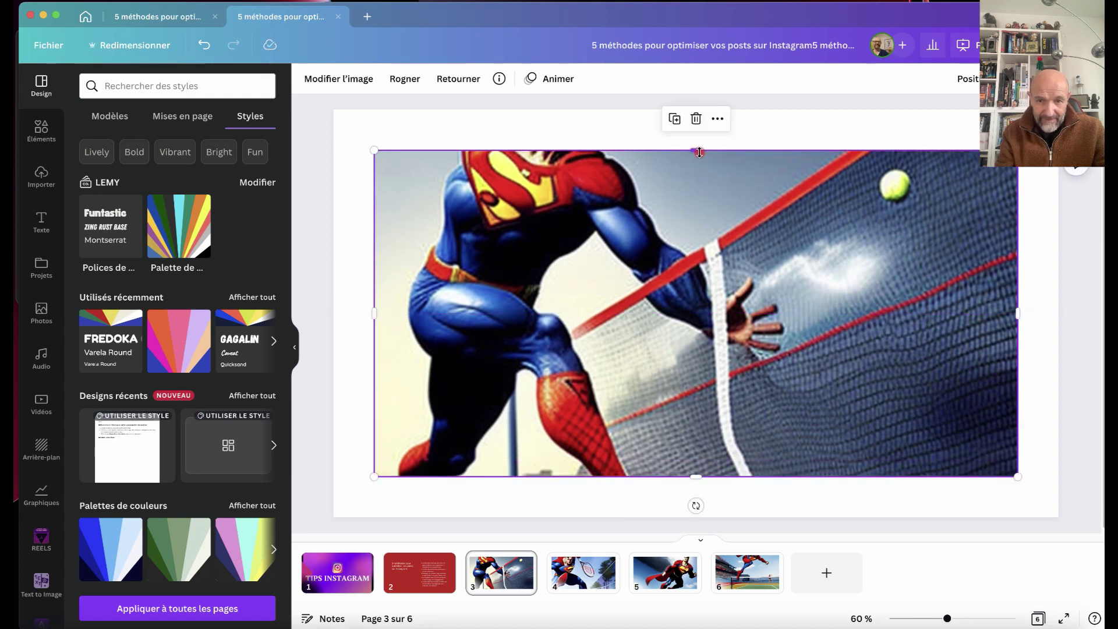
{"action": "left_click_drag", "start_coordinate": [699, 152], "coordinate": [700, 119]}
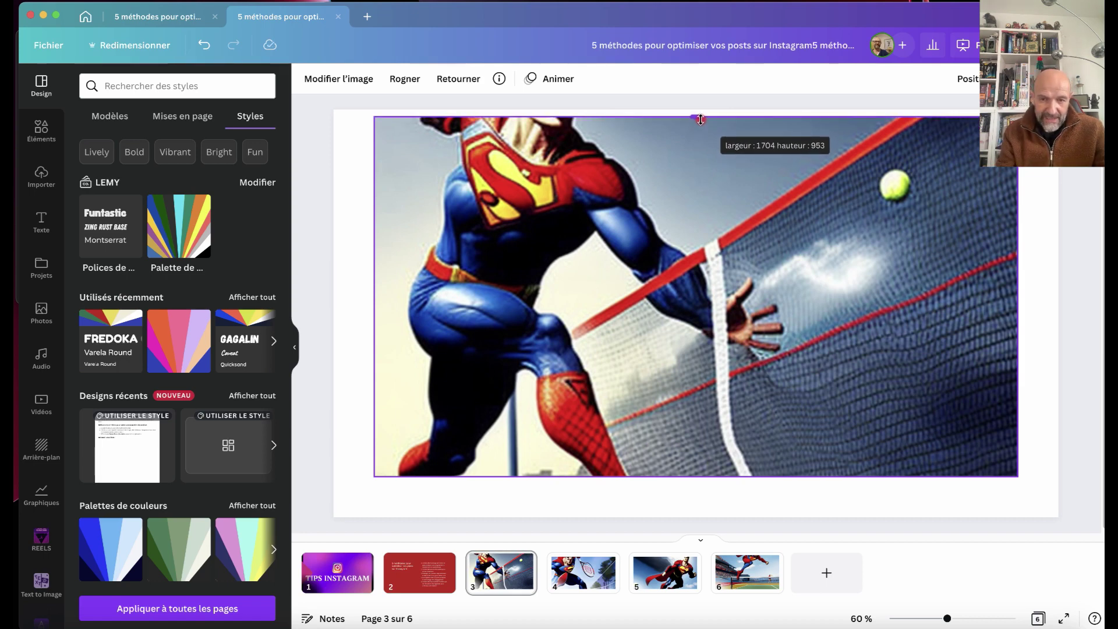
{"action": "left_click_drag", "start_coordinate": [701, 120], "coordinate": [701, 117]}
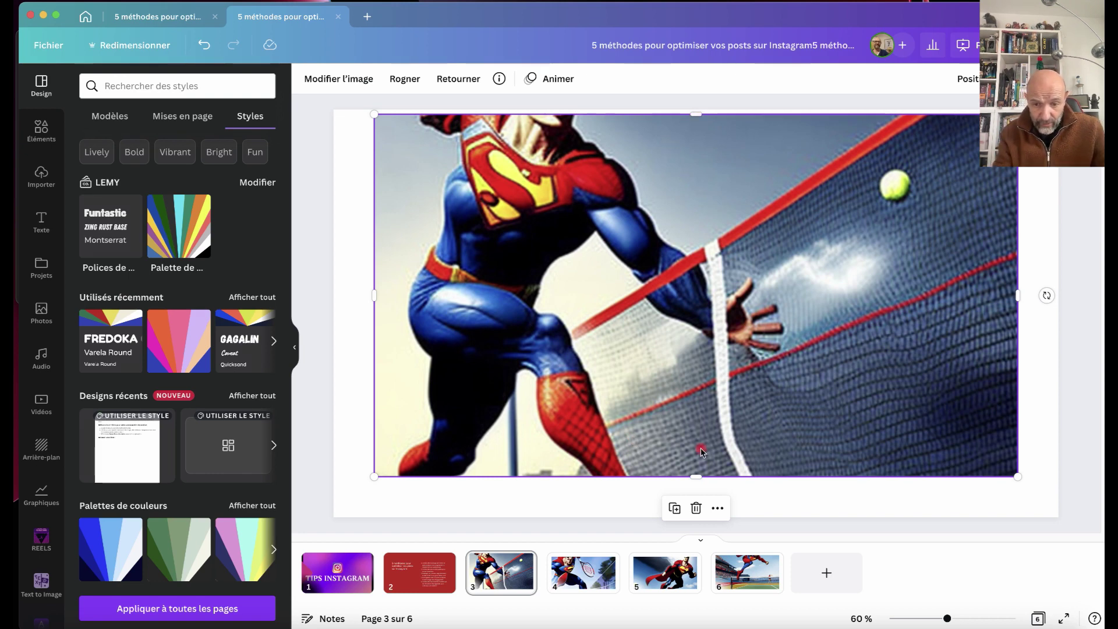
{"action": "left_click_drag", "start_coordinate": [659, 349], "coordinate": [658, 413]}
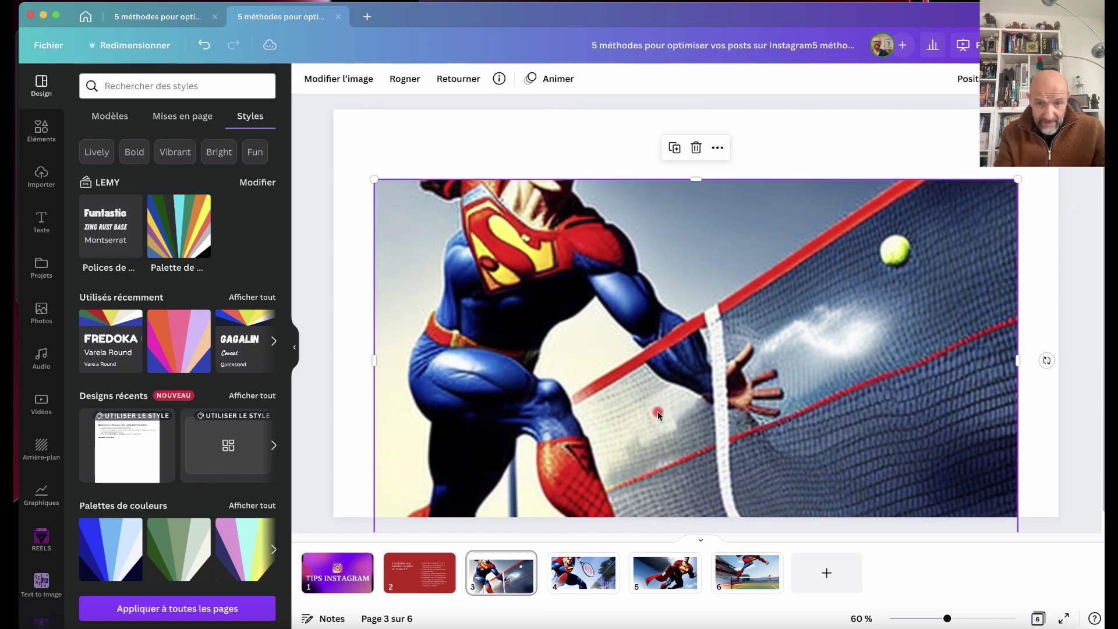
{"action": "left_click_drag", "start_coordinate": [700, 181], "coordinate": [700, 114]}
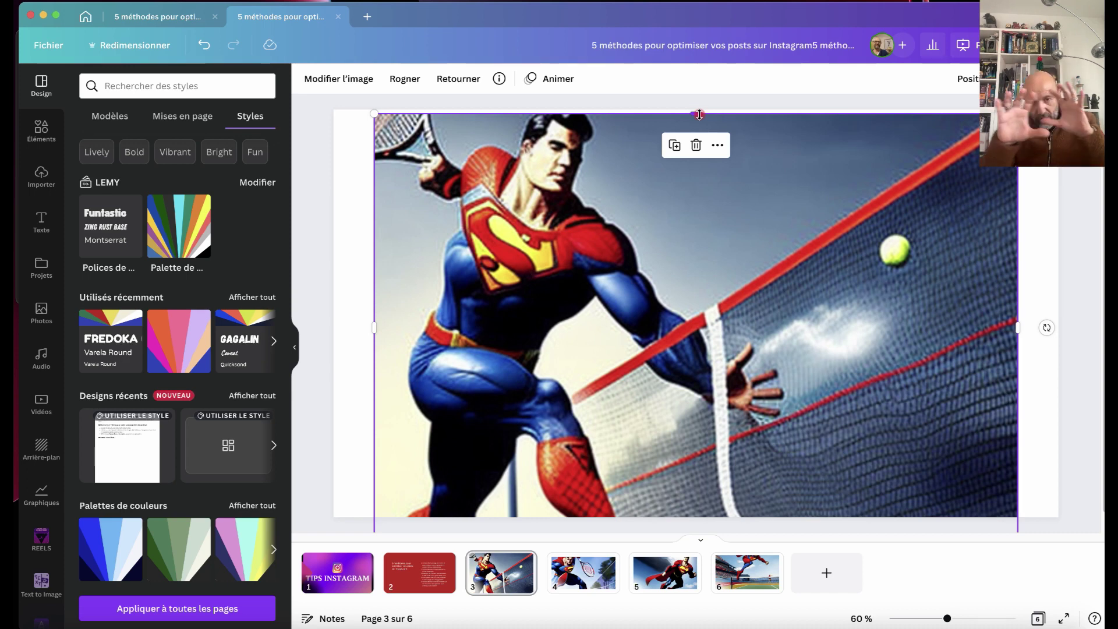
{"action": "left_click", "coordinate": [848, 153]}
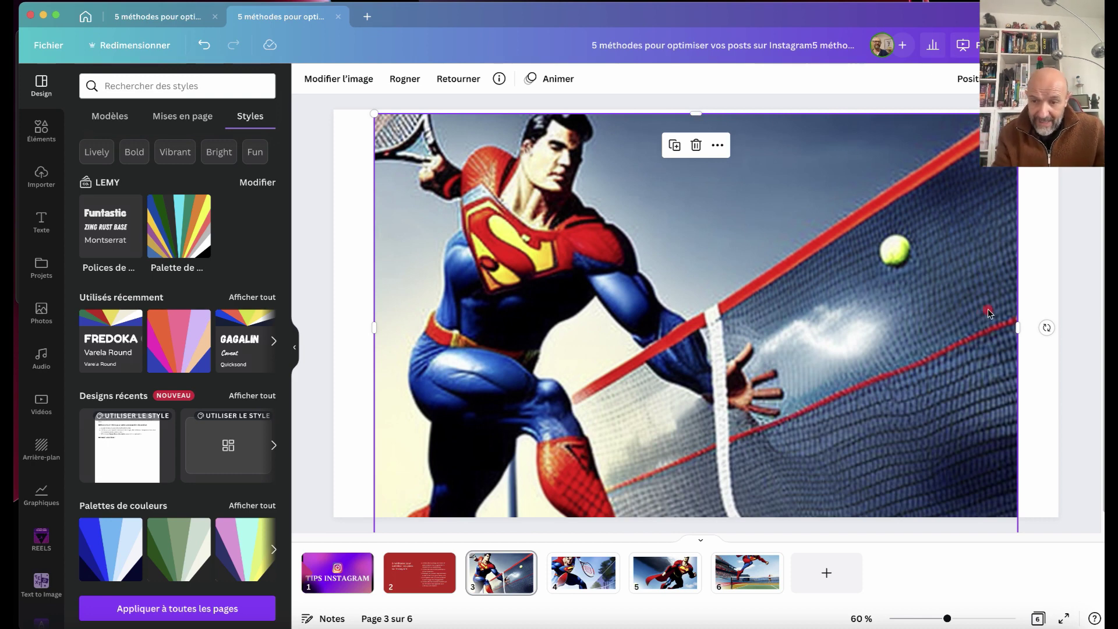
- Widen the slide 3 image to both side edges, shift it down slightly and extend it to the slide's upper edge
{"action": "left_click_drag", "start_coordinate": [1017, 329], "coordinate": [1055, 333]}
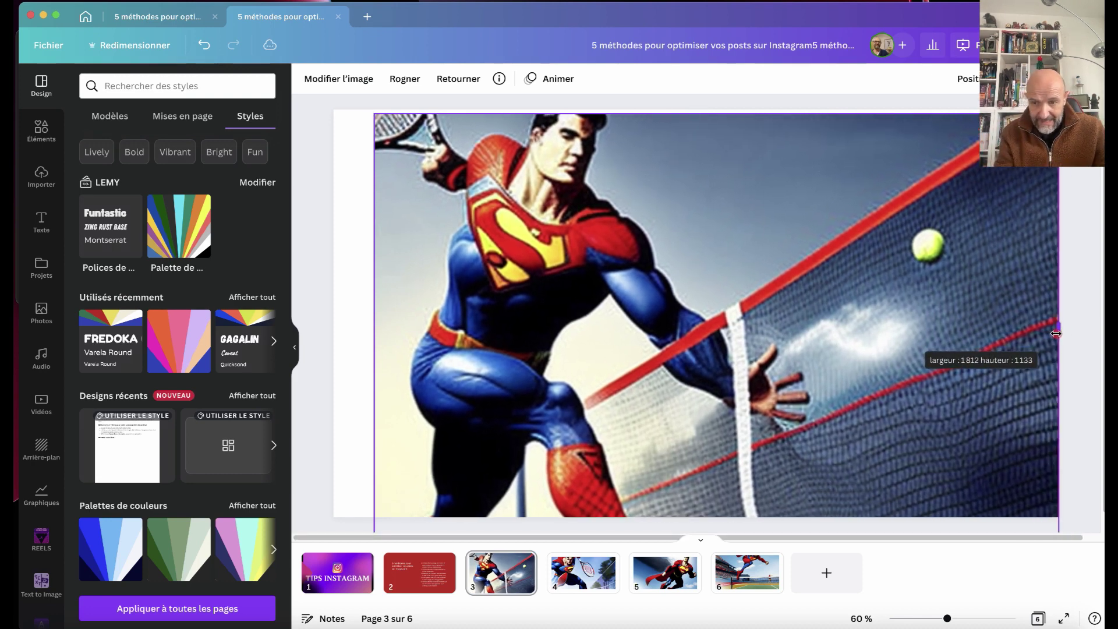
{"action": "left_click_drag", "start_coordinate": [374, 327], "coordinate": [334, 327]}
{"action": "left_click_drag", "start_coordinate": [568, 231], "coordinate": [567, 262]}
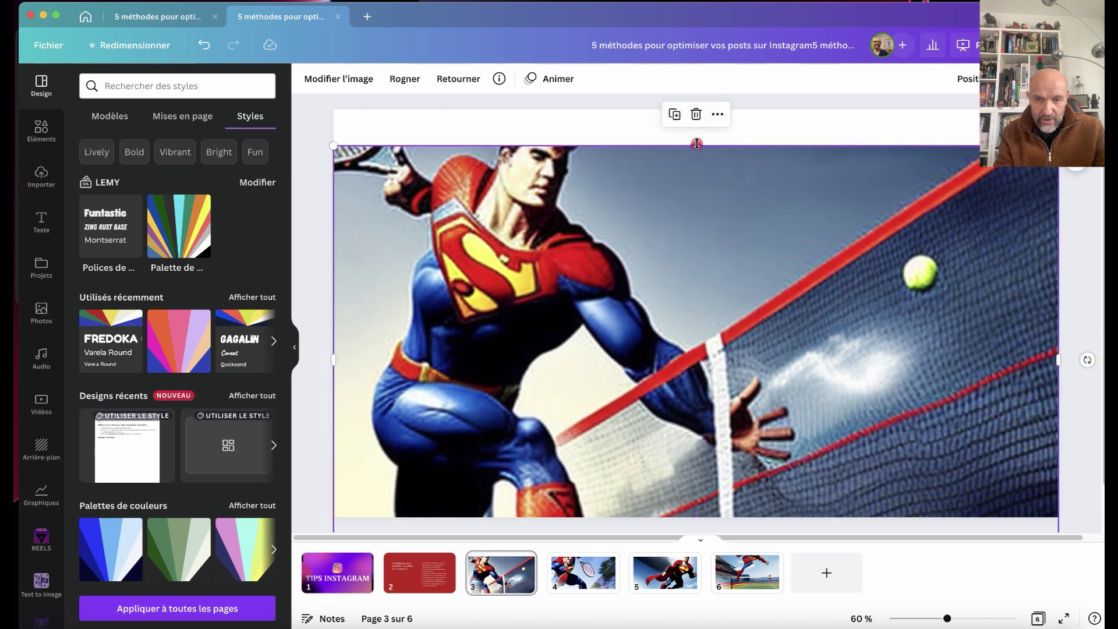
{"action": "left_click_drag", "start_coordinate": [697, 143], "coordinate": [696, 110]}
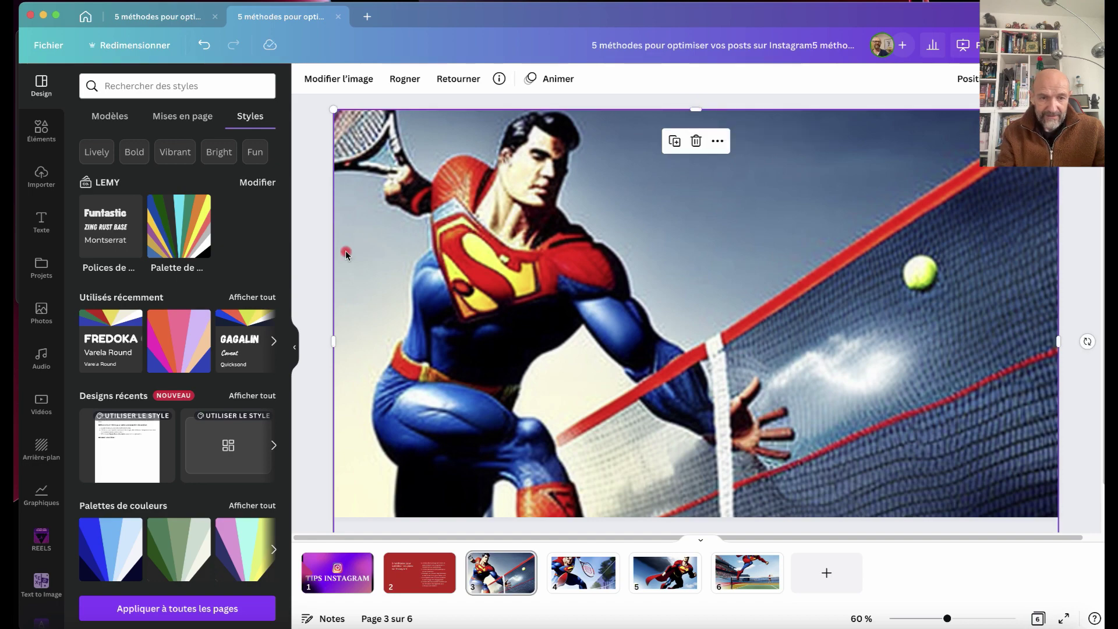
{"action": "left_click", "coordinate": [314, 250]}
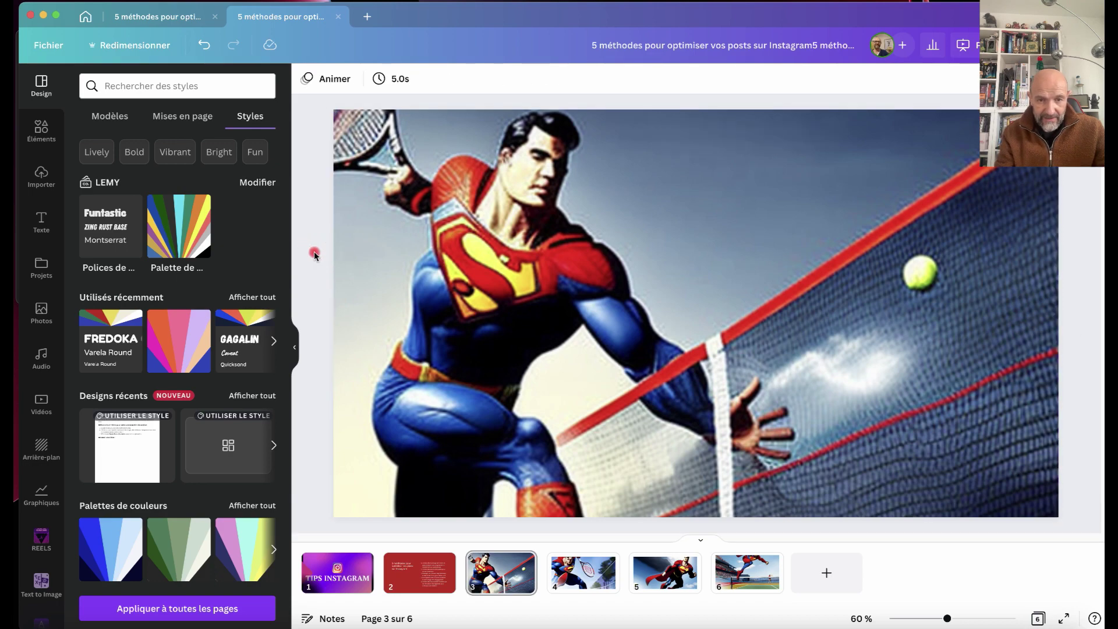
- Extend the Superman racket image on slide 4 to all four edges so it fills the slide at 1920 × 1080
{"action": "left_click", "coordinate": [582, 574]}
{"action": "left_click", "coordinate": [676, 229]}
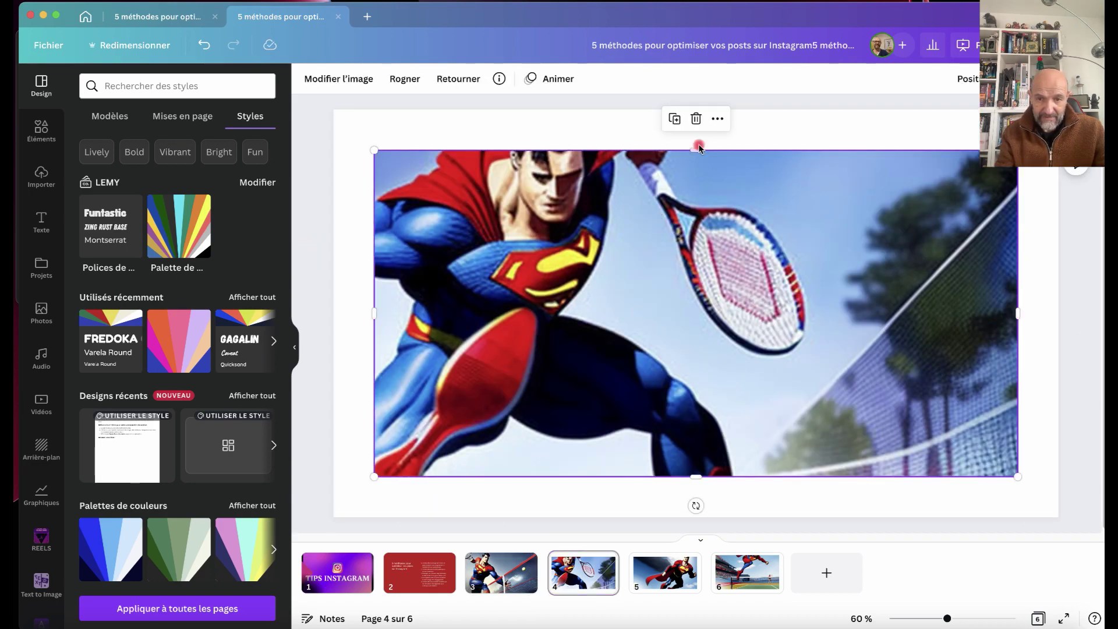
{"action": "left_click_drag", "start_coordinate": [696, 150], "coordinate": [698, 109]}
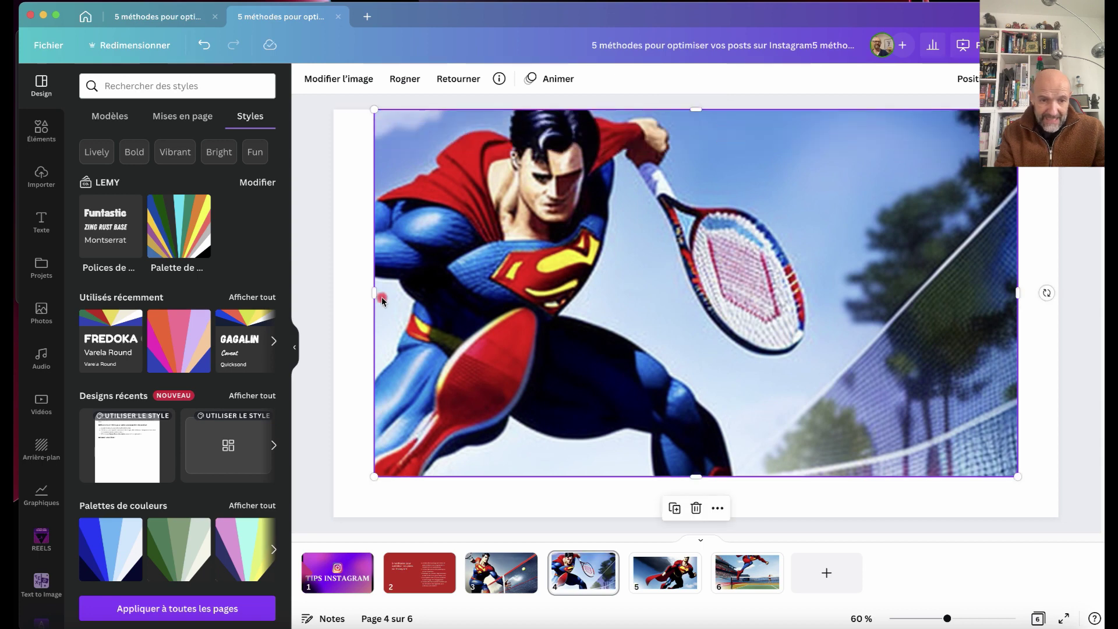
{"action": "left_click_drag", "start_coordinate": [373, 293], "coordinate": [336, 293]}
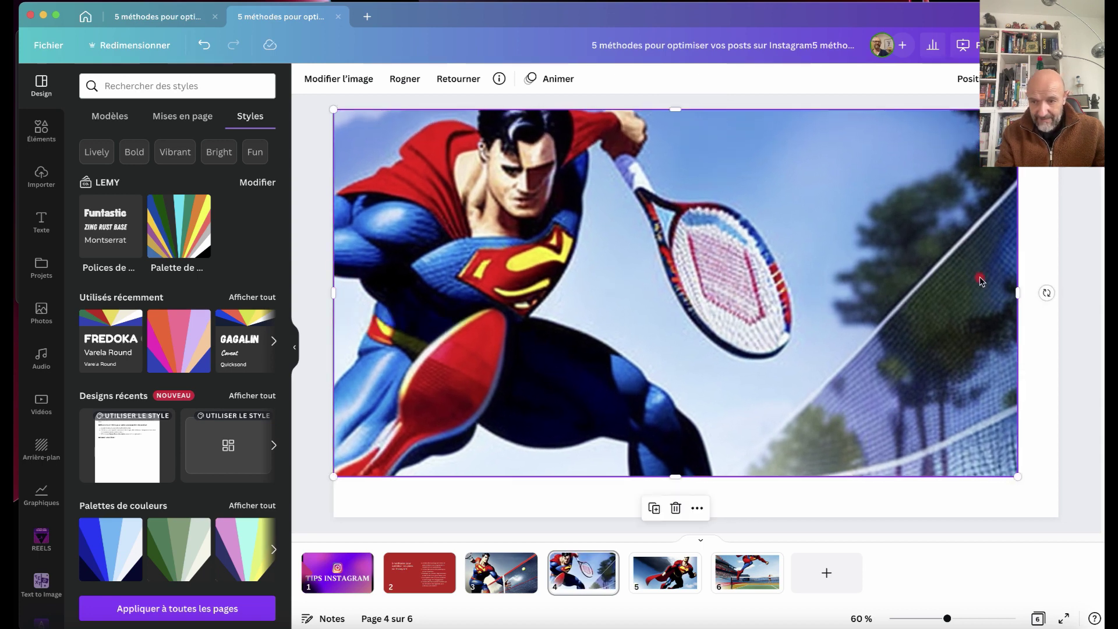
{"action": "left_click_drag", "start_coordinate": [1016, 289], "coordinate": [1058, 292]}
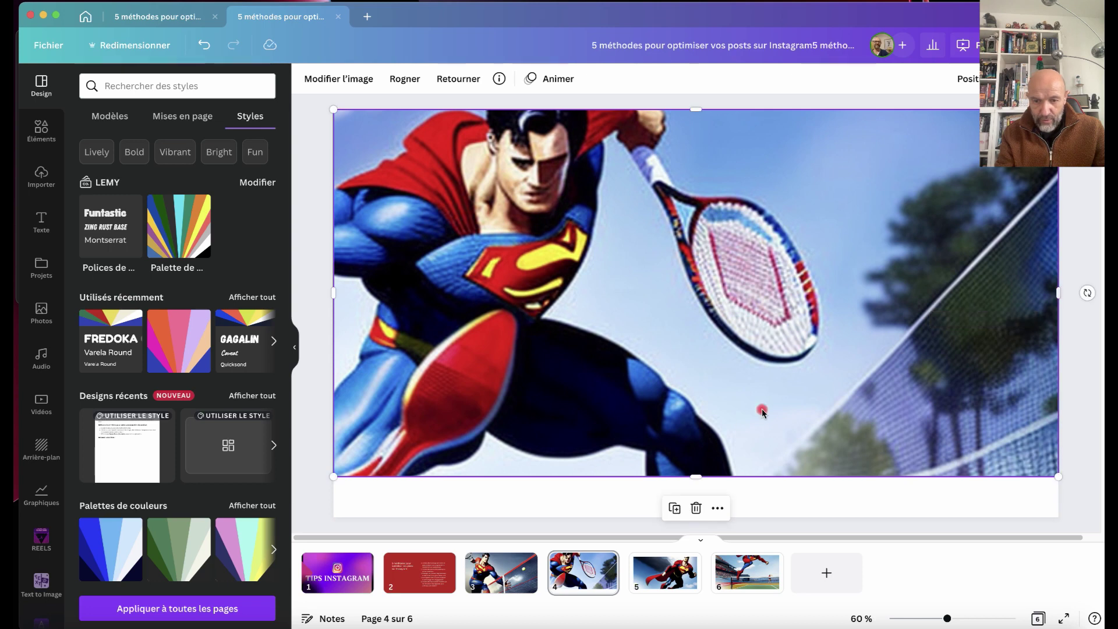
{"action": "left_click_drag", "start_coordinate": [696, 476], "coordinate": [696, 516]}
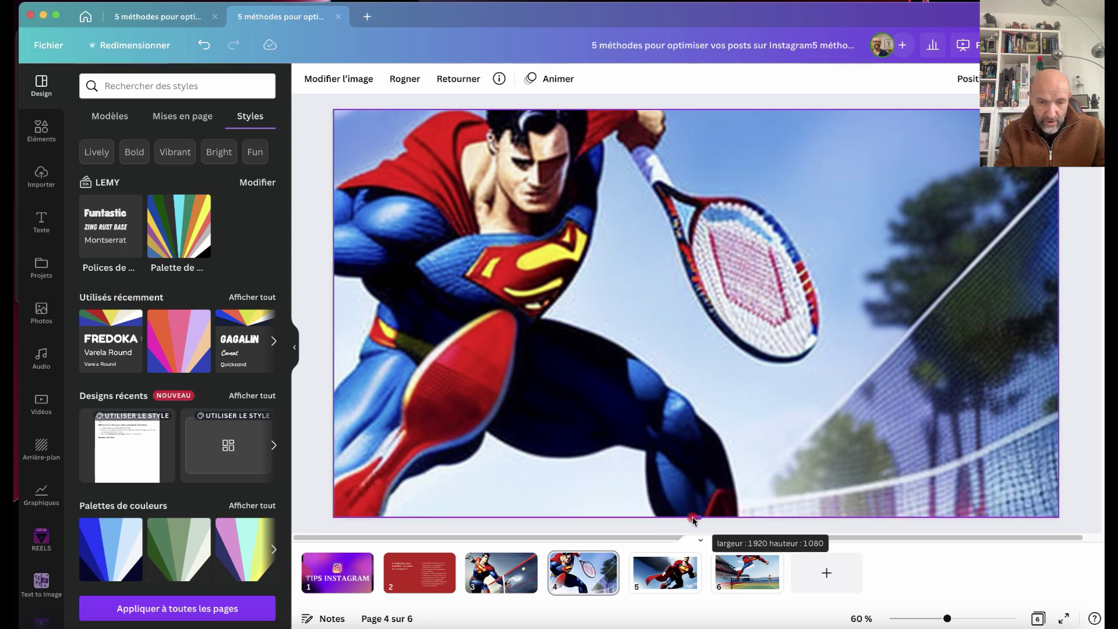
- Stretch the flying Superman image on slide 5 to all four edges so it covers the whole slide
{"action": "left_click", "coordinate": [638, 584]}
{"action": "left_click", "coordinate": [707, 170]}
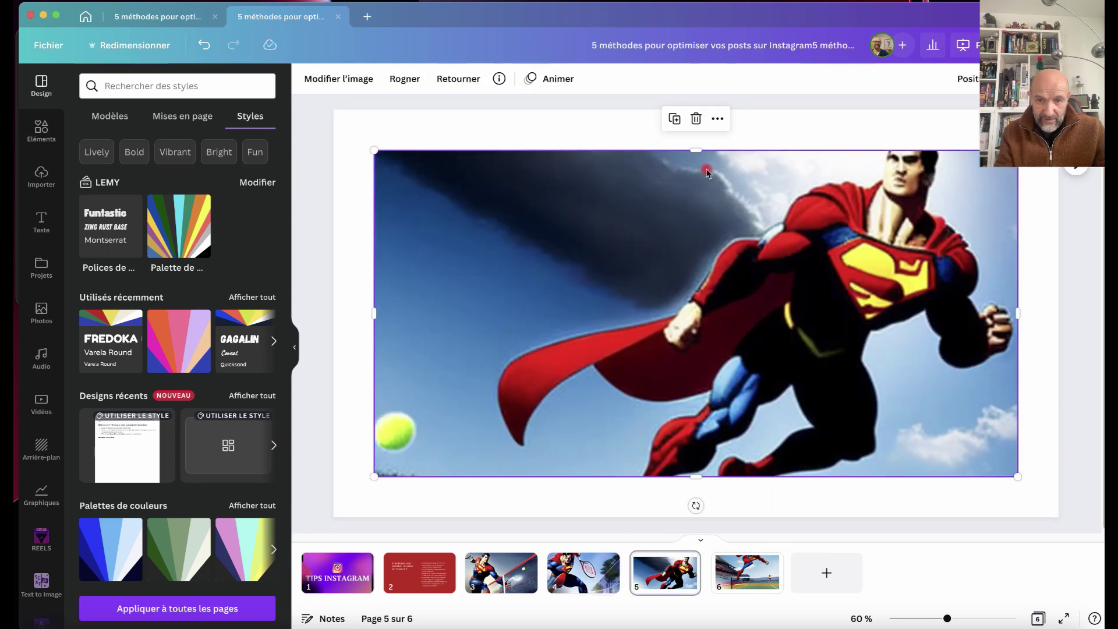
{"action": "left_click_drag", "start_coordinate": [699, 150], "coordinate": [696, 109]}
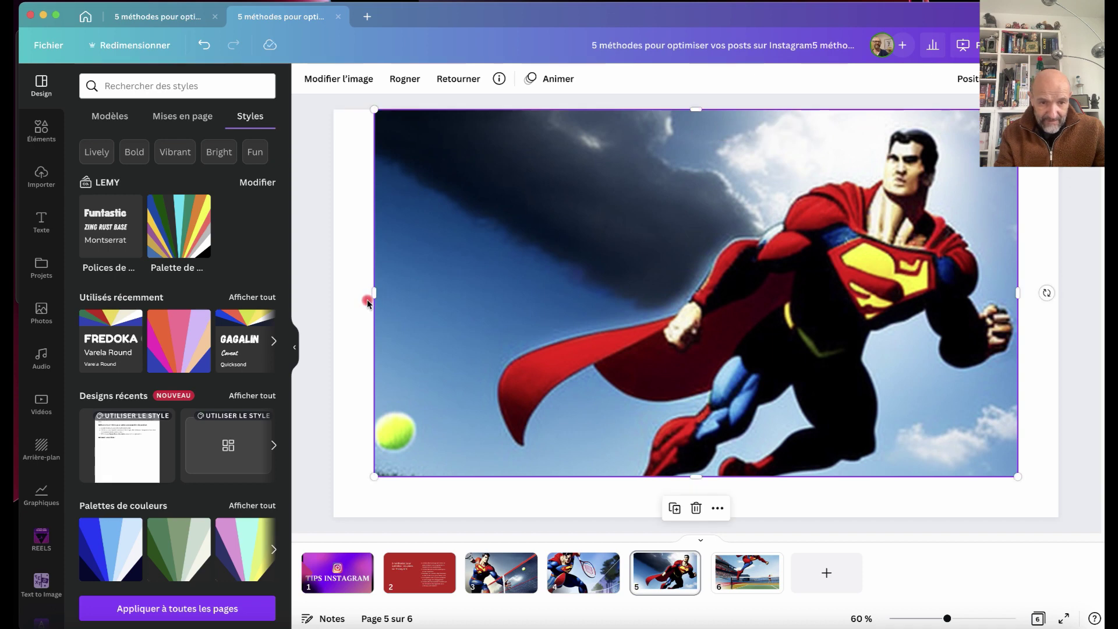
{"action": "left_click_drag", "start_coordinate": [371, 296], "coordinate": [333, 294]}
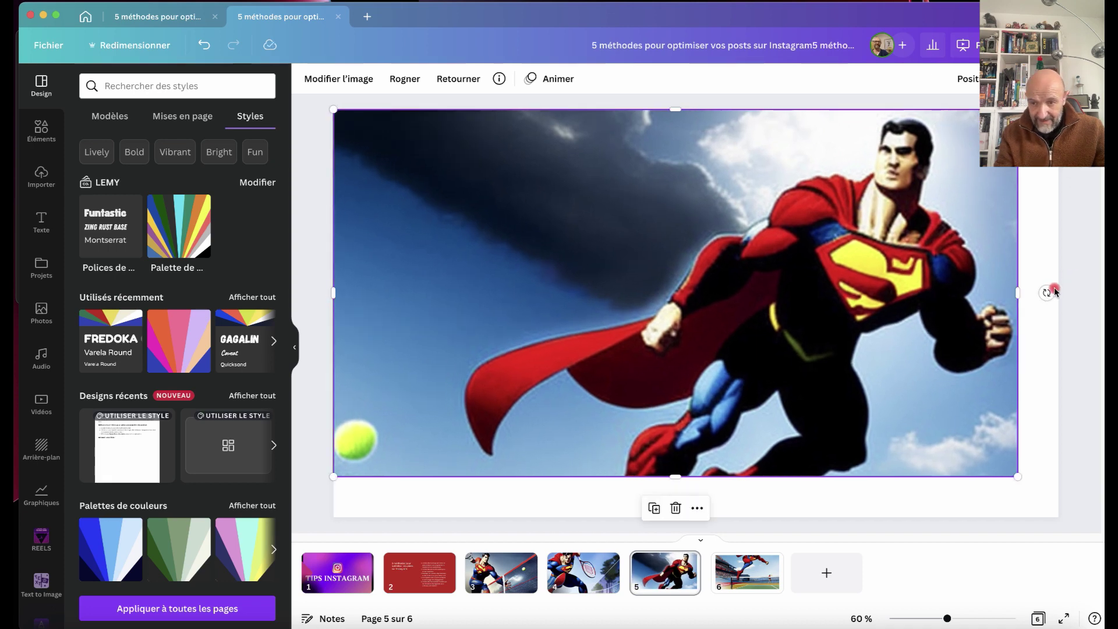
{"action": "left_click_drag", "start_coordinate": [1013, 290], "coordinate": [1057, 292]}
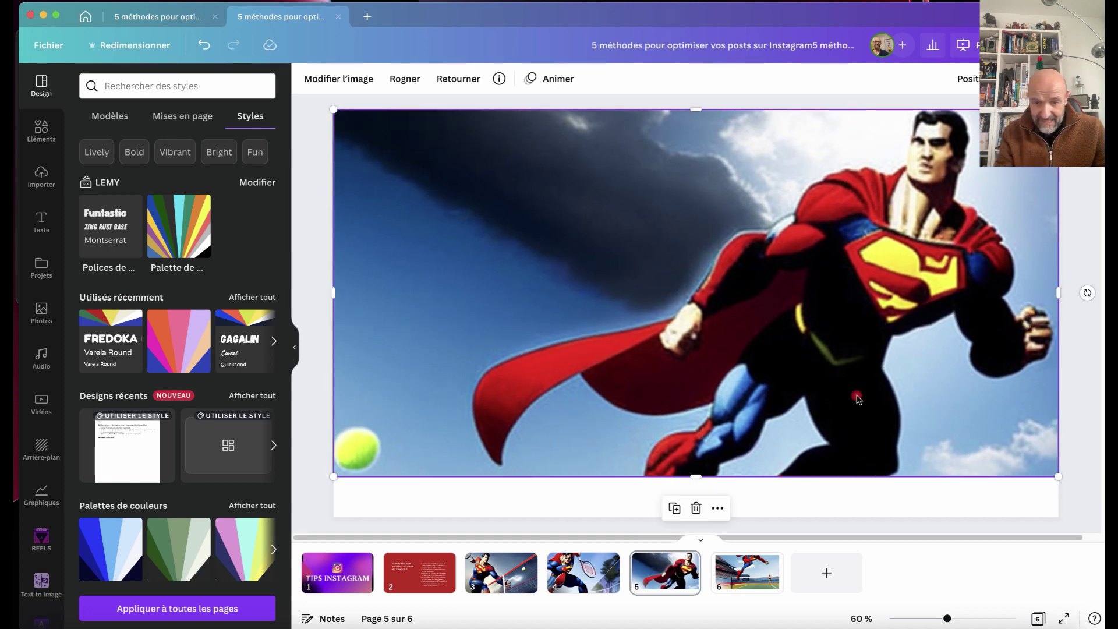
{"action": "left_click_drag", "start_coordinate": [695, 476], "coordinate": [693, 515]}
- Lower the stadium image on slide 6, extend it up to include Superman's head, and widen it to cover the slide
{"action": "left_click", "coordinate": [747, 572]}
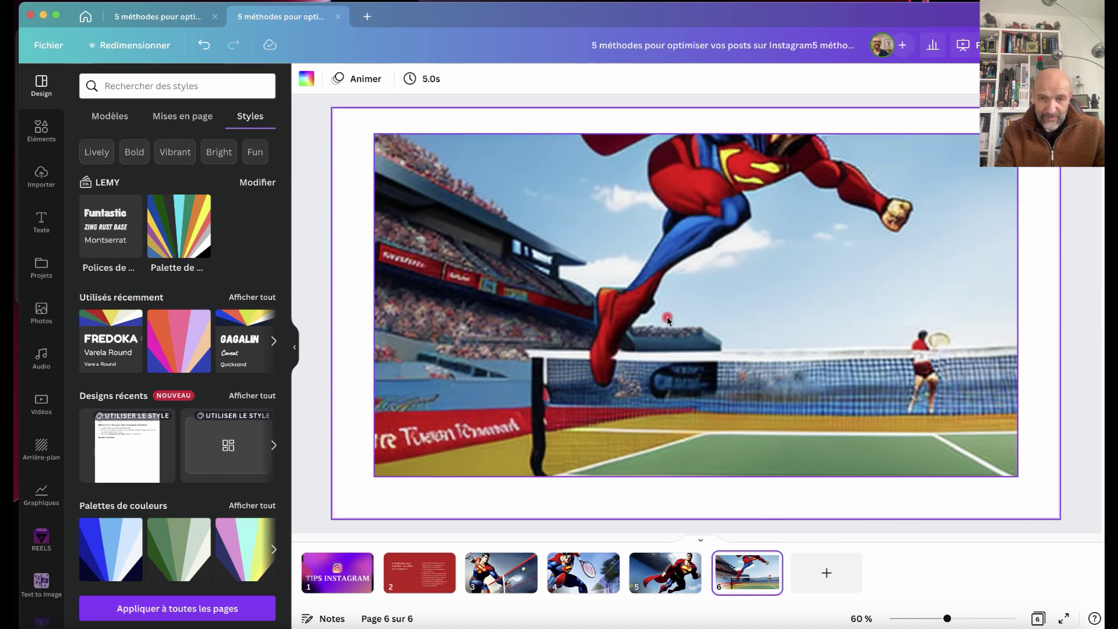
{"action": "left_click_drag", "start_coordinate": [667, 320], "coordinate": [666, 350]}
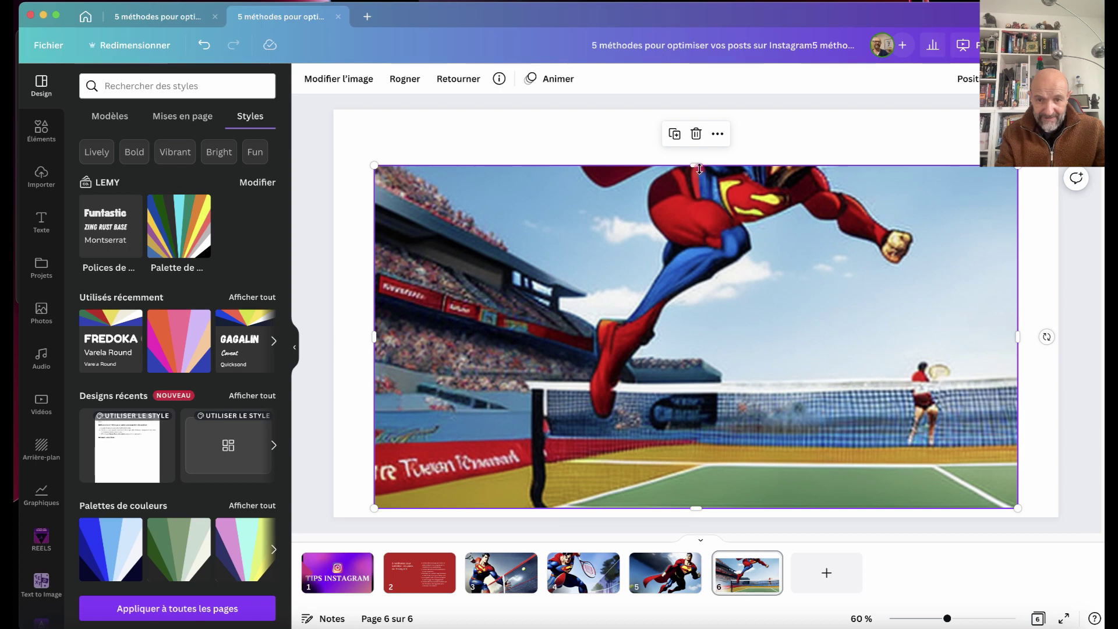
{"action": "left_click_drag", "start_coordinate": [697, 166], "coordinate": [694, 92]}
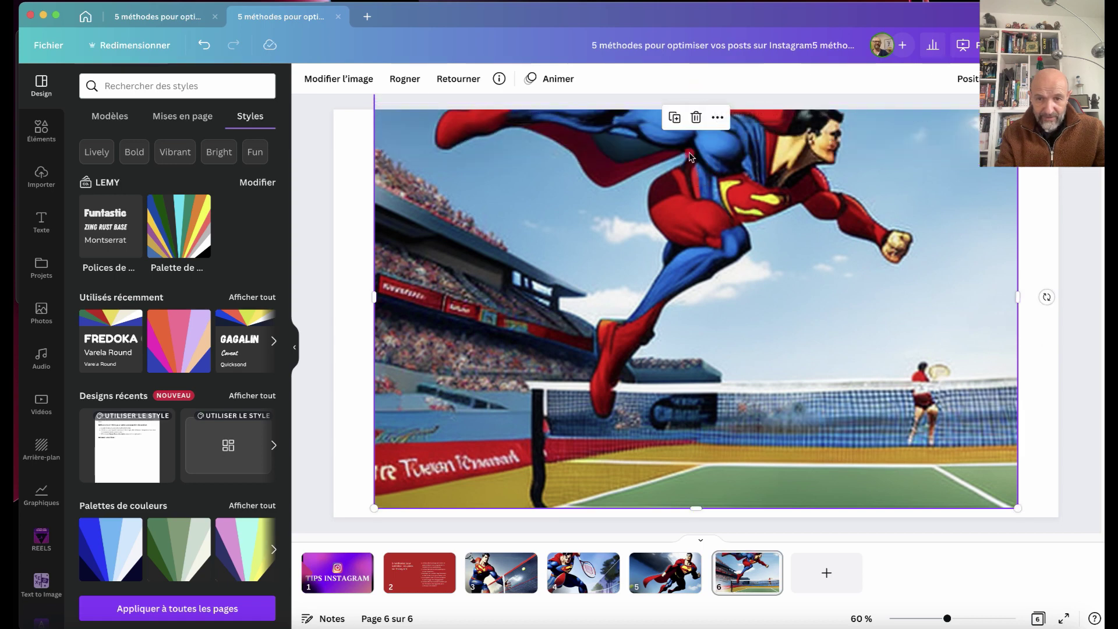
{"action": "left_click_drag", "start_coordinate": [690, 155], "coordinate": [685, 208]}
{"action": "left_click_drag", "start_coordinate": [696, 122], "coordinate": [697, 111]}
{"action": "left_click_drag", "start_coordinate": [376, 323], "coordinate": [333, 325]}
{"action": "left_click_drag", "start_coordinate": [1014, 328], "coordinate": [1059, 327]}
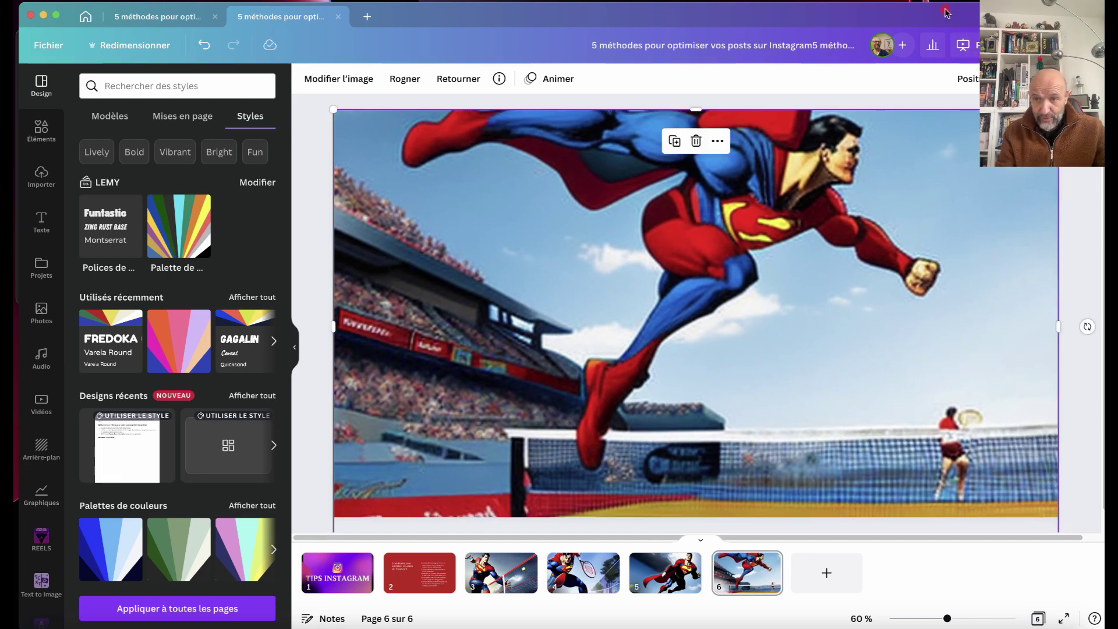
- Launch the presentation in presenter view (Vue Présentateur)
{"action": "left_click_drag", "start_coordinate": [948, 12], "coordinate": [816, 13]}
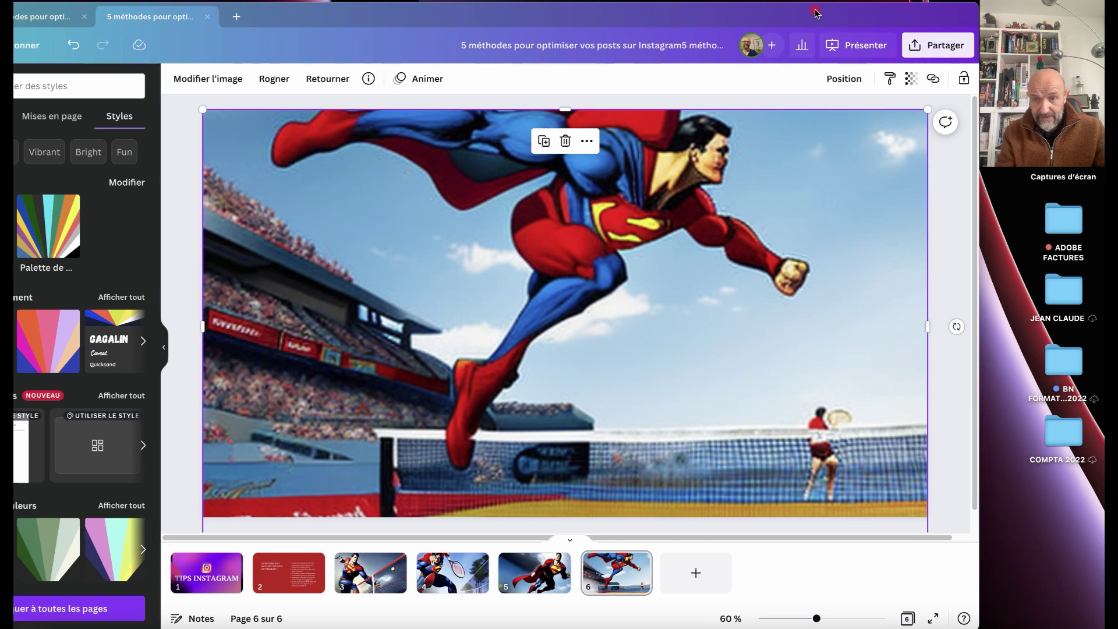
{"action": "left_click", "coordinate": [850, 51]}
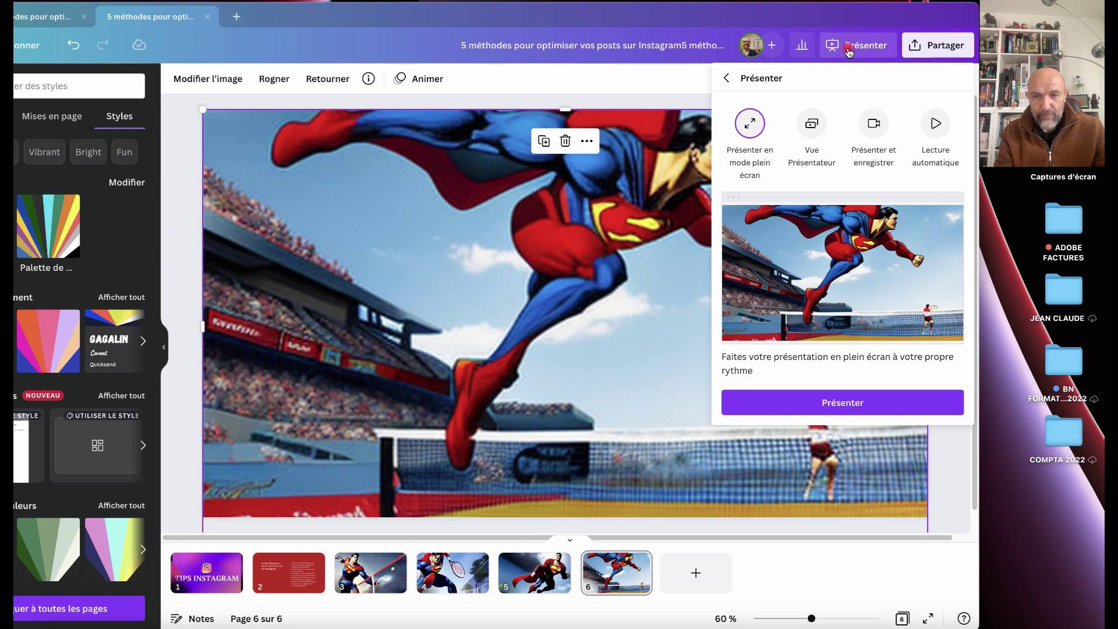
{"action": "left_click", "coordinate": [812, 125]}
{"action": "left_click", "coordinate": [847, 390]}
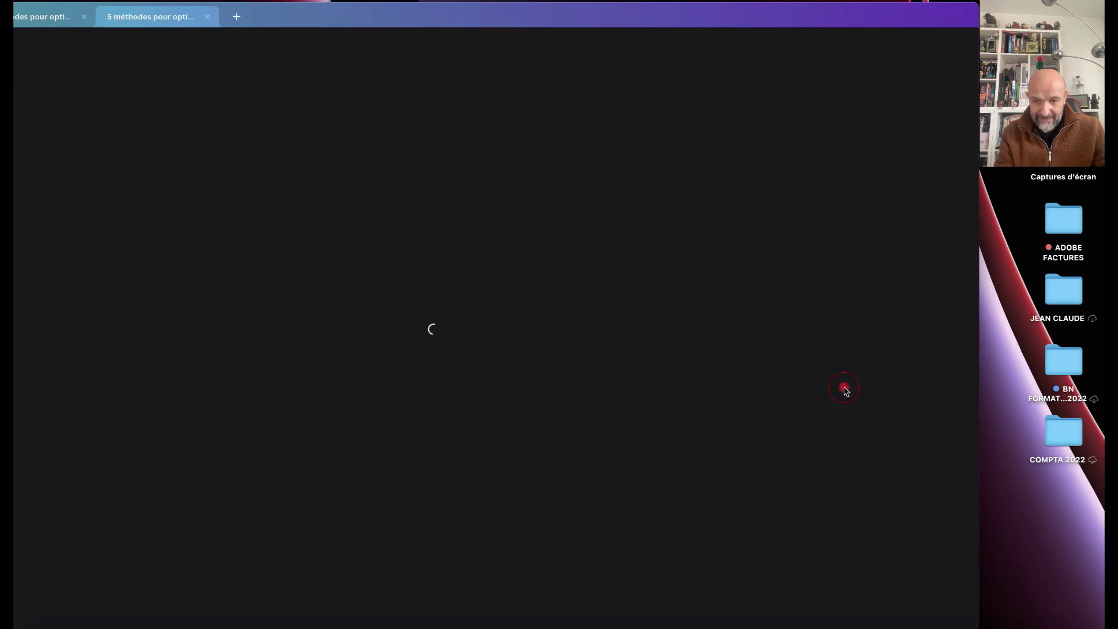
- Review the slides in the audience window, going back to the TIPS INSTAGRAM title slide and forward to the last slide
{"action": "left_click", "coordinate": [868, 445]}
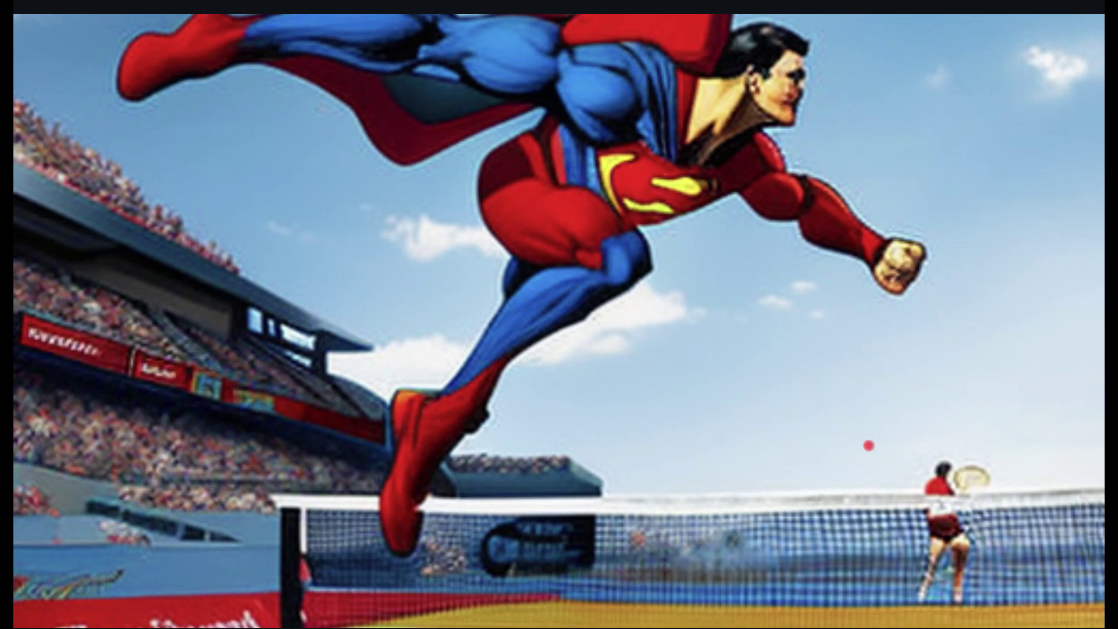
{"action": "left_click", "coordinate": [868, 445]}
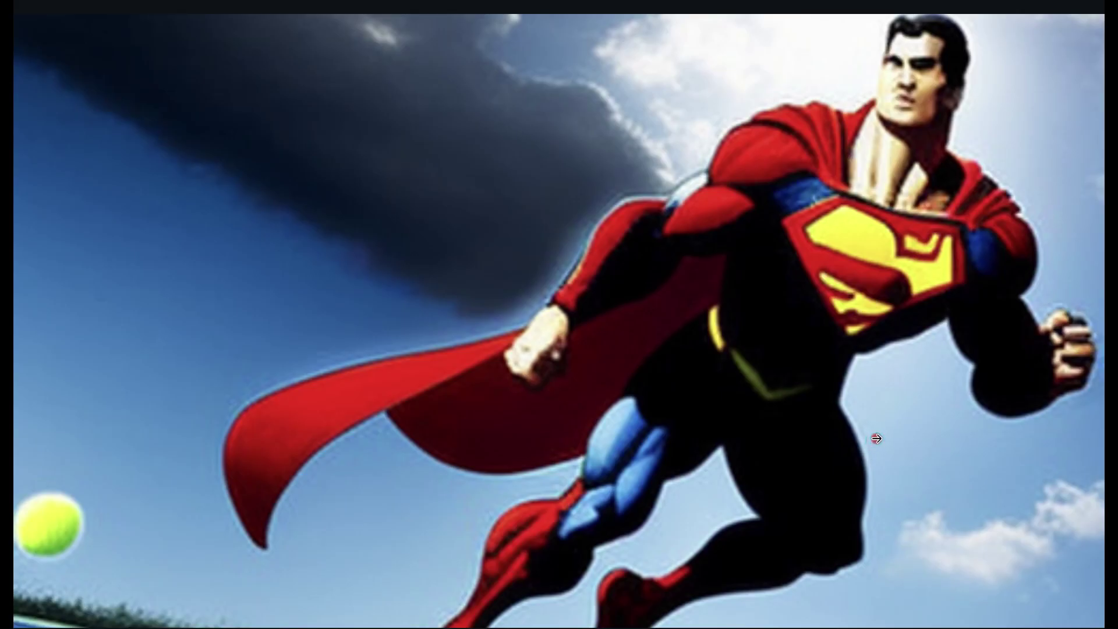
{"action": "key", "text": "Left"}
{"action": "key", "text": "Left"}
{"action": "key", "text": "Left"}
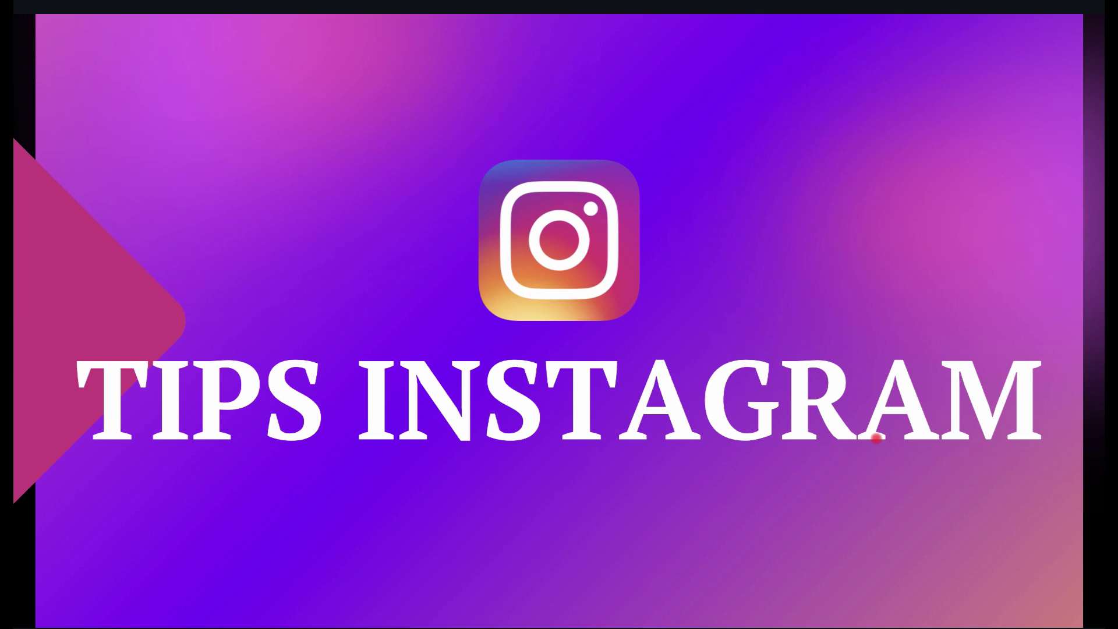
{"action": "key", "text": "Right"}
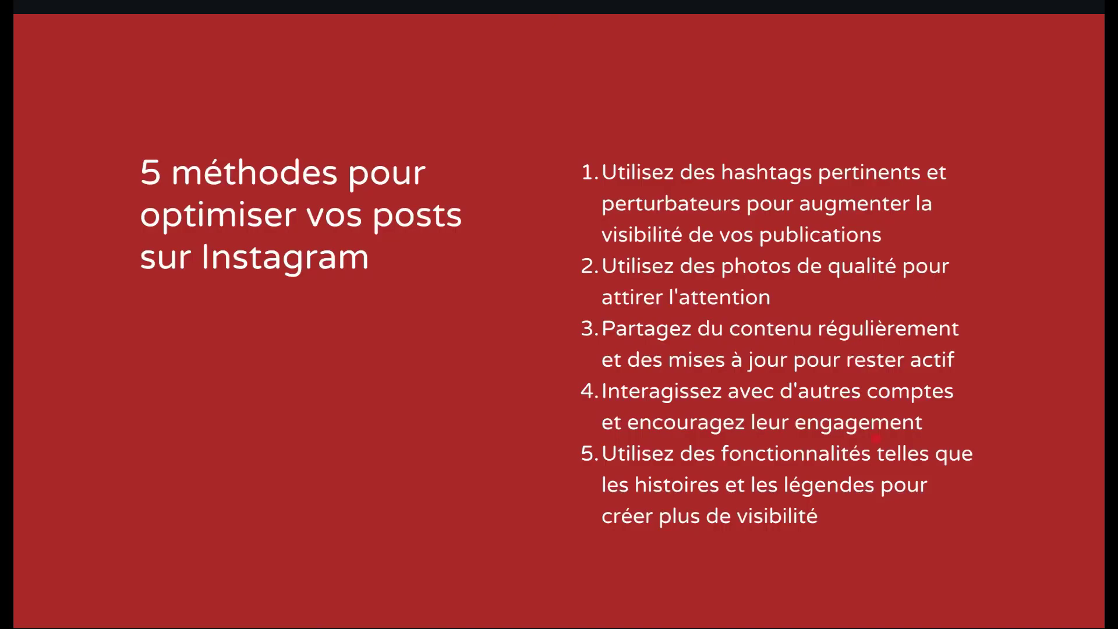
{"action": "key", "text": "Right"}
{"action": "key", "text": "Right"}
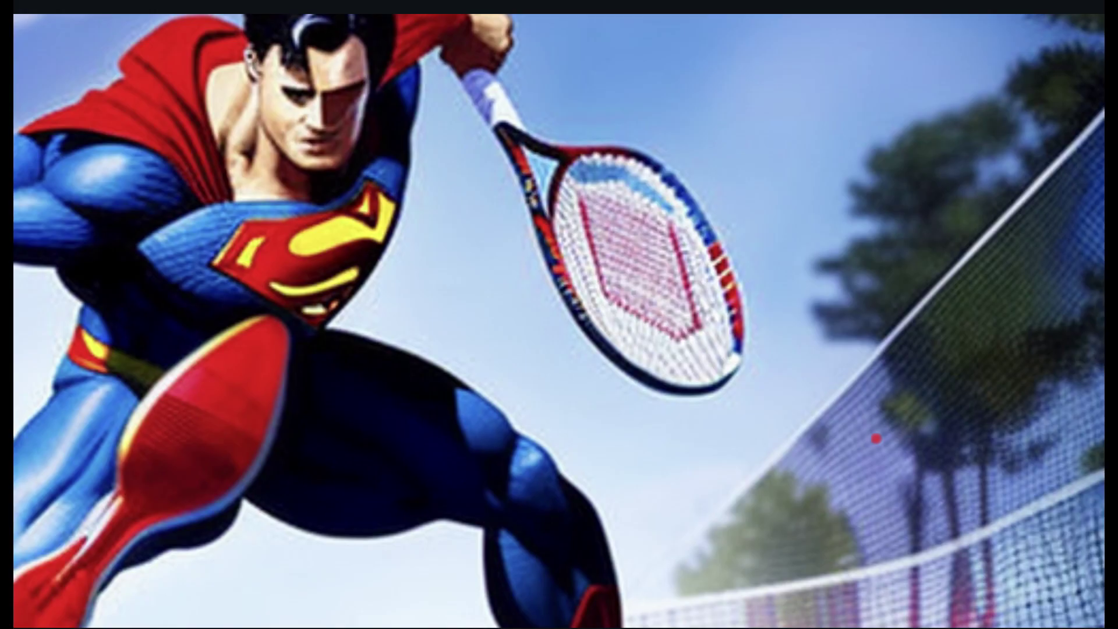
{"action": "key", "text": "Right"}
{"action": "key", "text": "Right"}
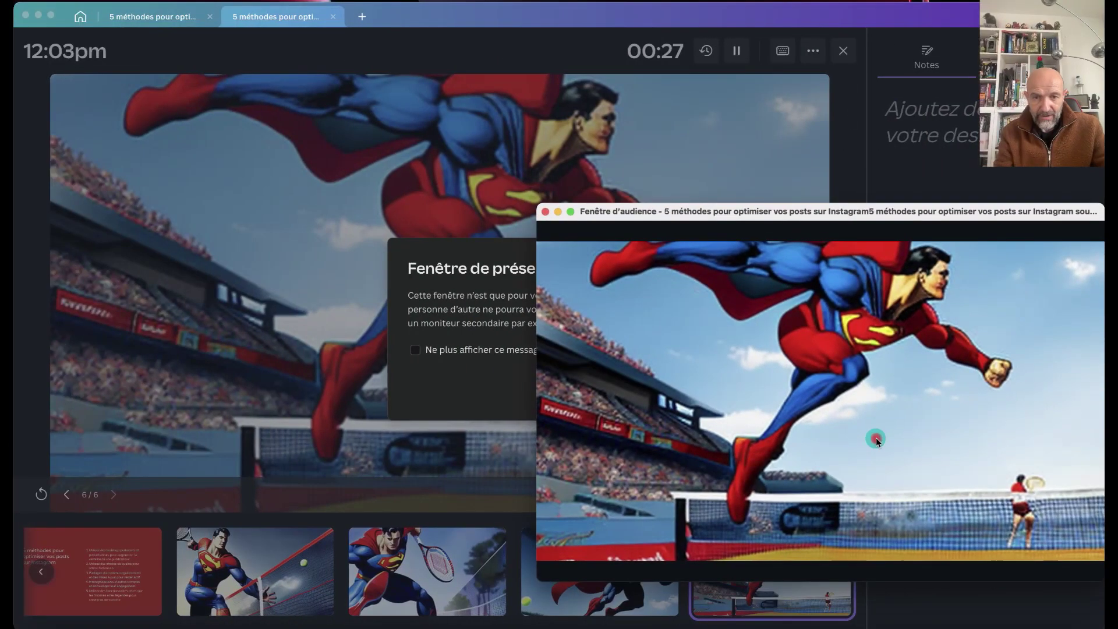
- Close the audience window to end the presenter view and return to the presentation editor
{"action": "left_click", "coordinate": [545, 212]}
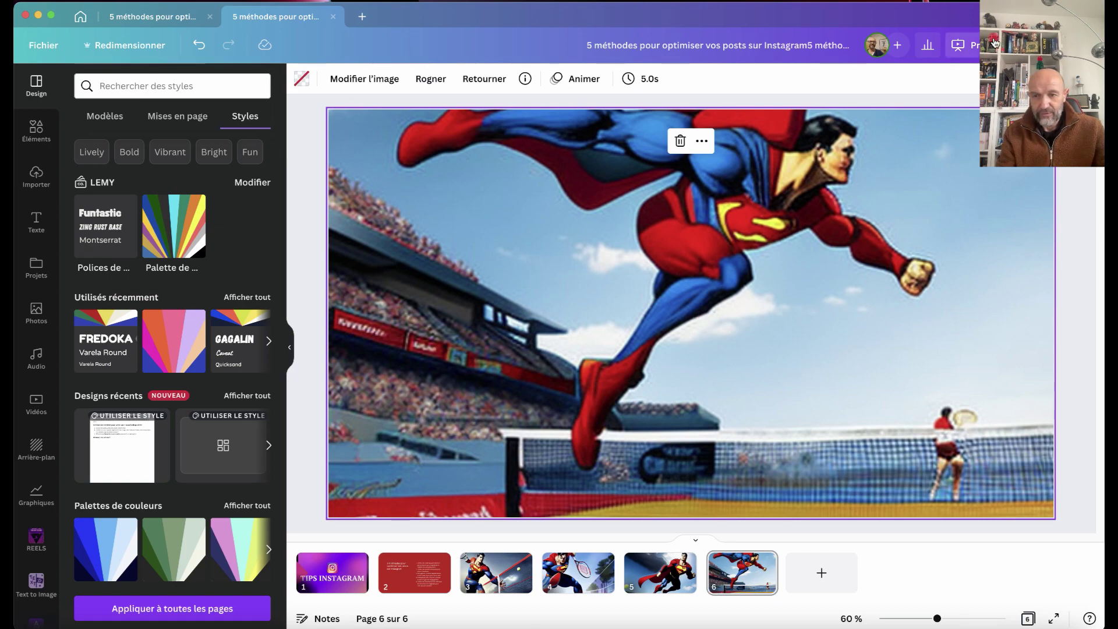
{"action": "key", "text": "ctrl+Up"}
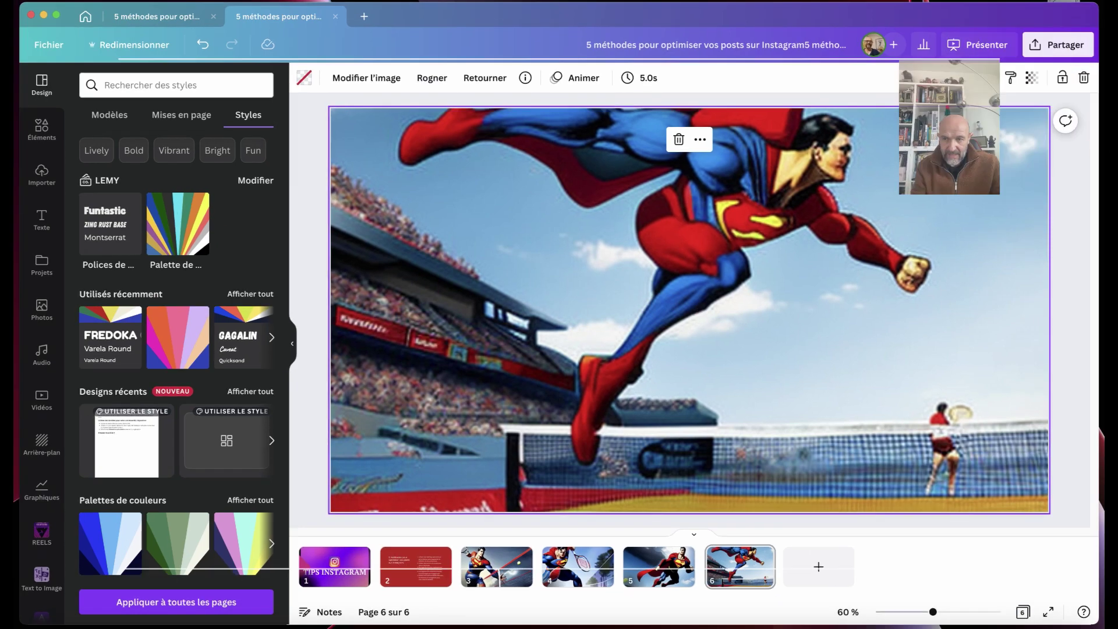
{"action": "left_click", "coordinate": [907, 210]}
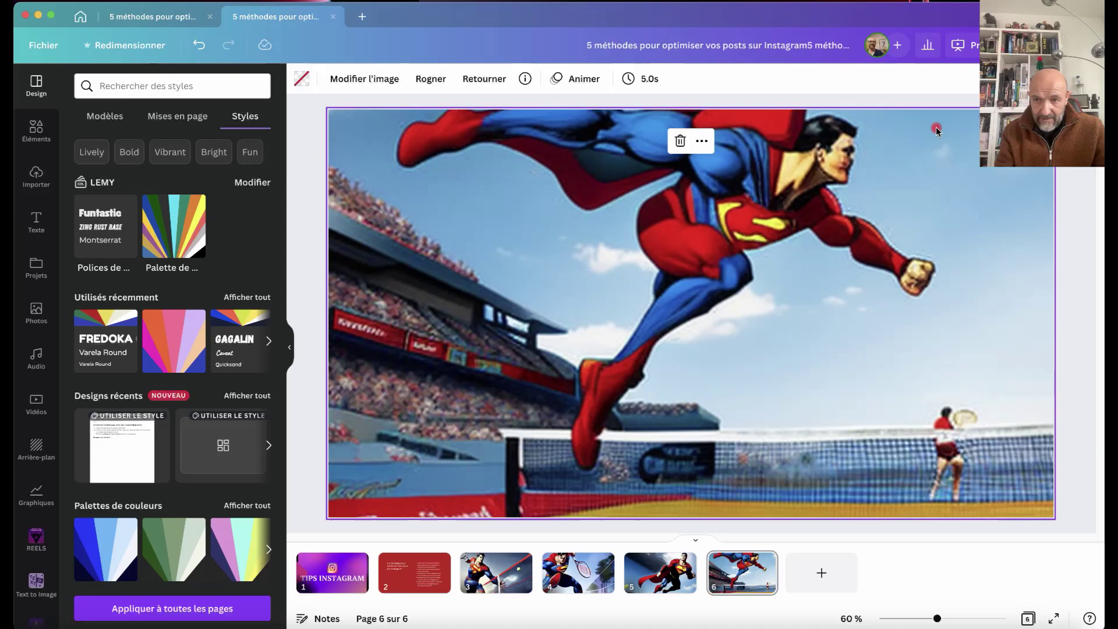
- Choose the Présenter et enregistrer mode for the presentation and continue to the recording
{"action": "left_click", "coordinate": [959, 49]}
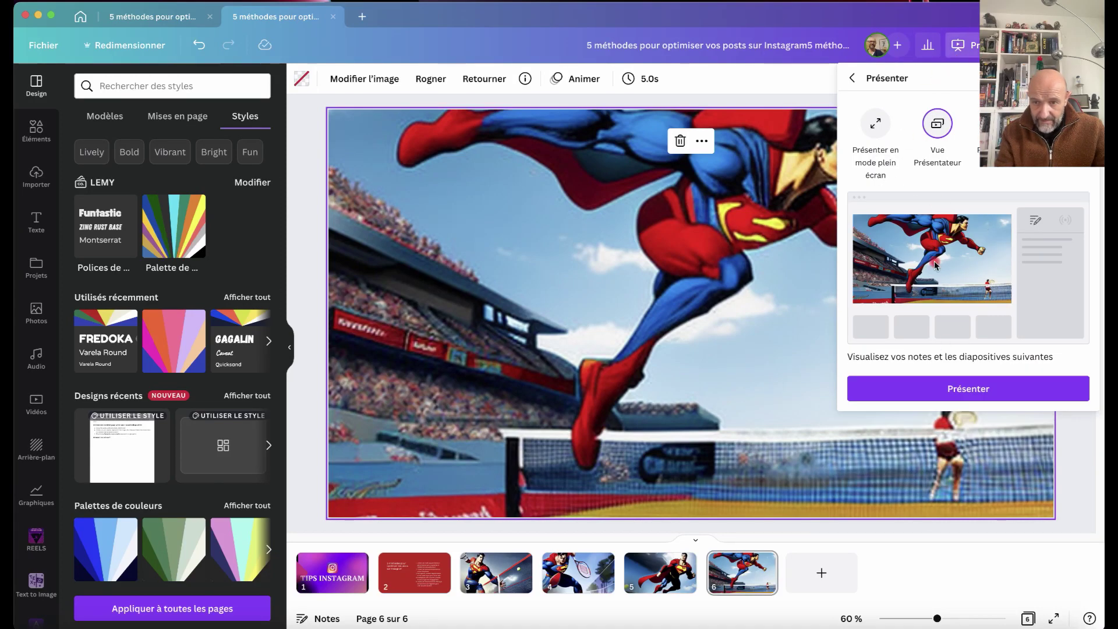
{"action": "left_click_drag", "start_coordinate": [951, 14], "coordinate": [837, 16]}
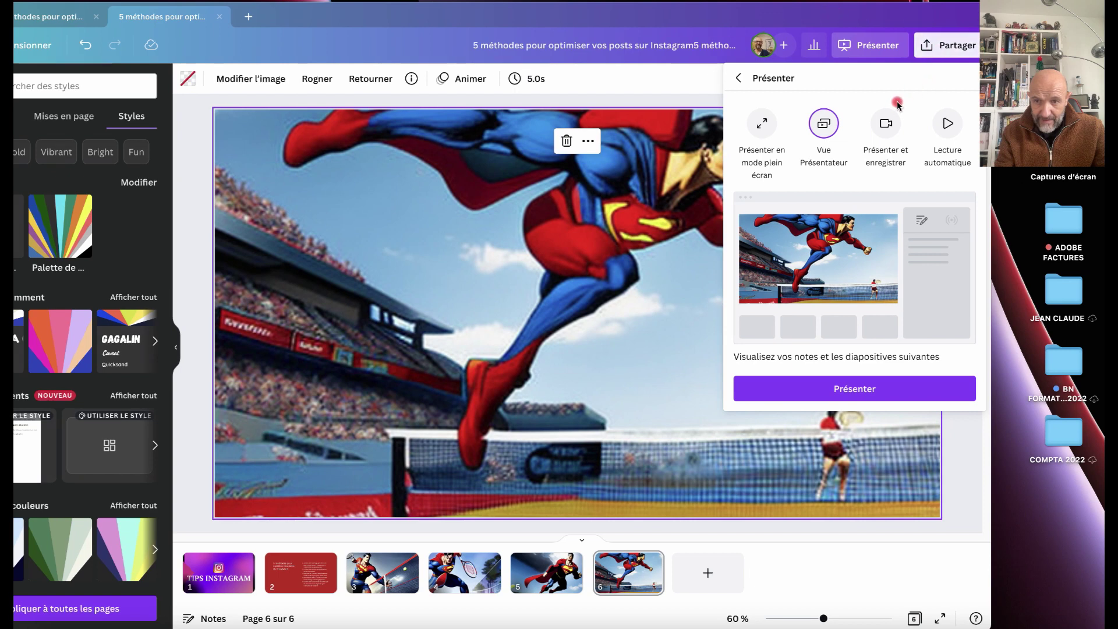
{"action": "left_click", "coordinate": [886, 125]}
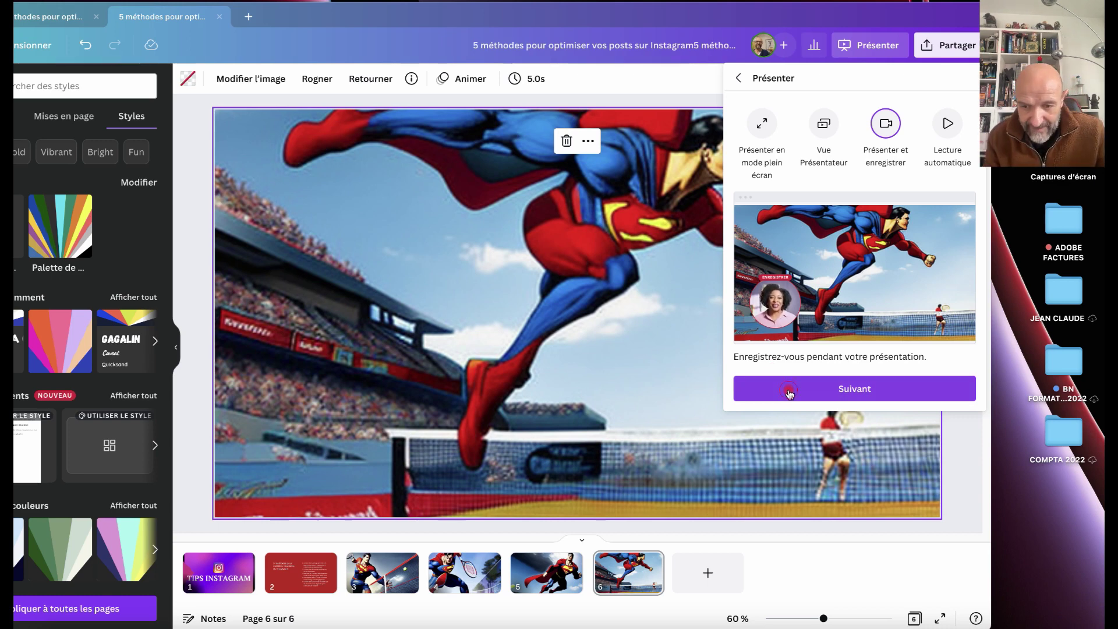
{"action": "left_click", "coordinate": [786, 387]}
{"action": "left_click", "coordinate": [833, 334]}
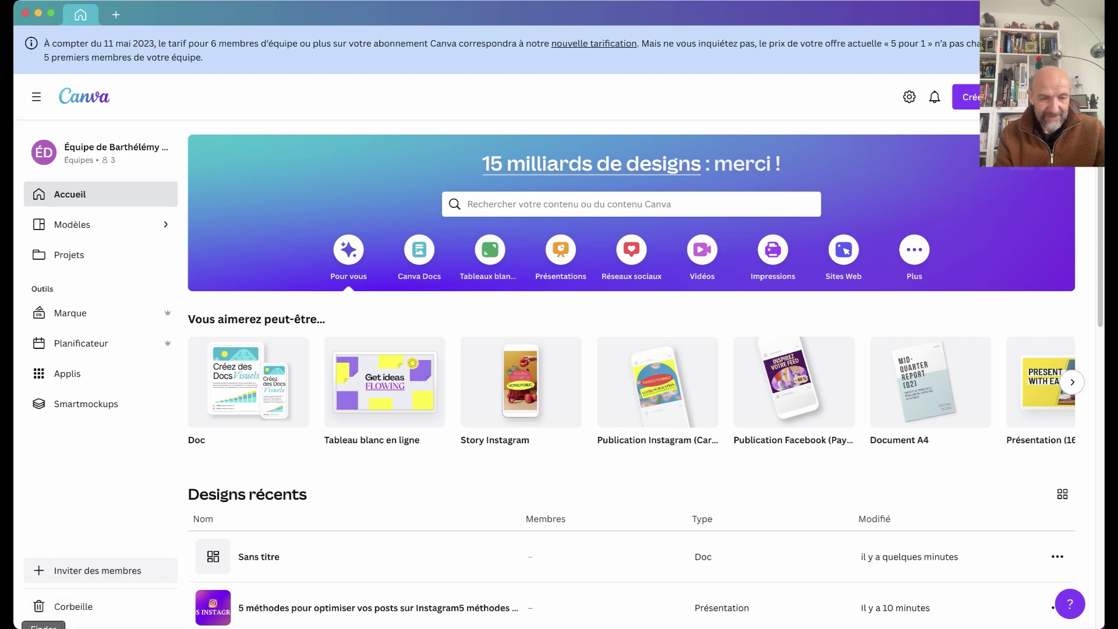
- Switch to Finder, preview the presentation's MP4 recording in the Téléchargements folder, and close the preview and the folder window
{"action": "left_click", "coordinate": [44, 628]}
{"action": "key", "text": "super+alt+l"}
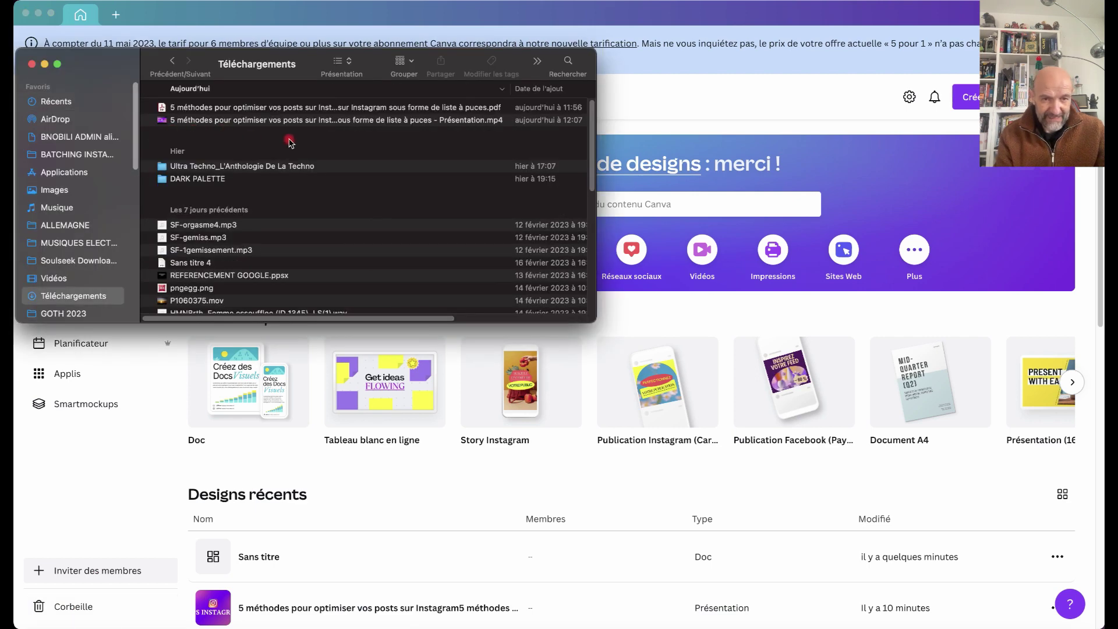
{"action": "left_click", "coordinate": [368, 120]}
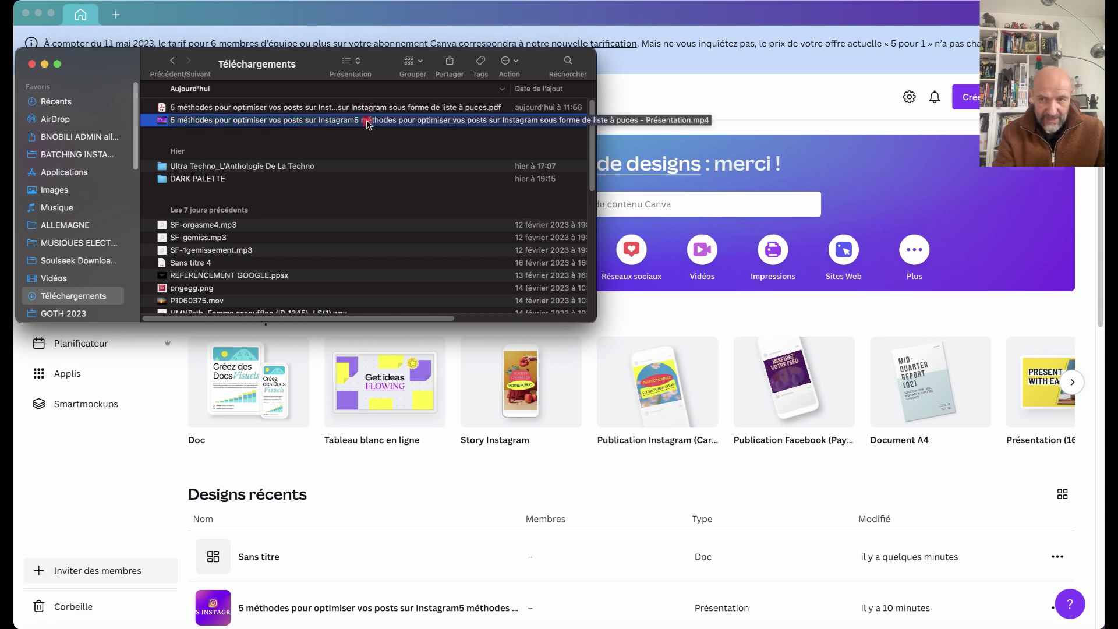
{"action": "key", "text": "space"}
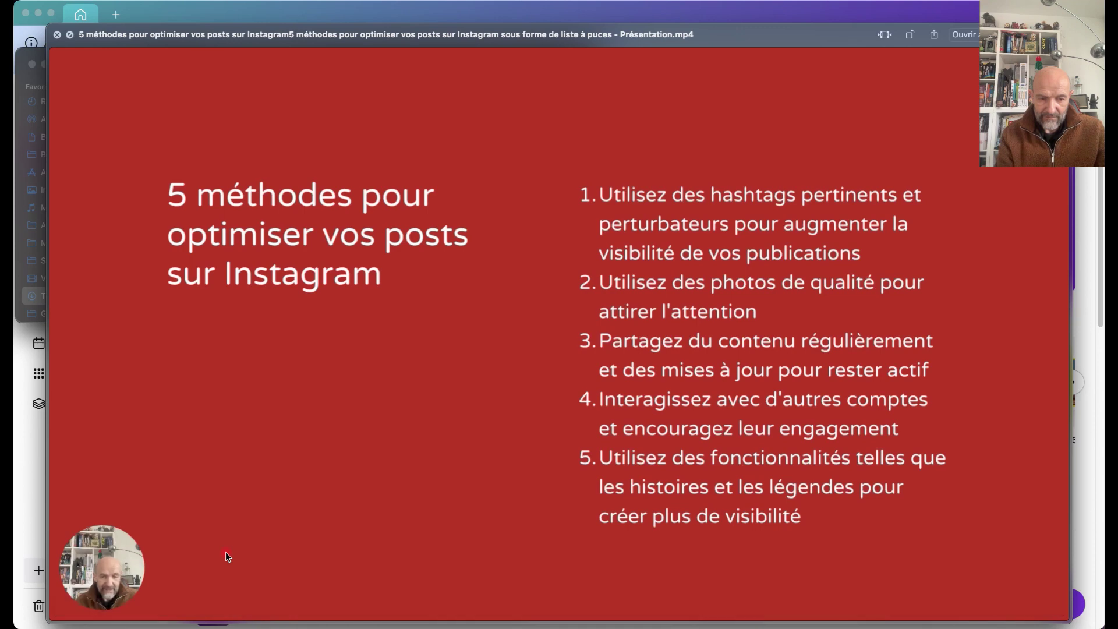
{"action": "key", "text": "space"}
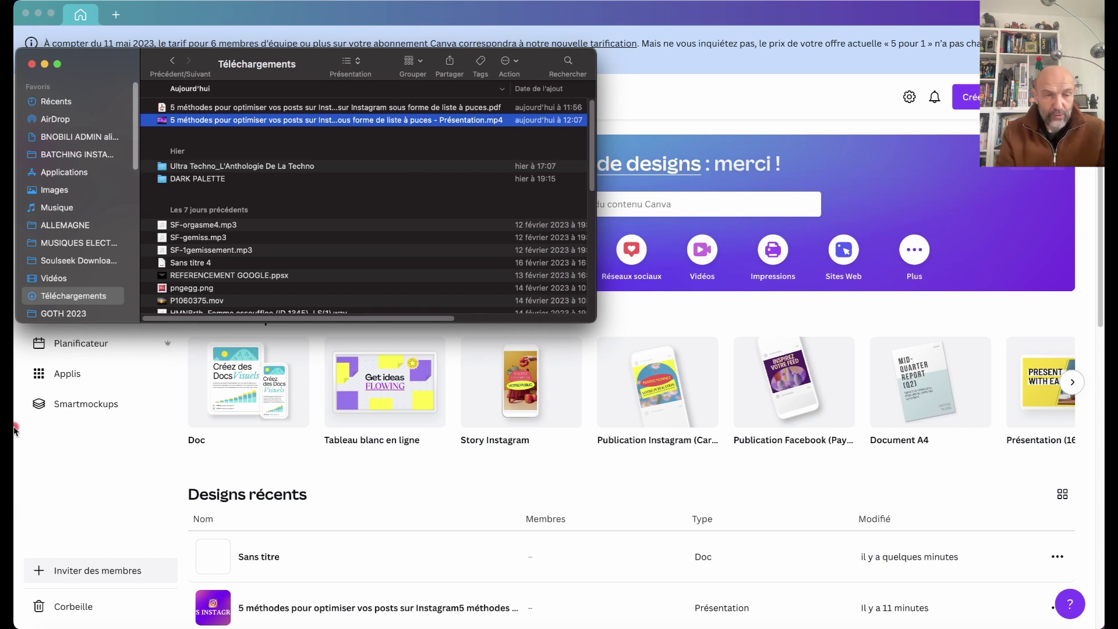
{"action": "left_click", "coordinate": [32, 65]}
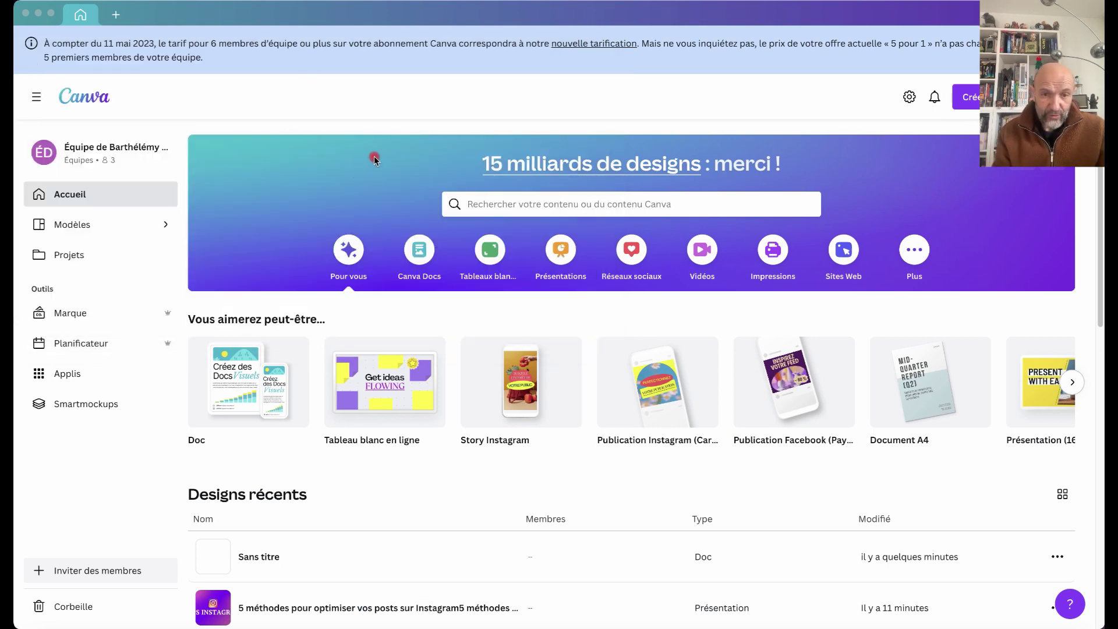
- Create a new De Docs à Prez' document from the Canva Docs category on the home page
{"action": "left_click", "coordinate": [419, 256]}
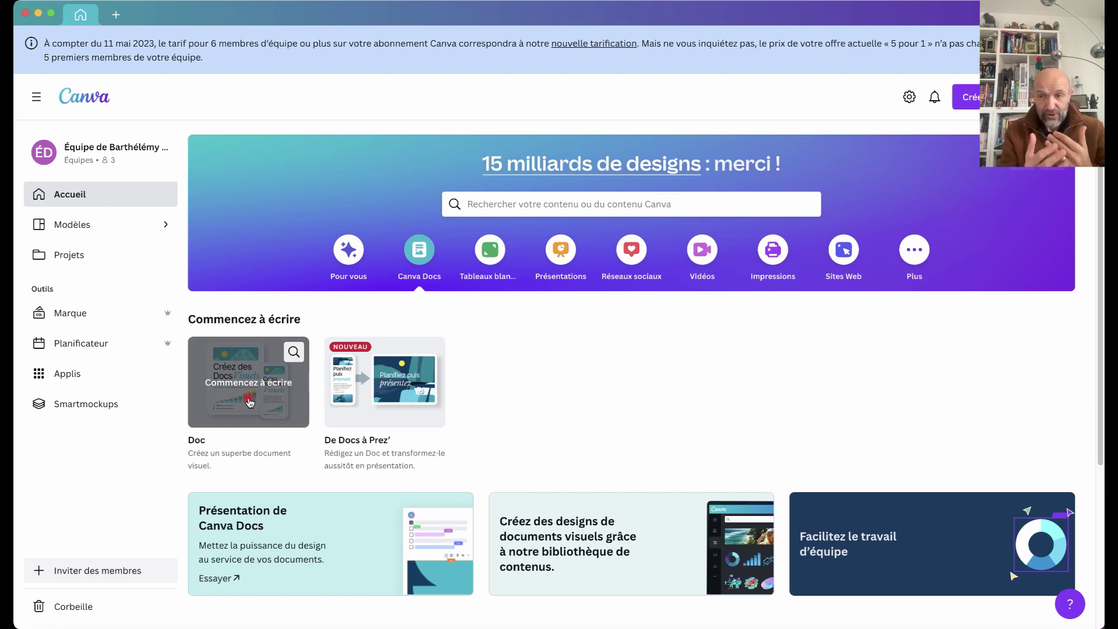
{"action": "left_click", "coordinate": [373, 384]}
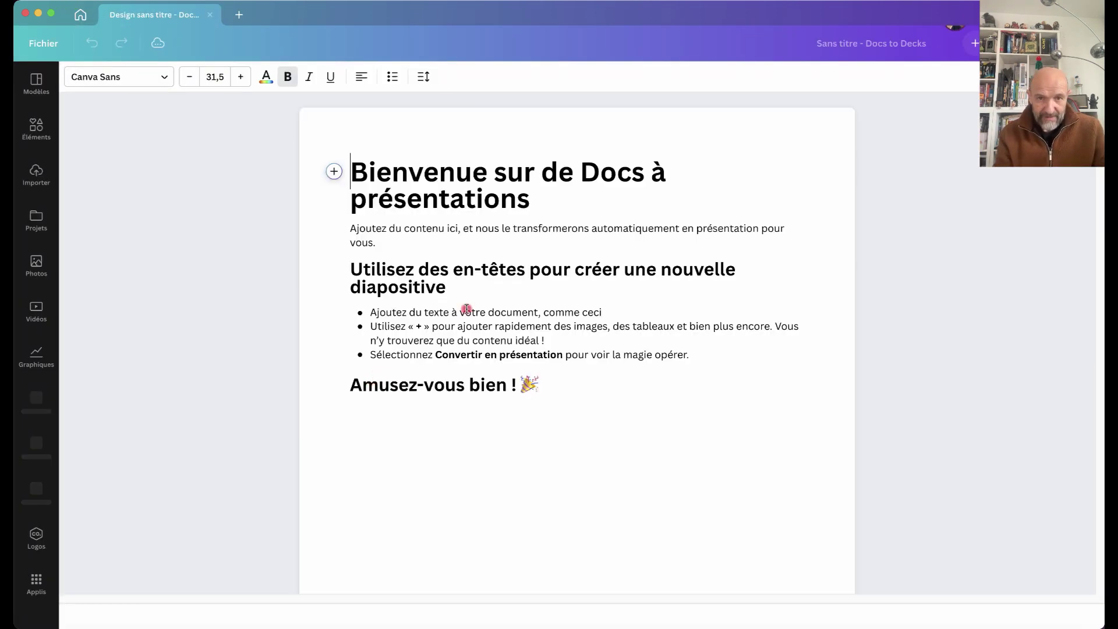